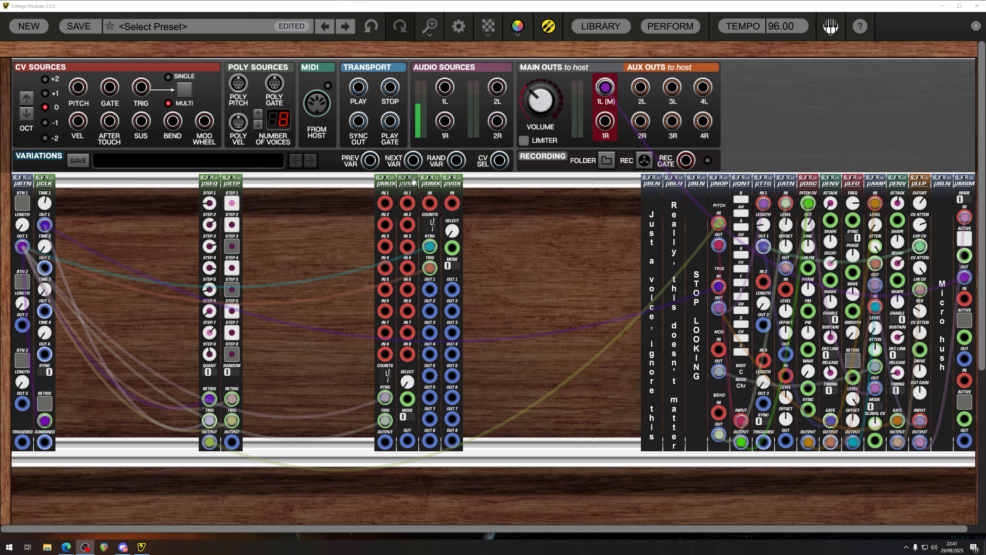
Step: Regroup the modules mid-rack so μMUX sits beside μDMX and μVDX sits beside μVMX, with a gap between the pairs
drag(408, 187, 515, 187)
drag(452, 188, 553, 186)
drag(473, 200, 367, 186)
click(458, 207)
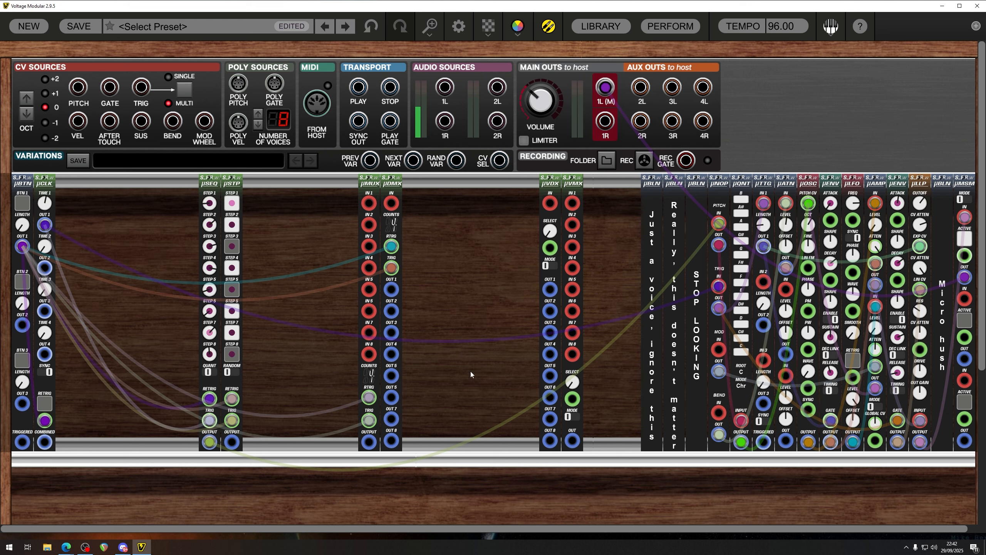
drag(465, 364, 414, 188)
click(367, 223)
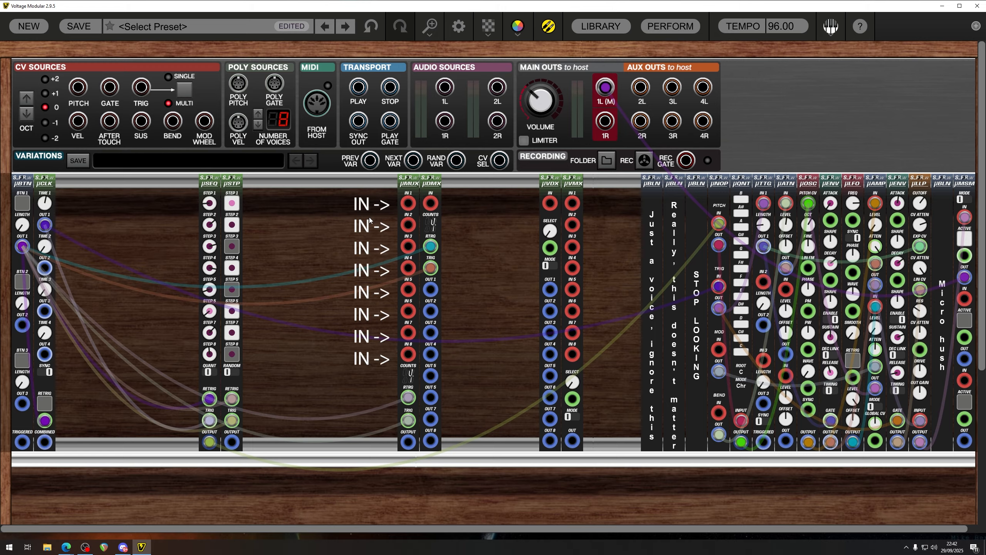
Step: Examine the Counts setting and the output jack on μMUX
click(412, 377)
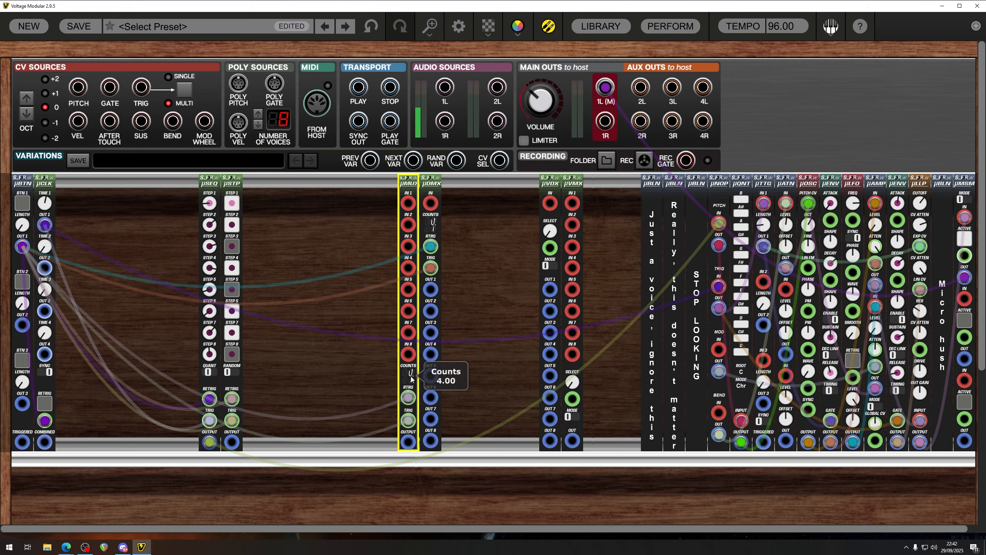
mouse_move(411, 379)
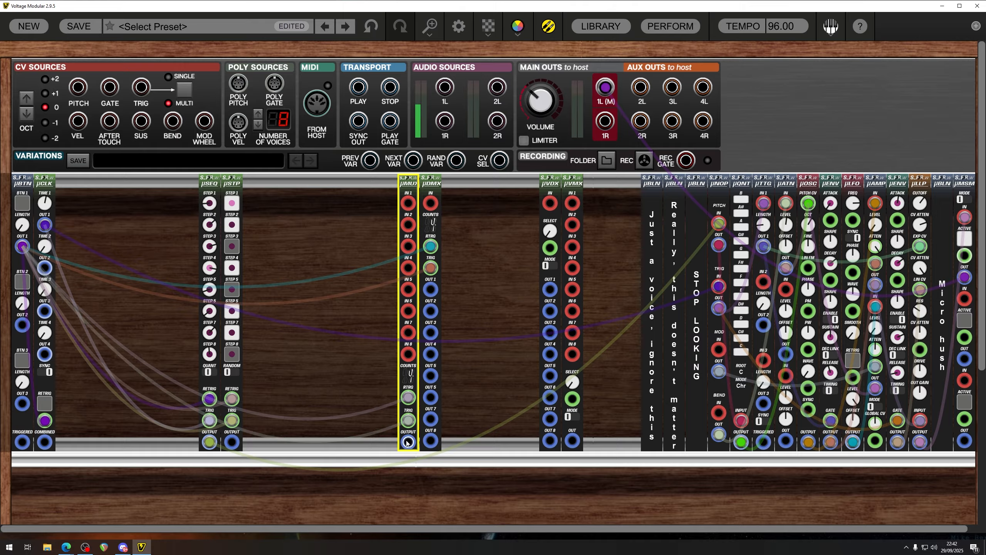
click(364, 310)
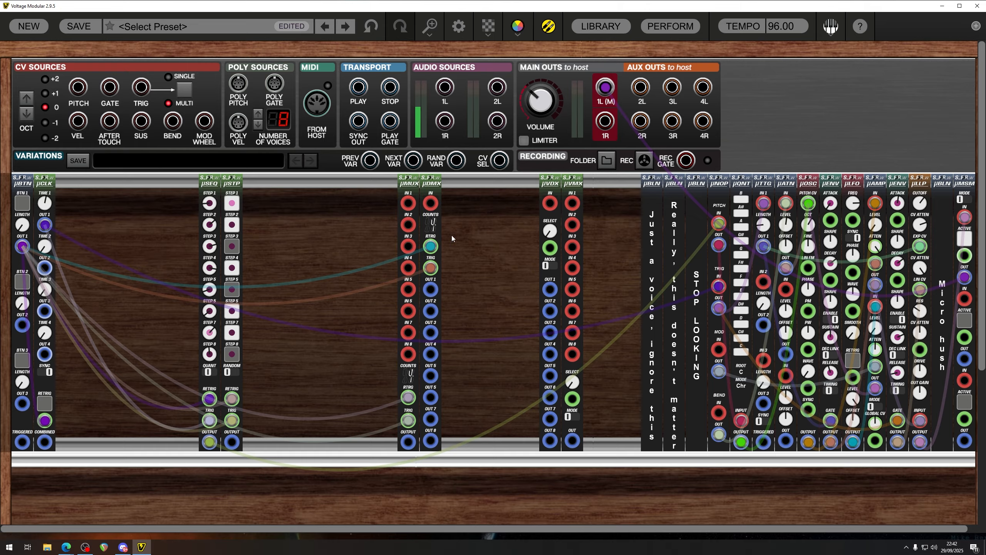
Step: Move μDMX over near the μVDX and μVMX pair and shift μMUX alone towards μSTP
drag(427, 184, 611, 183)
drag(404, 179, 328, 179)
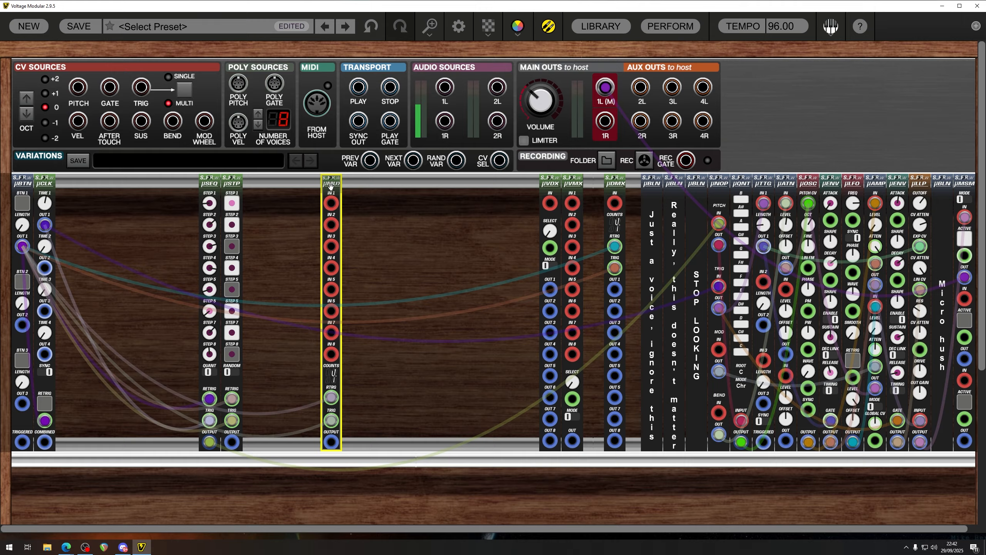
click(290, 112)
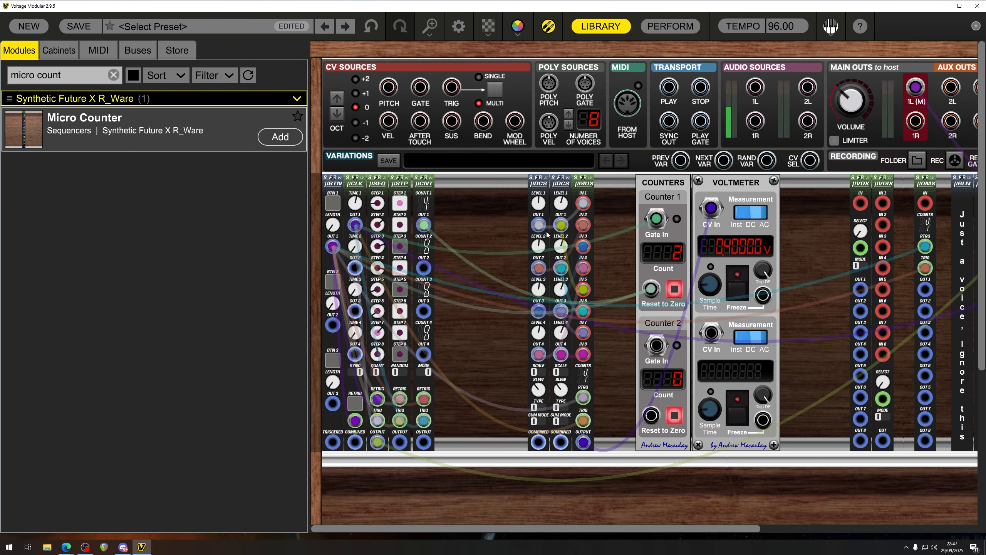
Step: Examine the μDCS level values, the μMUX Counts and trigger controls, and the Counter 1 display
click(540, 204)
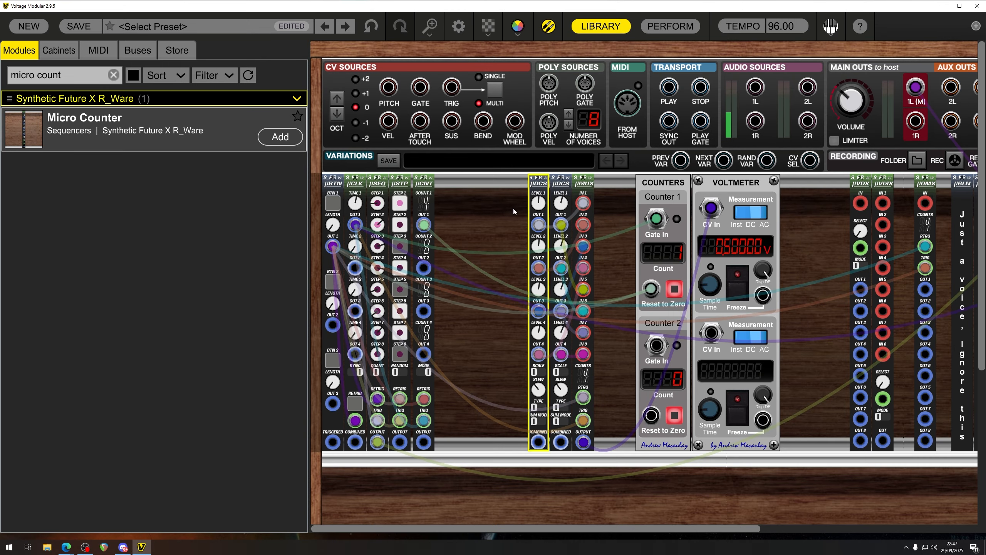
mouse_move(541, 201)
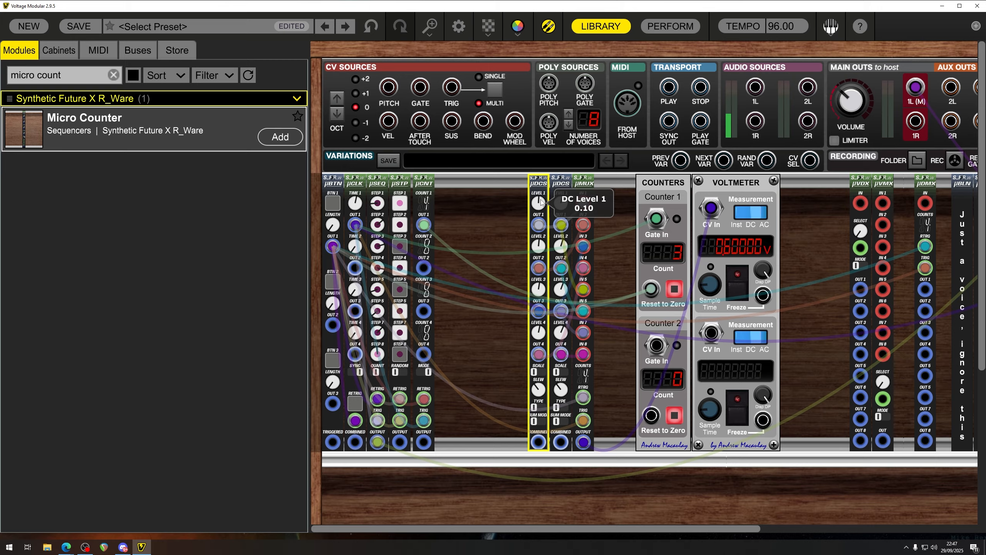
mouse_move(542, 255)
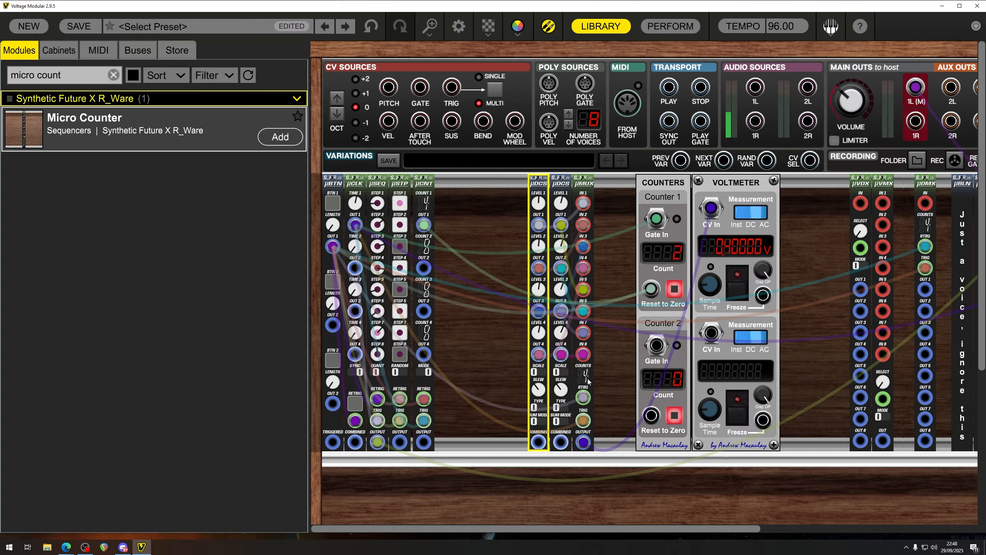
mouse_move(589, 383)
click(574, 183)
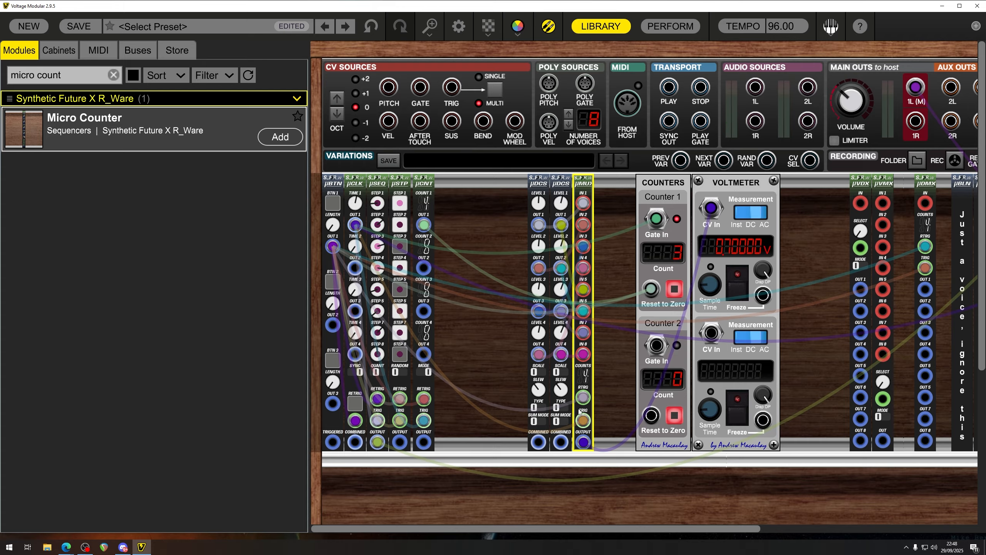
click(672, 255)
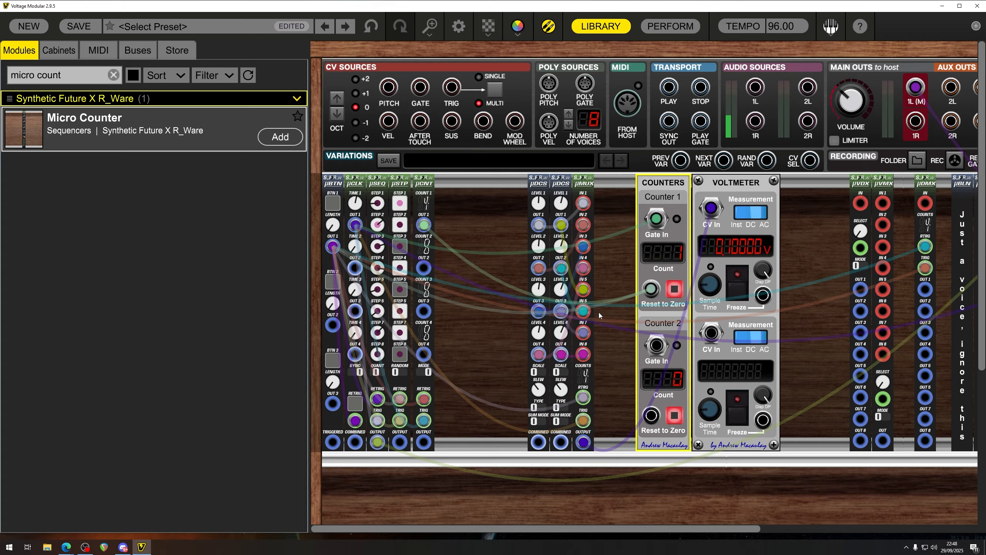
Step: Fire button 1 on μBTN and trace the μDCS outputs into the μMUX inputs
click(338, 206)
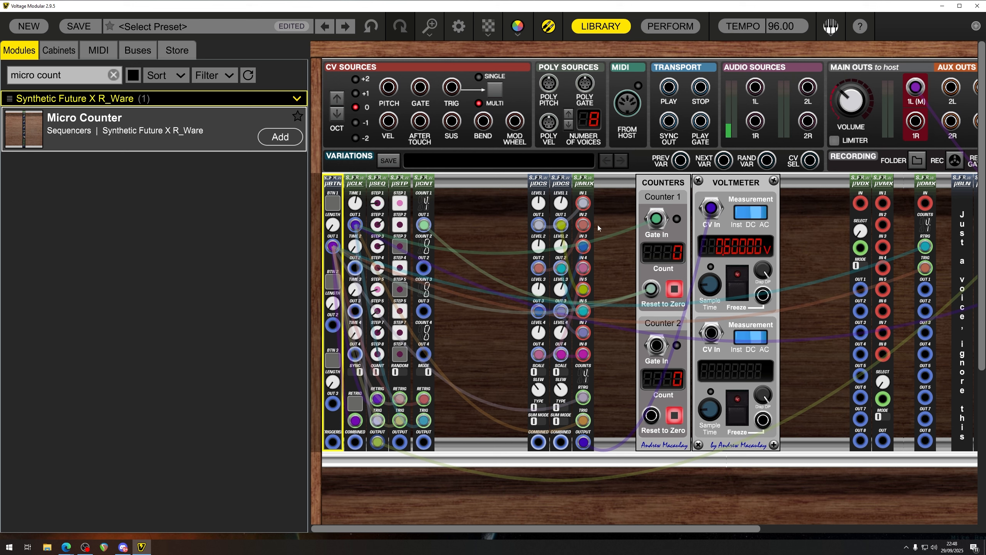
drag(538, 225, 582, 203)
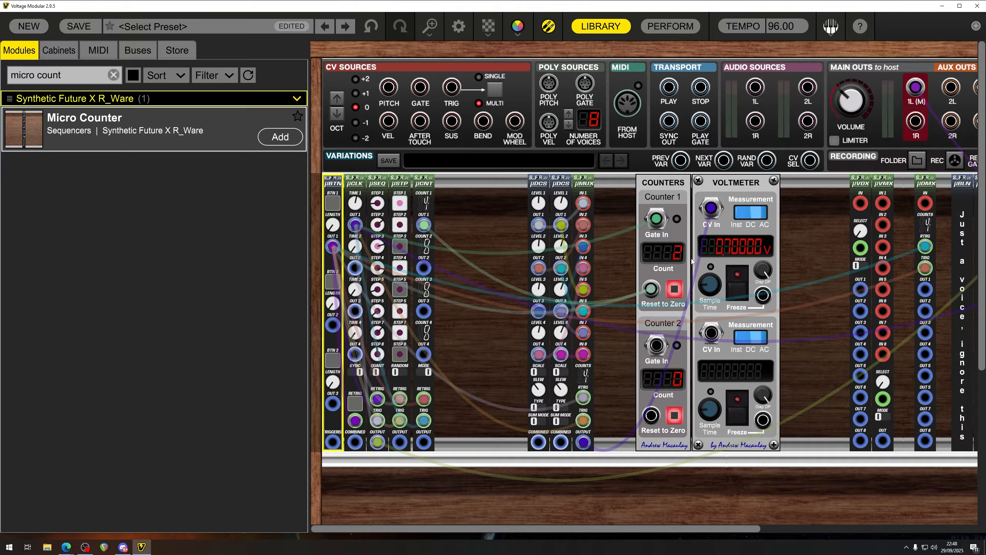
drag(538, 354, 583, 267)
drag(525, 181, 507, 204)
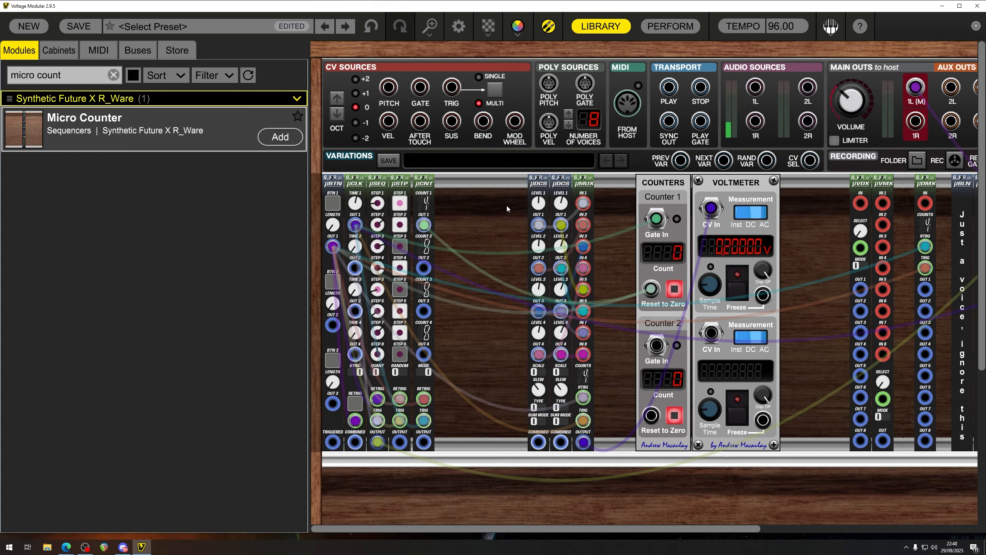
Step: Set Counts on μMUX and Count 1 on μCNT to 5, and retrigger the patch with button 1
click(582, 374)
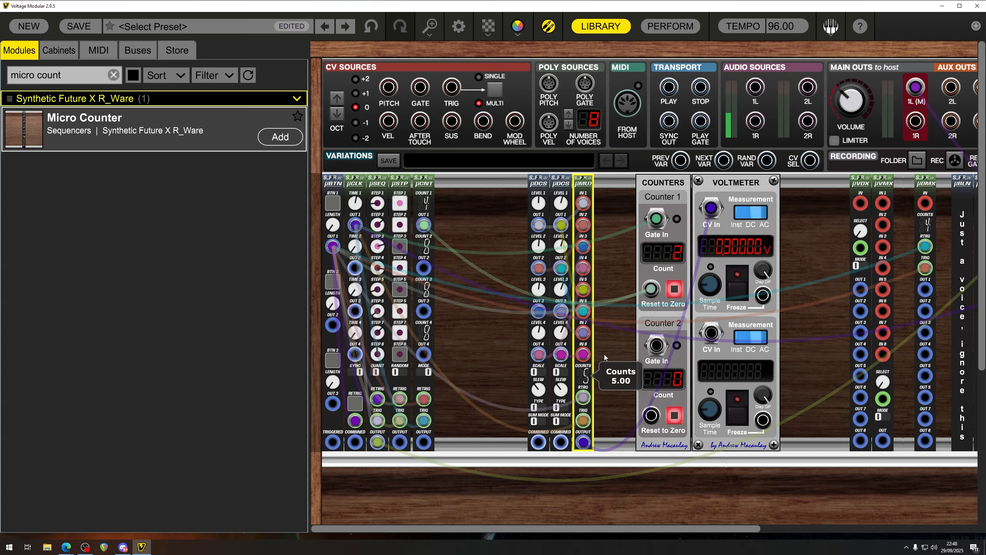
click(430, 199)
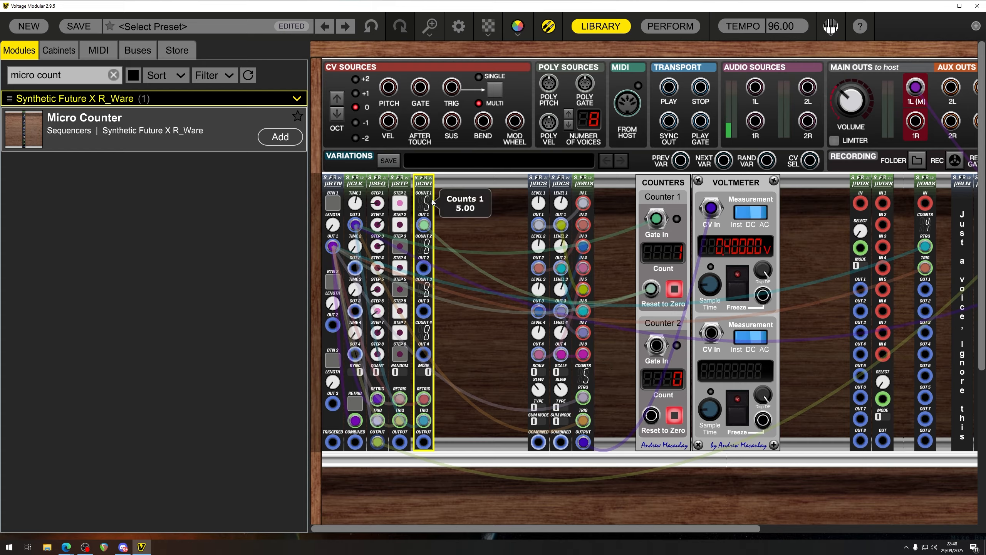
click(333, 201)
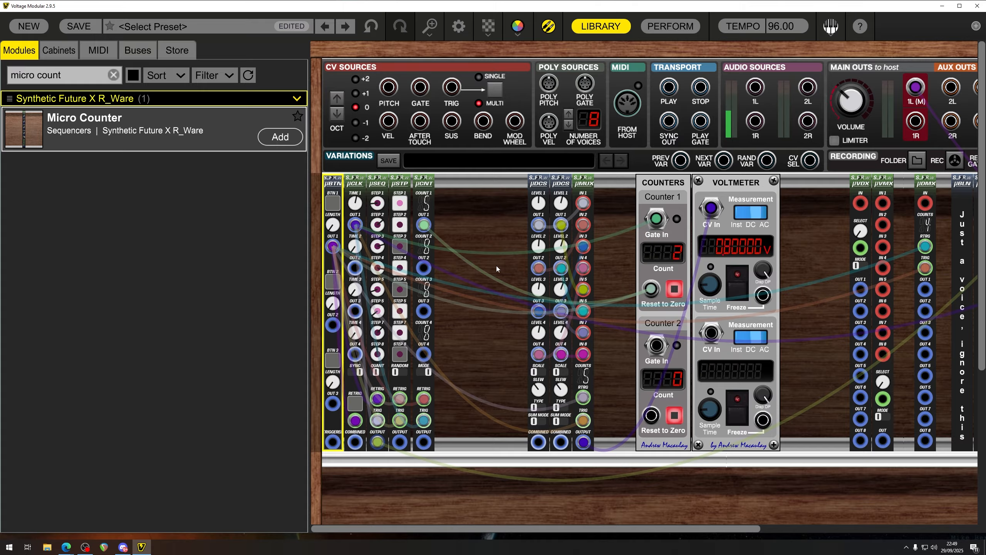
Step: Remove the Counters and Voltmeter modules and both μDCS modules from the rack
drag(809, 212, 665, 216)
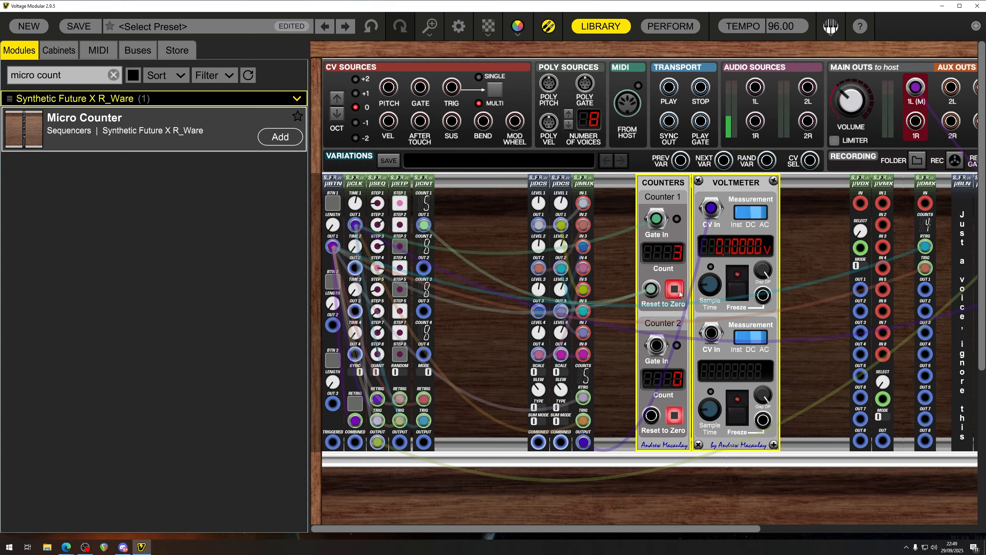
key(Delete)
drag(504, 218, 552, 229)
key(Delete)
Step: Place two copies of the μSEQ module beside μMUX and move μCNT closer to them
drag(377, 184, 533, 183)
key(ctrl+d)
drag(423, 183, 479, 183)
Step: Adjust Count 1 on μCNT and Counts on μMUX, and patch μCNT output 1 to the μMUX retrigger input
drag(479, 203, 479, 195)
drag(583, 375, 583, 381)
drag(479, 203, 583, 397)
Step: Wire clock output 1 to the trigger inputs of both new μSEQ modules and μBTN output 1 to their retrigger inputs
drag(355, 225, 532, 420)
drag(356, 225, 554, 420)
drag(333, 246, 532, 399)
drag(479, 224, 554, 403)
drag(332, 247, 554, 399)
Step: Patch the two μSEQ outputs into μMUX inputs 1 and 2, and the μMUX output into the μNOP pitch input
drag(532, 442, 584, 203)
drag(554, 442, 584, 225)
scroll(682, 258, right, 3)
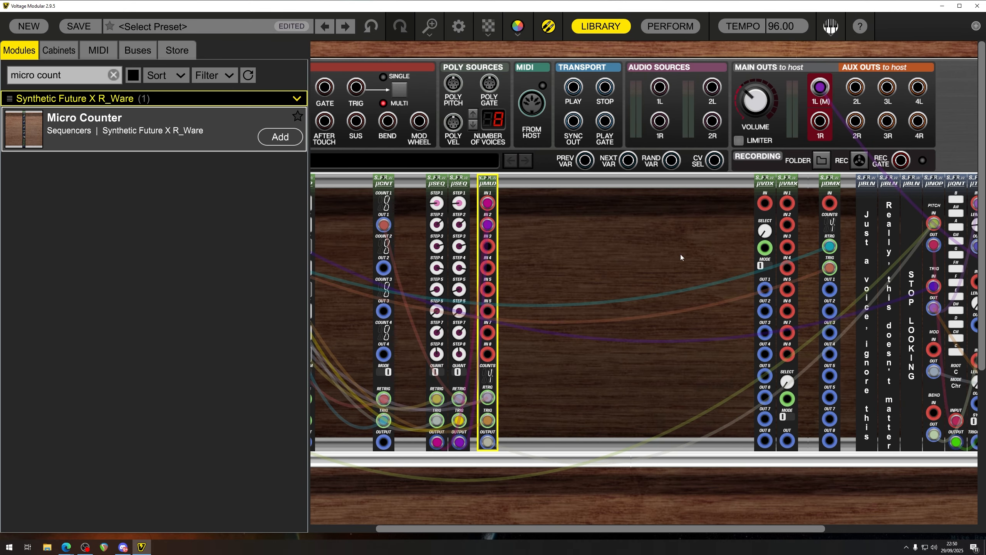
click(601, 27)
drag(264, 441, 709, 223)
Step: Move μDMX against μVMX, and move the two new μSEQ modules with μMUX further from μCNT
drag(606, 183, 586, 183)
click(955, 238)
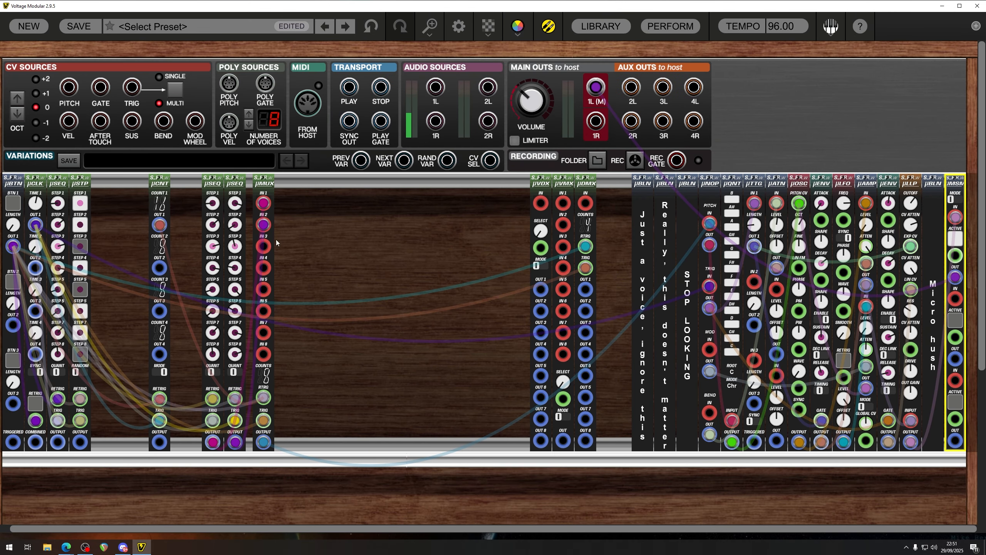
drag(330, 196, 286, 187)
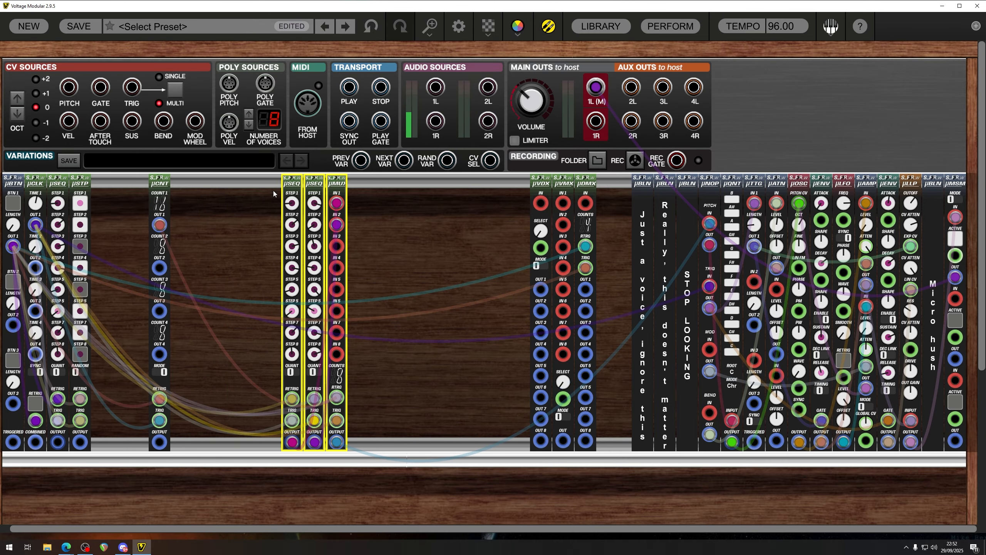
click(273, 191)
Step: Examine the two μSEQ modules feeding μMUX and its Counts setting
click(295, 186)
click(313, 183)
click(262, 197)
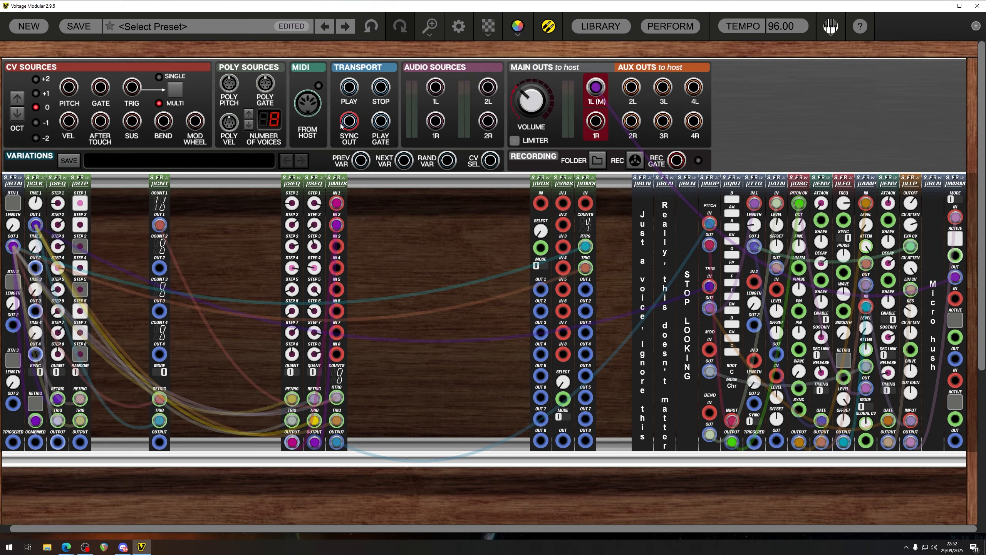
click(294, 183)
mouse_move(338, 380)
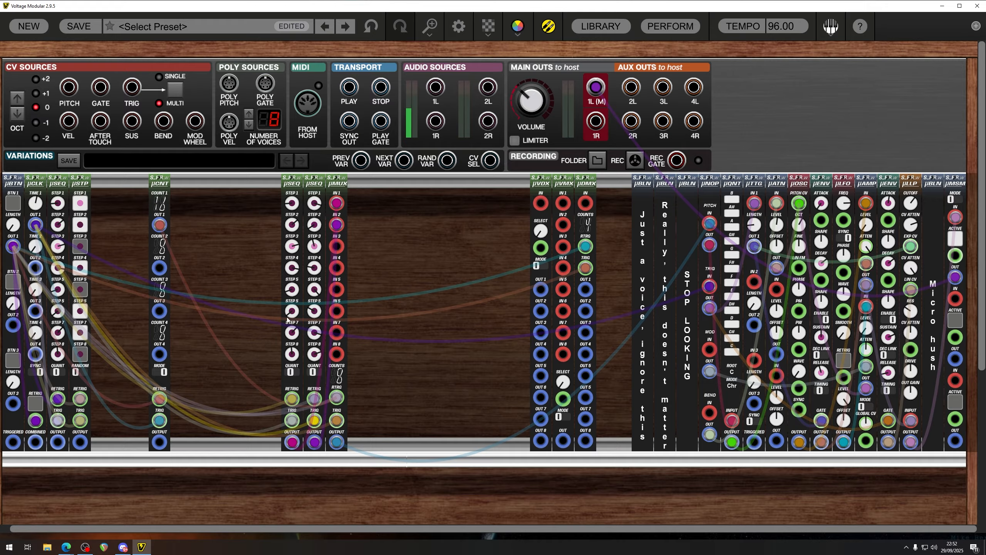
click(306, 182)
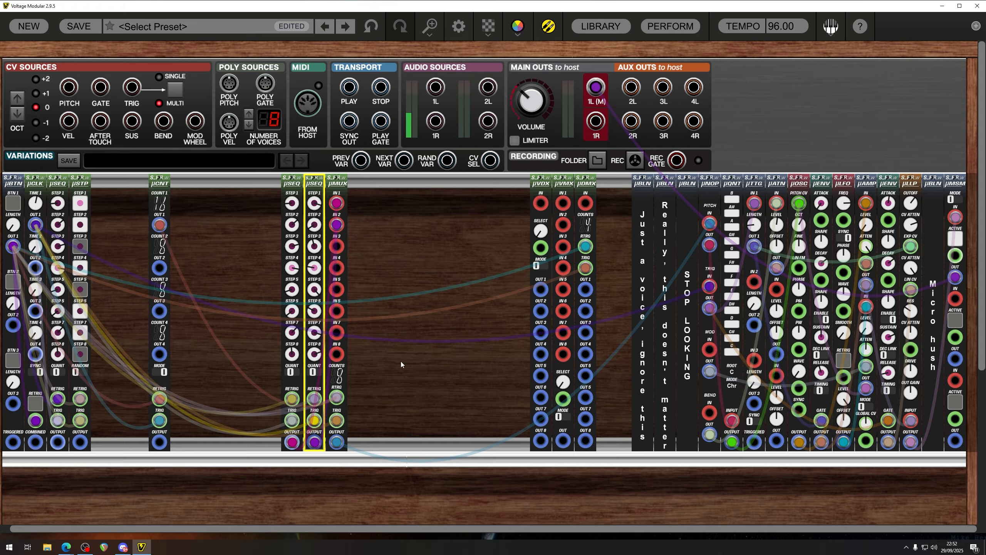
click(391, 359)
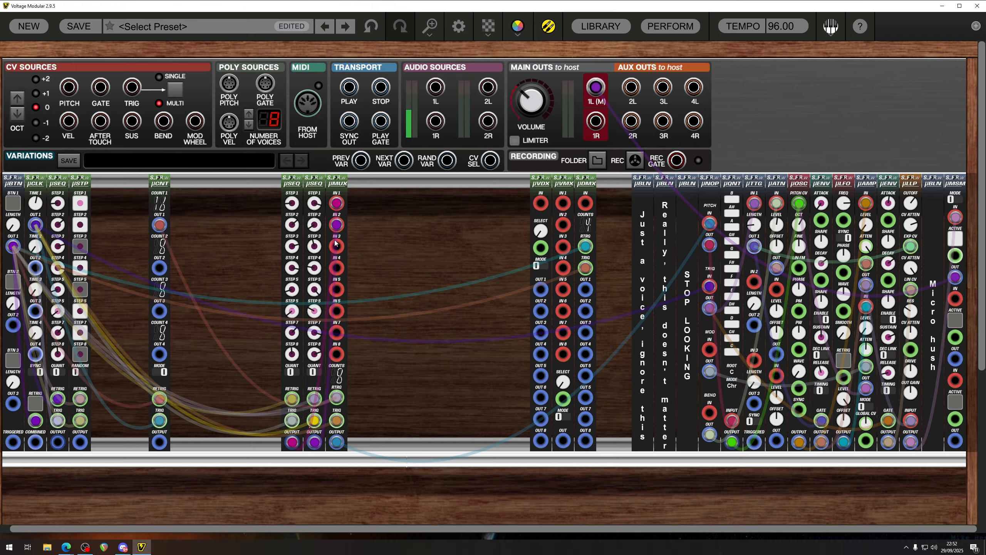
Step: Nudge μCNT slightly closer to the two μSEQ modules beside μMUX
click(160, 185)
drag(160, 185, 169, 185)
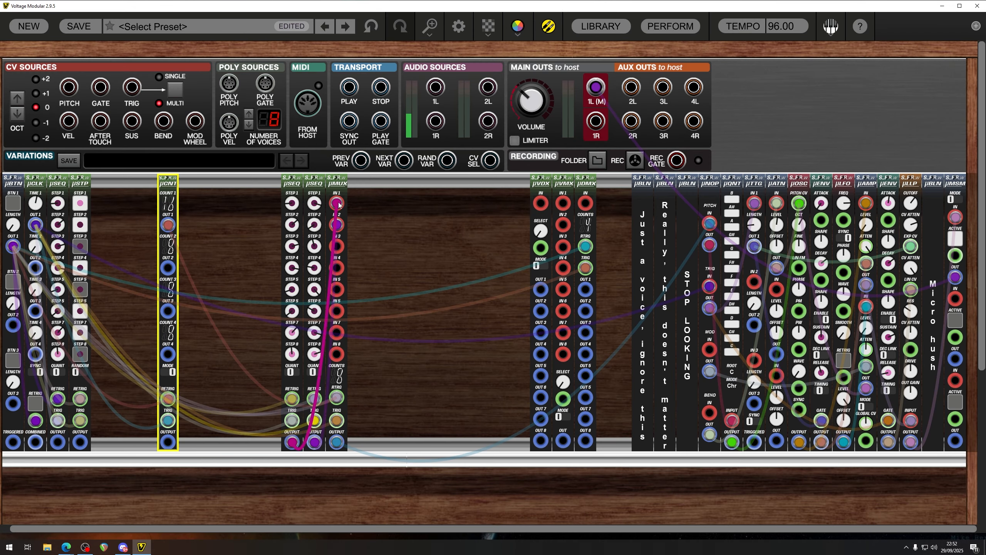
click(339, 185)
click(373, 241)
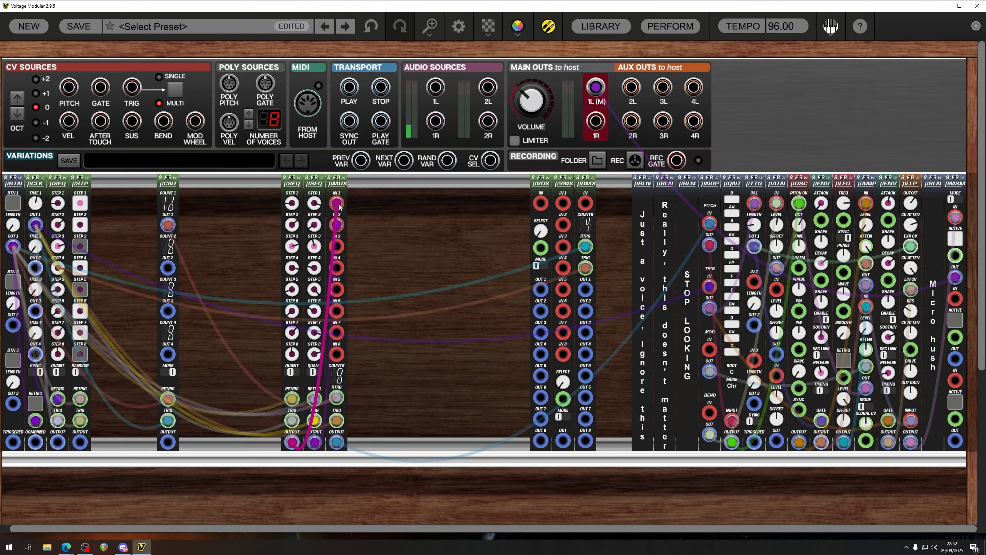
Step: Unmute the audio on μMSM, restart the patch with button 1 to hear both sequences, and mute it again
click(952, 237)
click(13, 203)
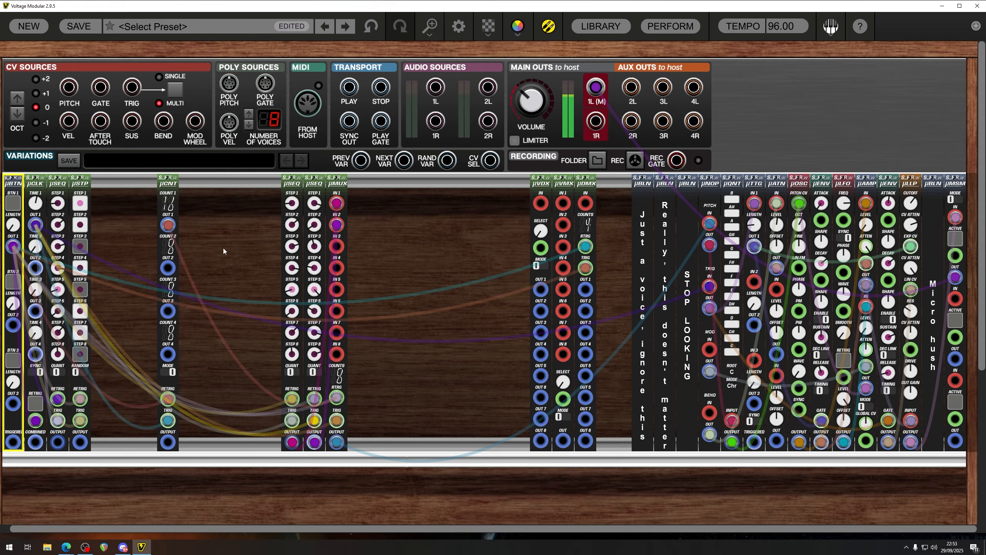
click(955, 239)
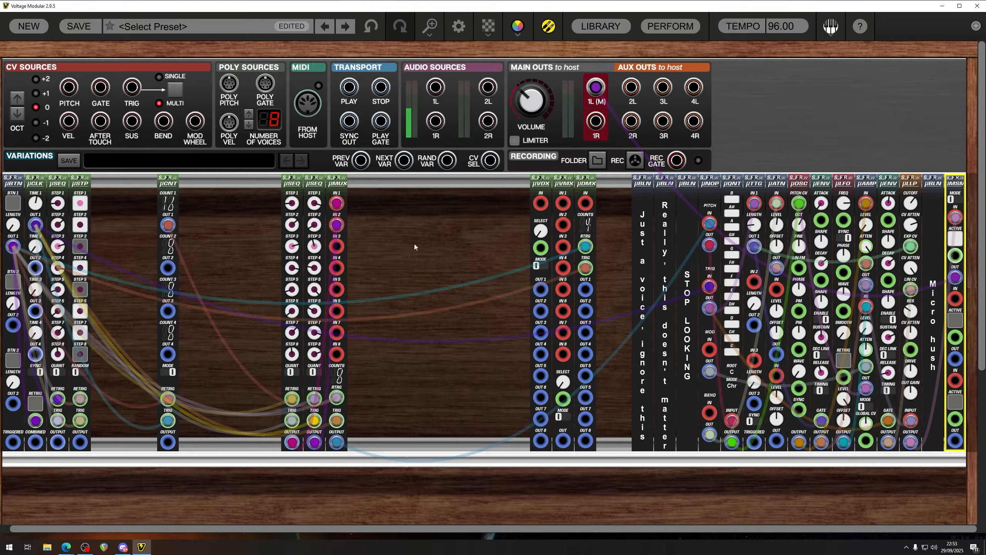
Step: Add a third μSEQ between the existing pair and μMUX, and reset its controls
mouse_move(337, 181)
mouse_down()
mouse_move(368, 181)
mouse_move(338, 181)
mouse_up()
right_click(338, 181)
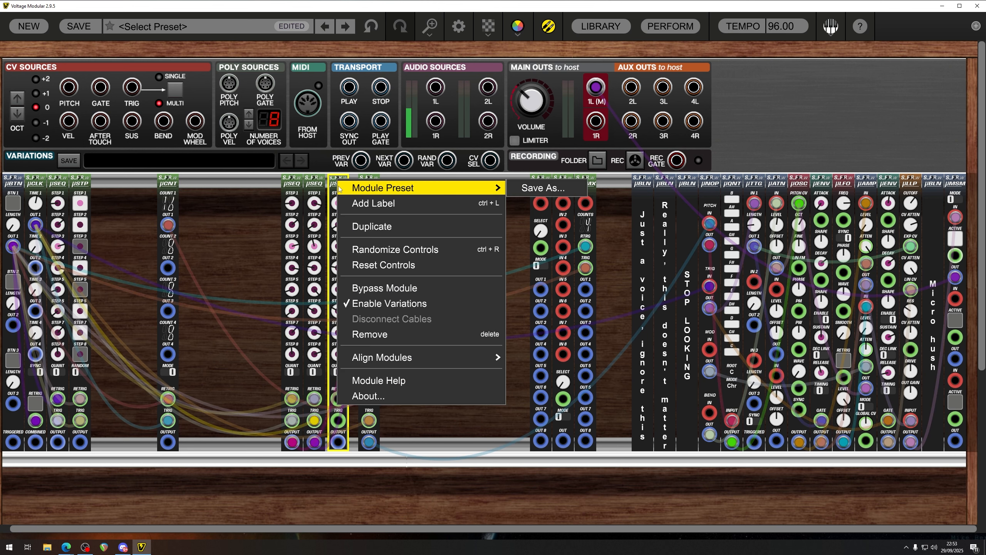
click(417, 264)
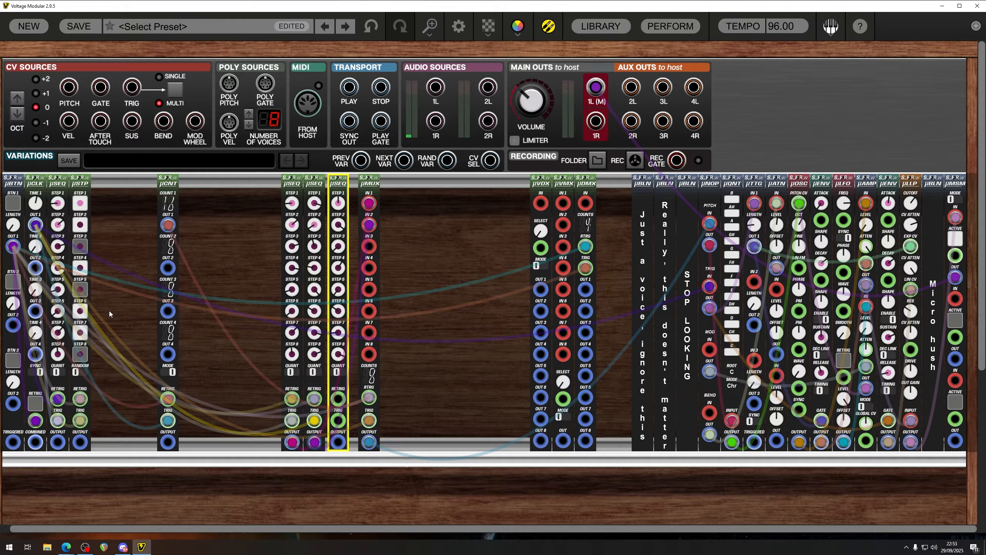
Step: Wire the third μSEQ's trigger and retrigger inputs, and patch its output into μMUX input 3
drag(36, 225, 338, 399)
drag(338, 442, 368, 246)
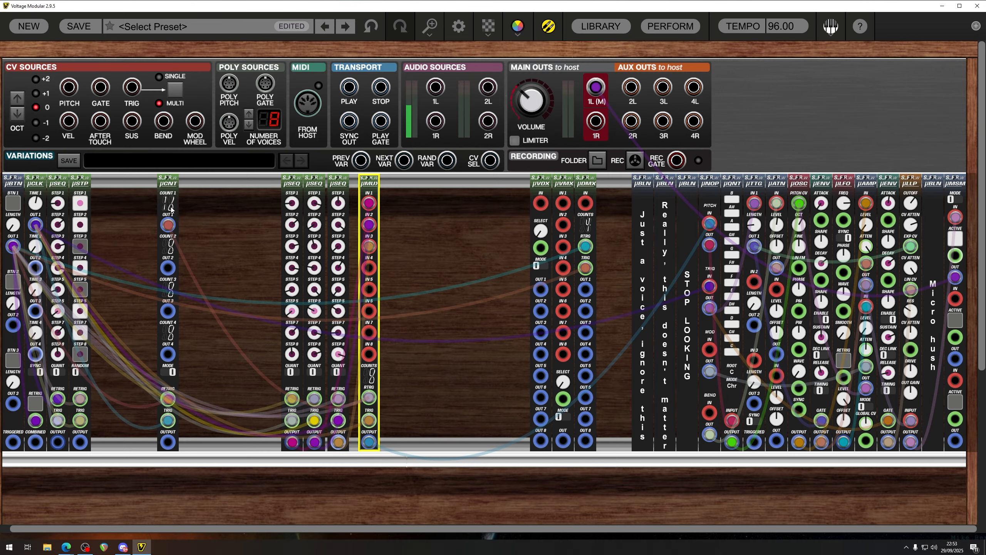
Step: Set Count 1 on μCNT to 24, and play the patch from its start with the μMSM mute off
drag(171, 210, 194, 182)
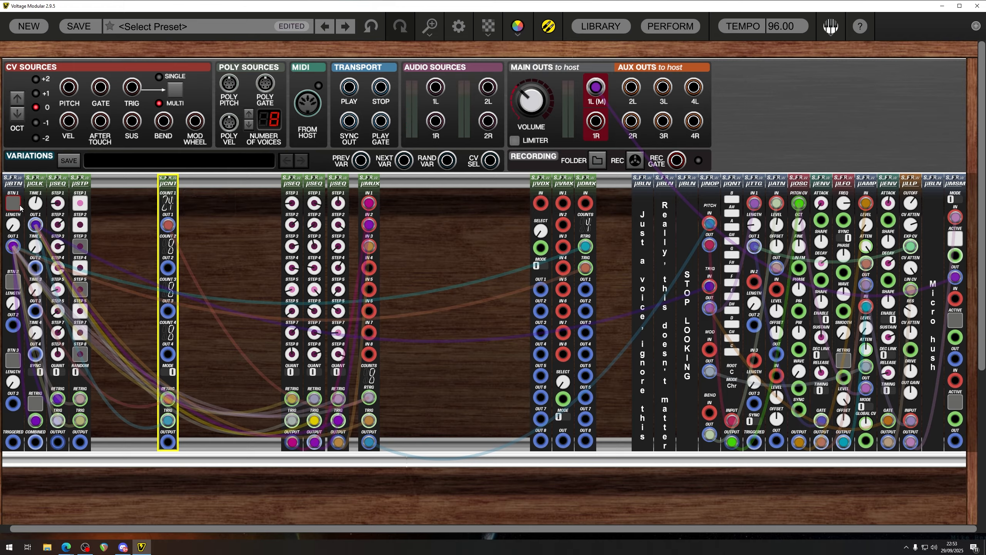
click(18, 205)
click(955, 239)
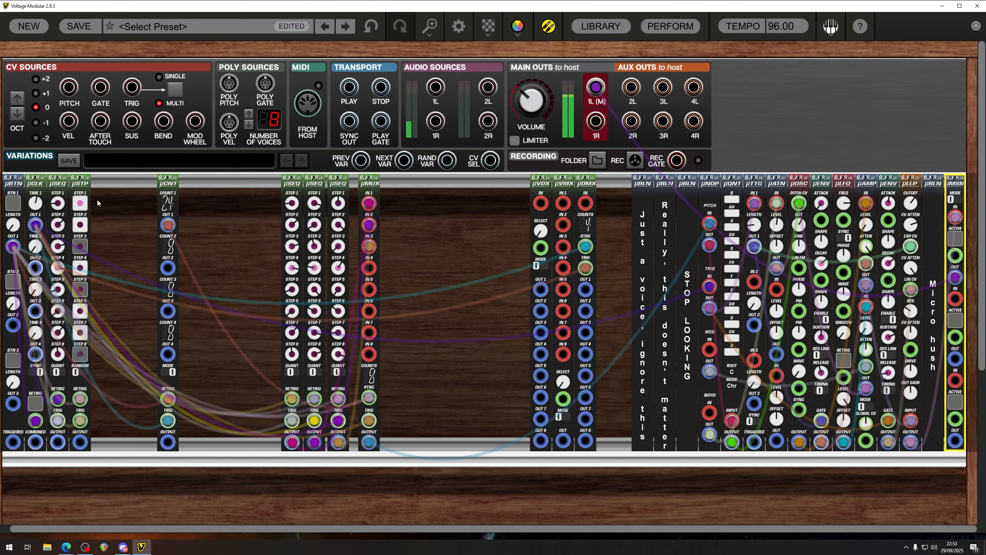
Step: Restart the patch with button 1 to hear all three chained sequences, and mute μMSM
click(15, 205)
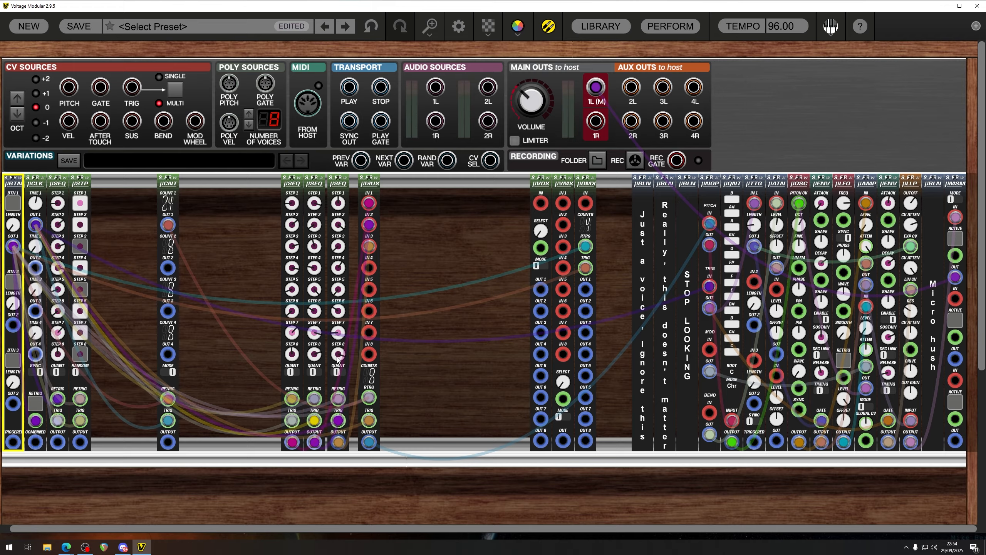
click(954, 241)
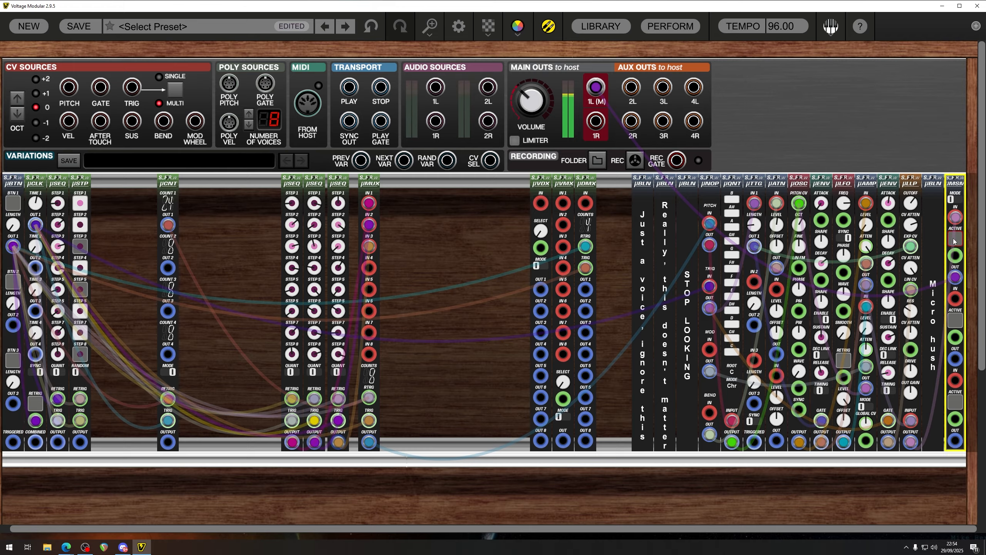
Step: Group the three μSEQs with μMUX so that all four modules sit directly side by side
click(292, 185)
click(315, 184)
click(338, 183)
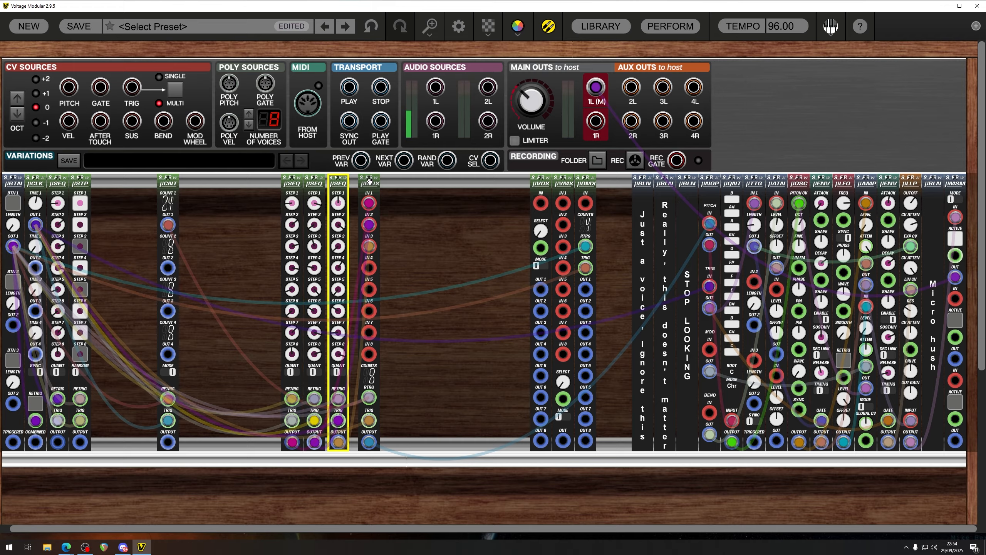
drag(370, 182, 299, 184)
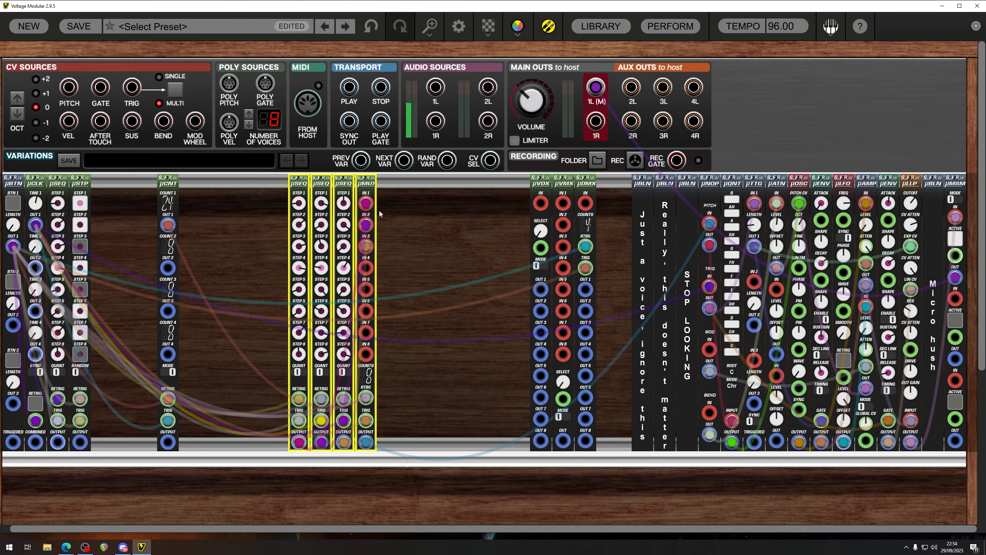
click(428, 248)
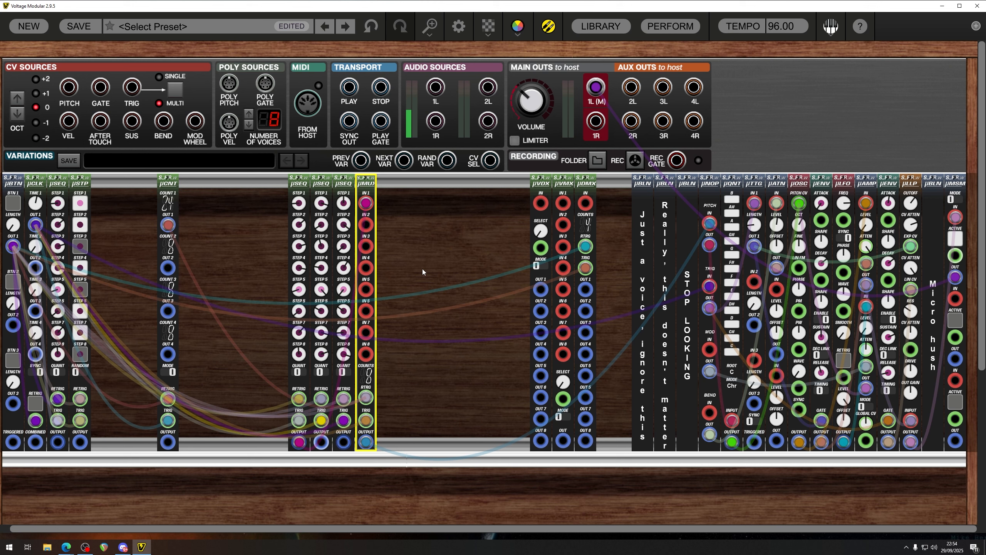
Step: Patch the three μSEQ outputs repeatedly across μMUX inputs 2 to 8, and take the cable off μCNT output 1
drag(299, 442, 363, 293)
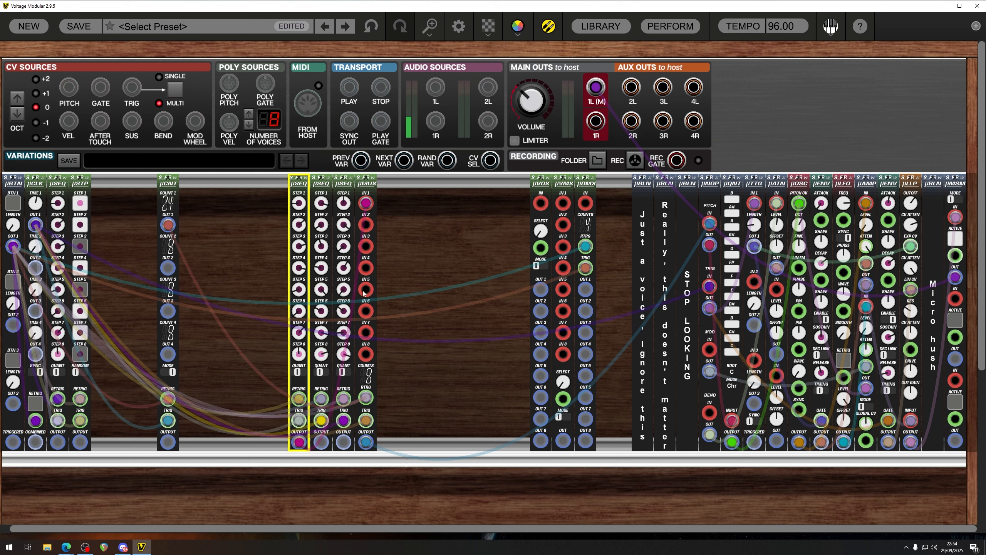
click(366, 225)
click(366, 246)
drag(321, 442, 365, 268)
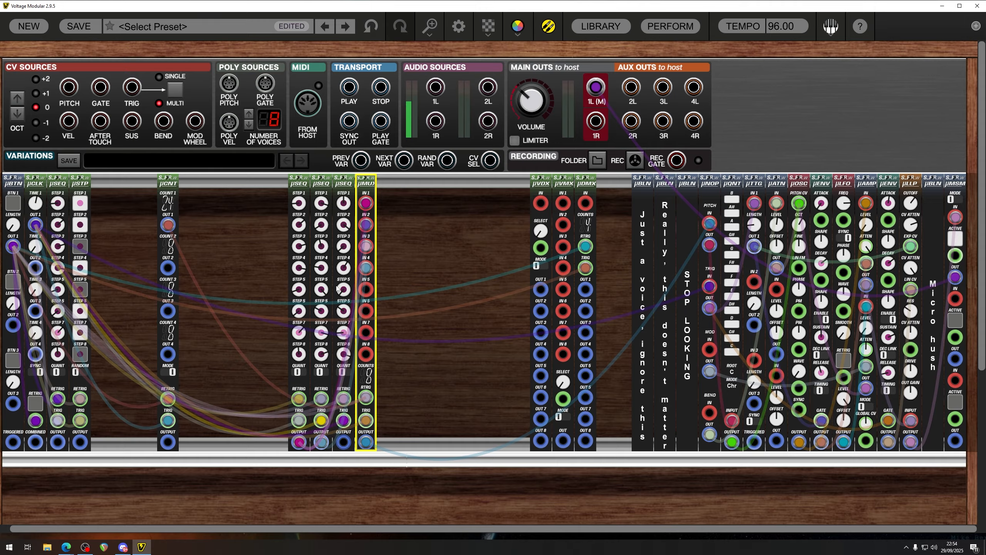
drag(343, 442, 365, 289)
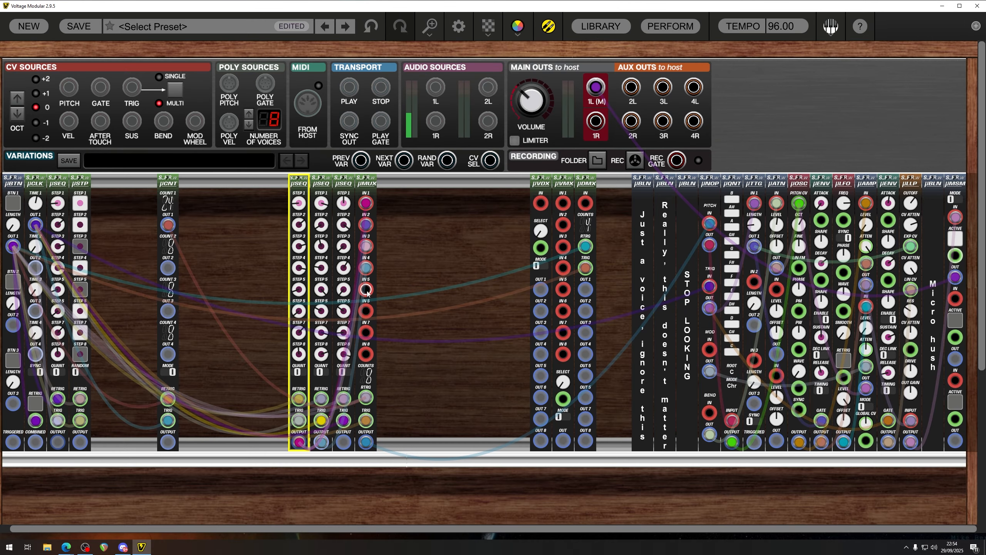
click(366, 311)
click(366, 333)
drag(322, 442, 365, 354)
click(175, 225)
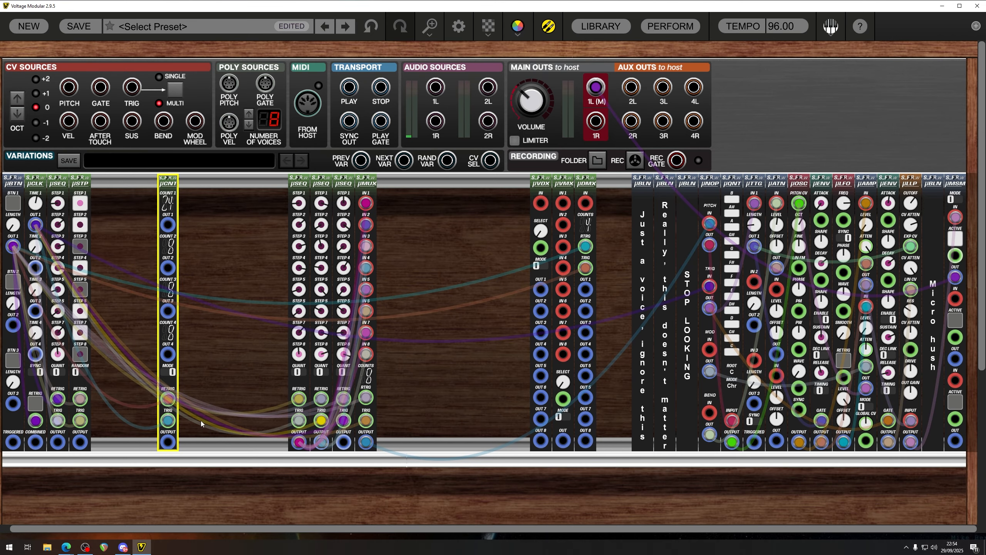
Step: Restart the patch with button 1, unmute μMSM to hear the rewired μMUX, and mute it again
click(14, 203)
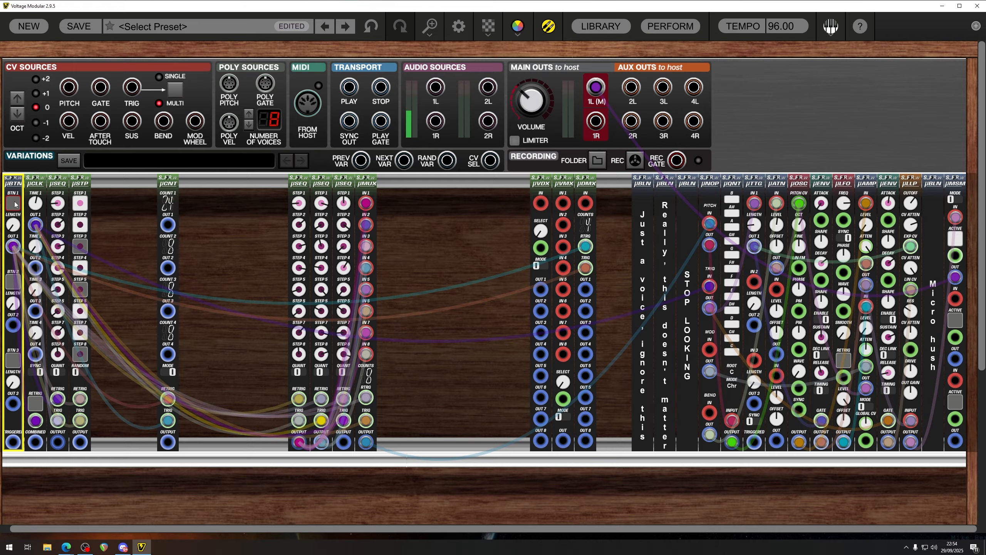
click(13, 203)
click(954, 238)
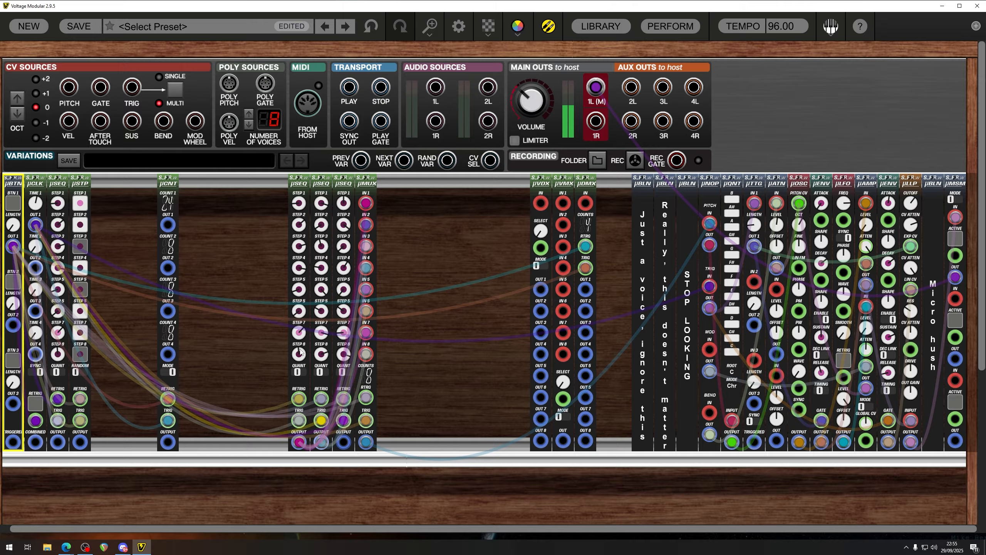
click(955, 239)
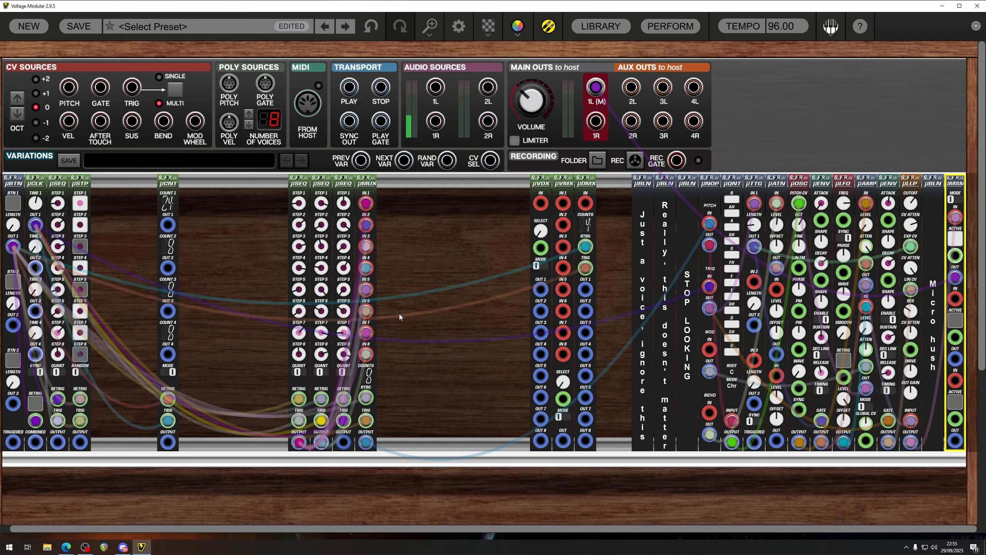
Step: Shift the three μSEQs towards μCNT, and place μMUX and μVMX apart from each other in the free rack space beside them
drag(400, 314, 241, 222)
drag(299, 183, 254, 182)
click(397, 228)
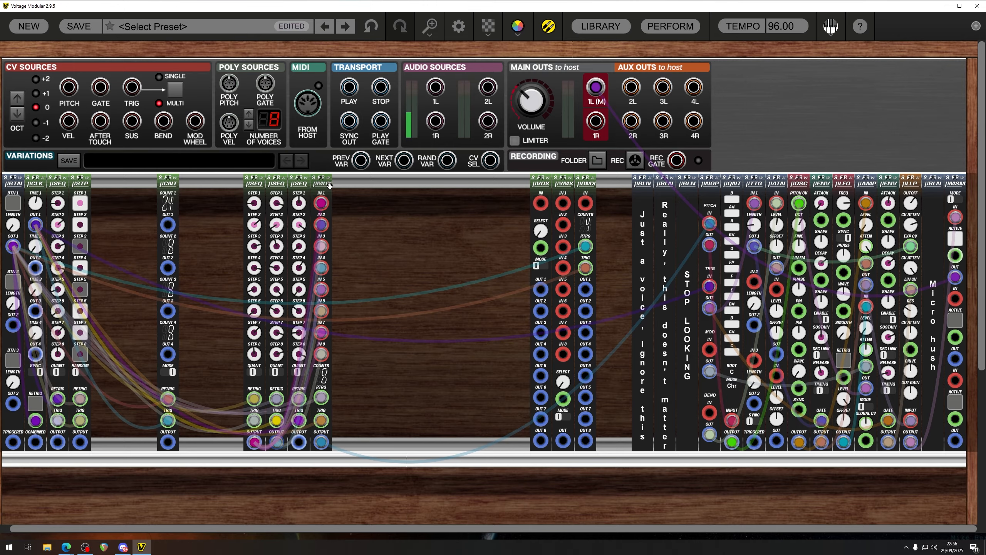
drag(329, 185, 374, 189)
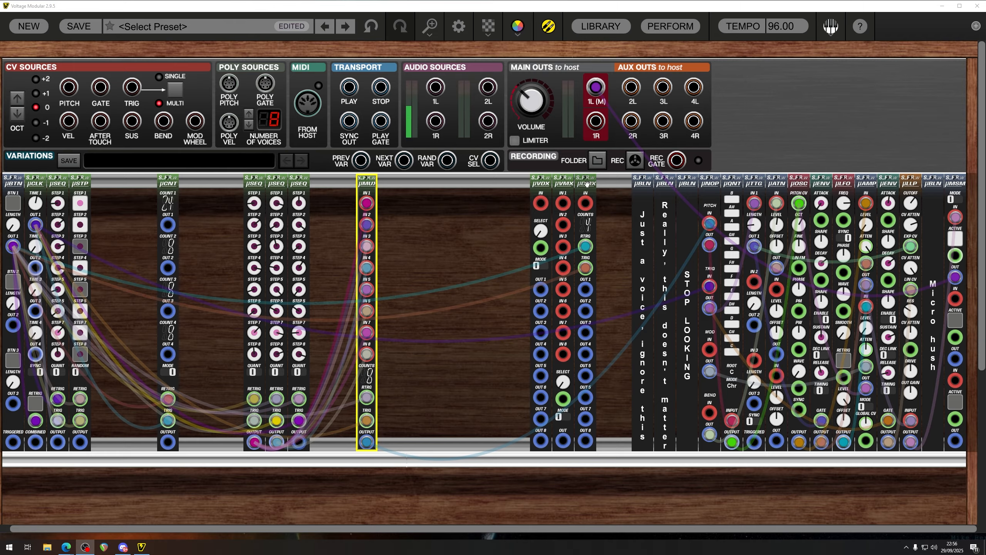
drag(562, 182, 427, 185)
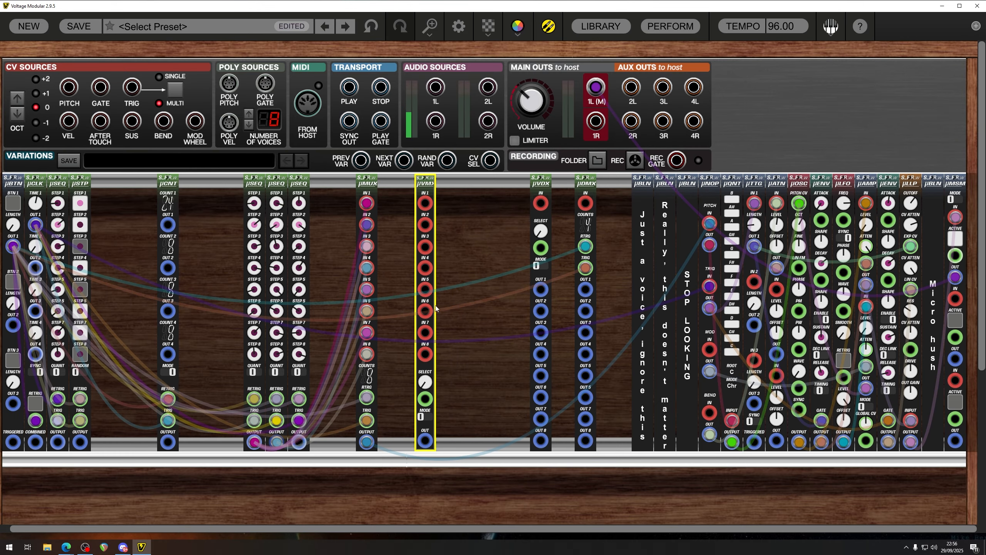
click(483, 368)
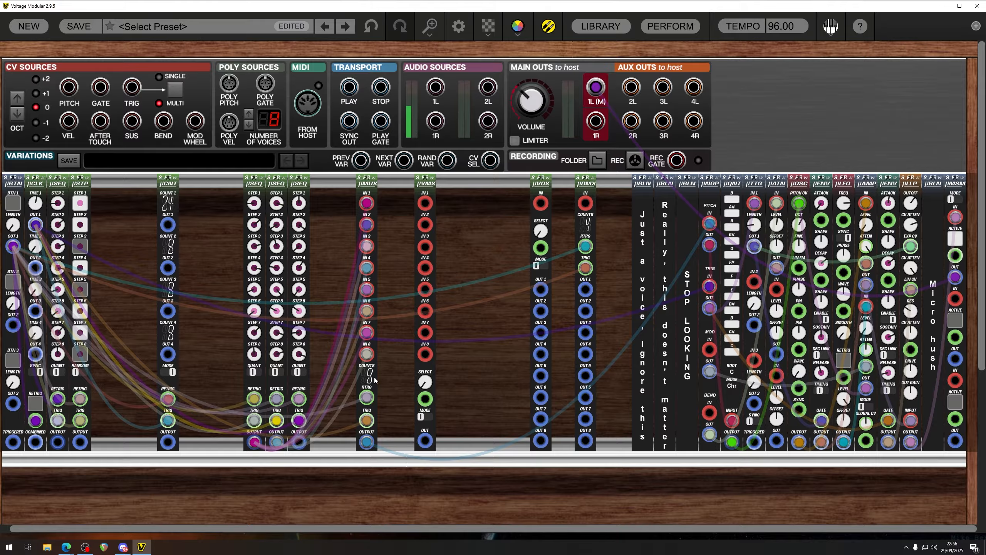
Step: Demonstrate μVMX's Select knob and Voltage select mode, and shift the module slightly further from μMUX
click(427, 379)
drag(429, 377, 487, 133)
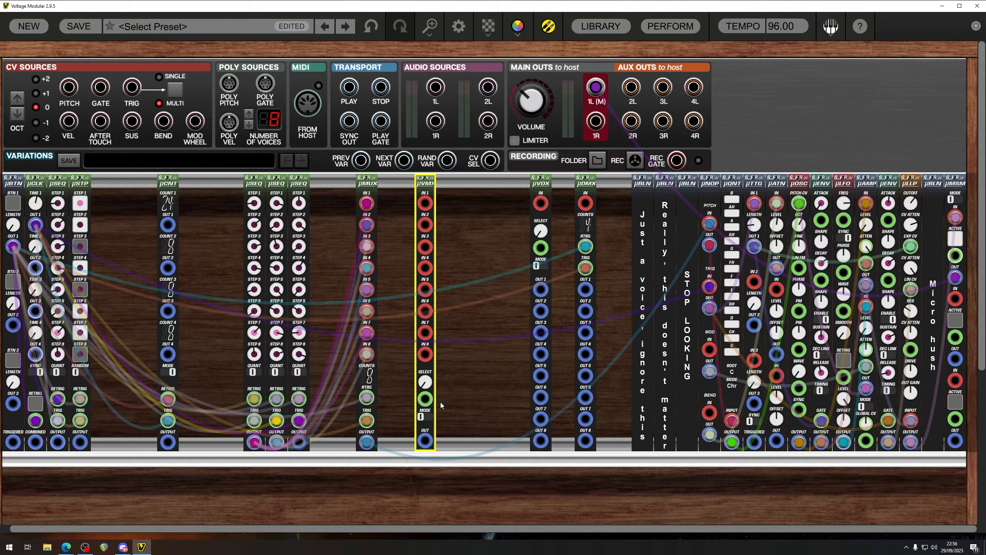
click(428, 416)
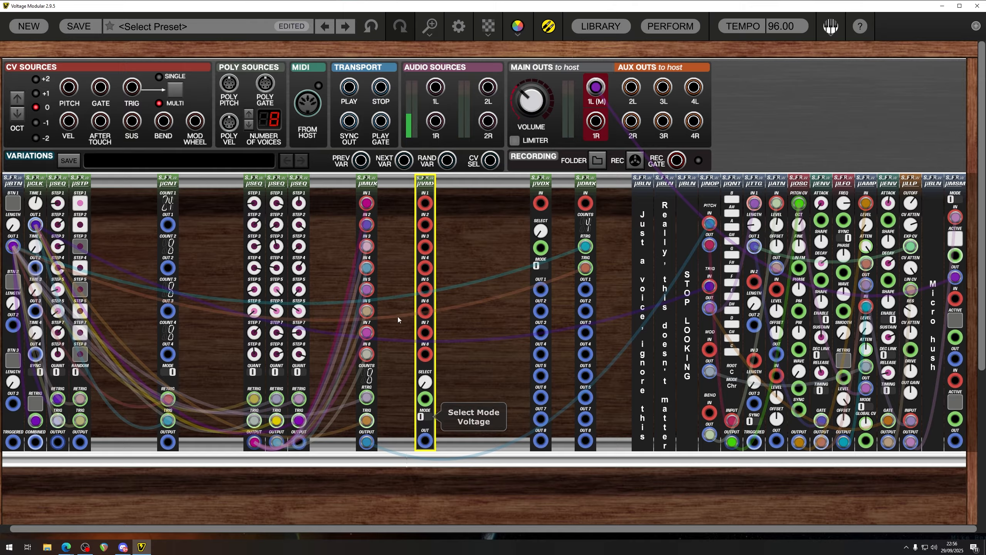
drag(426, 181, 444, 181)
click(483, 292)
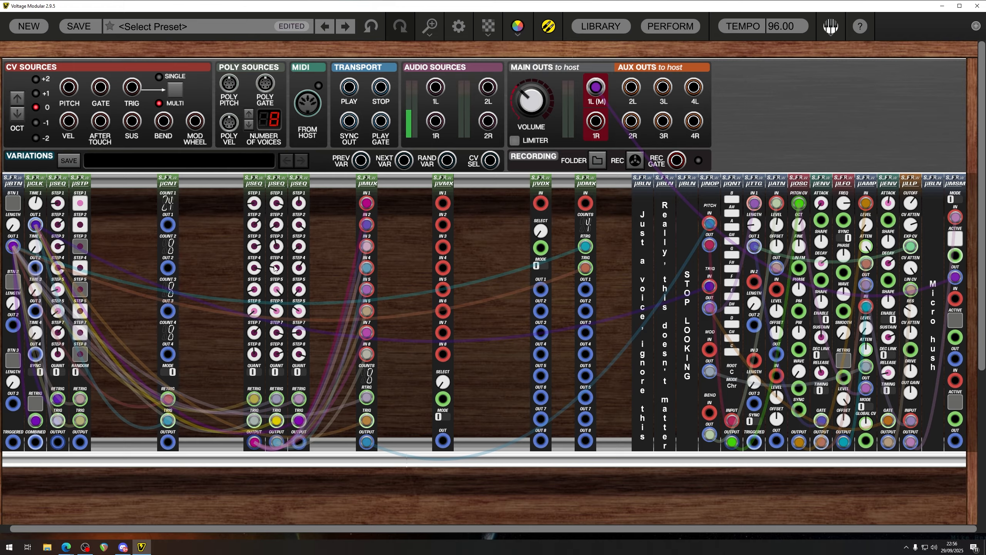
Step: Delete μMUX from the rack and move the three μSEQs closer to μVMX
mouse_move(275, 268)
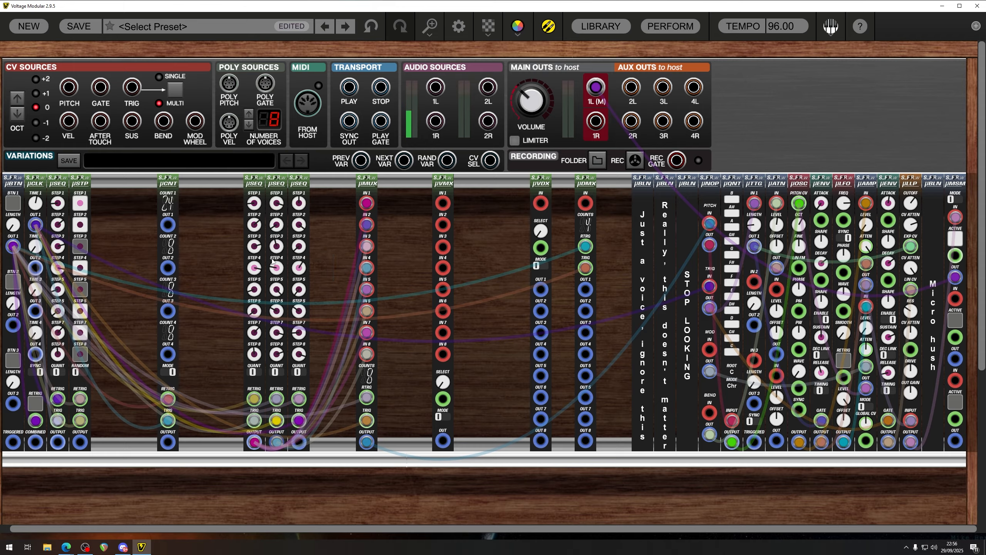
click(366, 183)
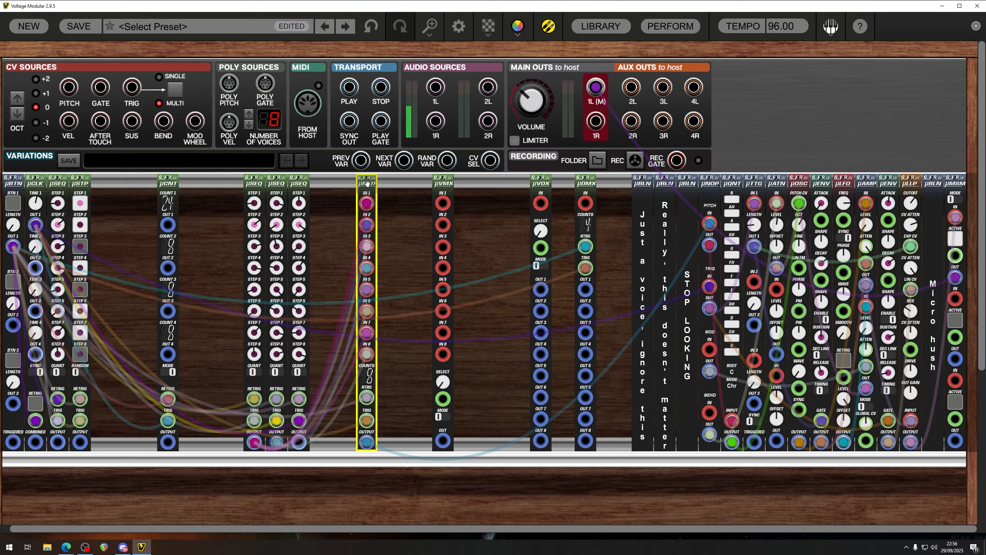
key(Delete)
drag(310, 336, 334, 187)
click(283, 480)
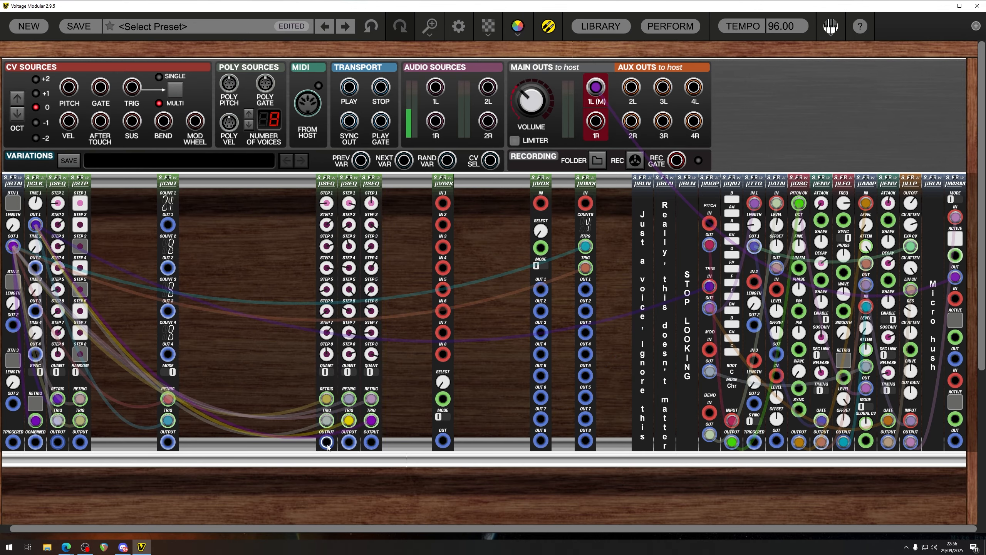
Step: Patch the first two μSEQ outputs into μVMX inputs 1 and 2, and move the third μSEQ closer to μVMX
drag(326, 442, 442, 203)
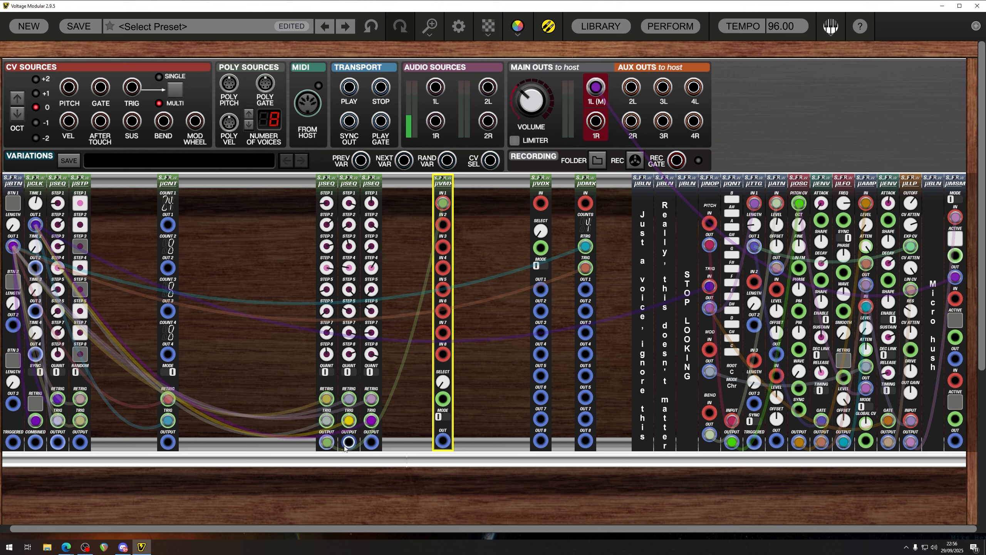
drag(349, 441, 442, 224)
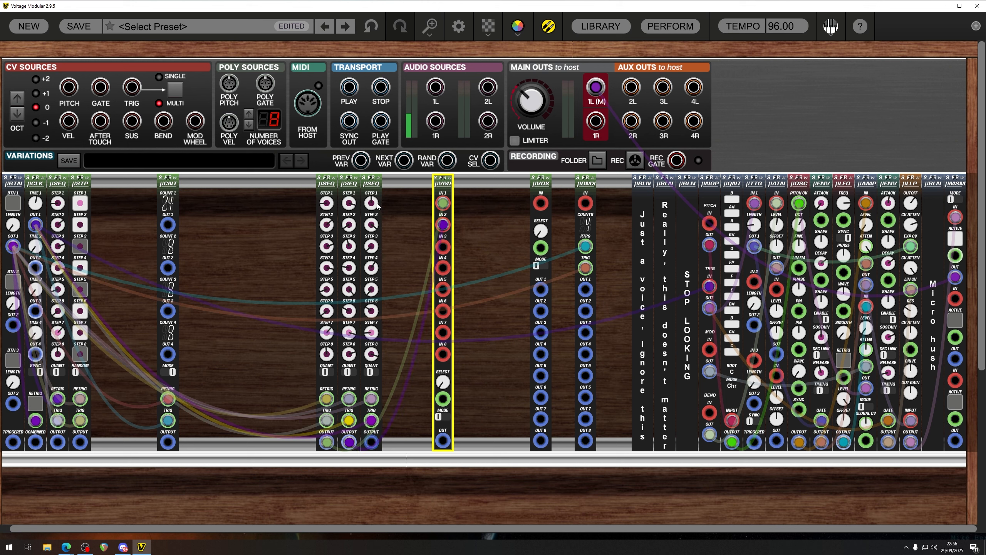
mouse_move(373, 202)
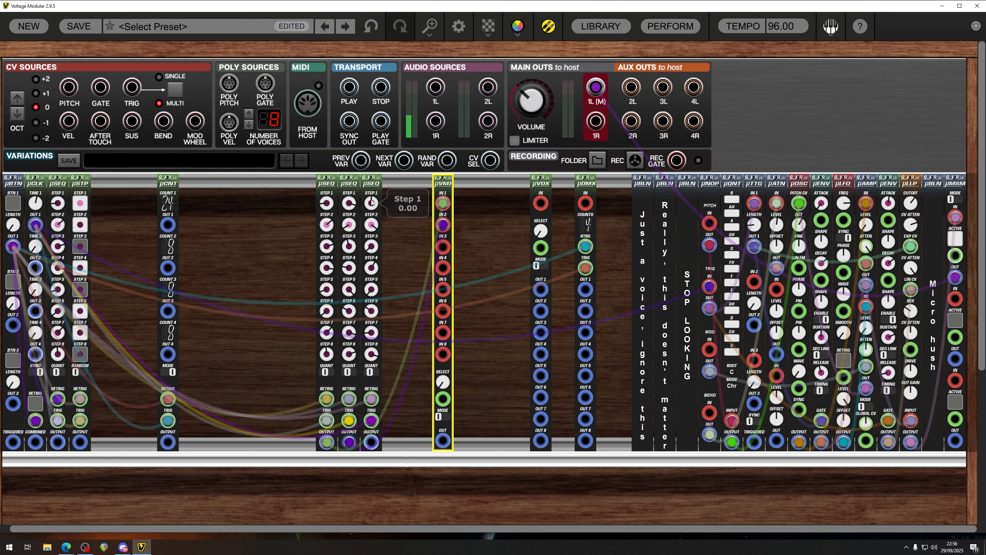
drag(372, 202, 398, 205)
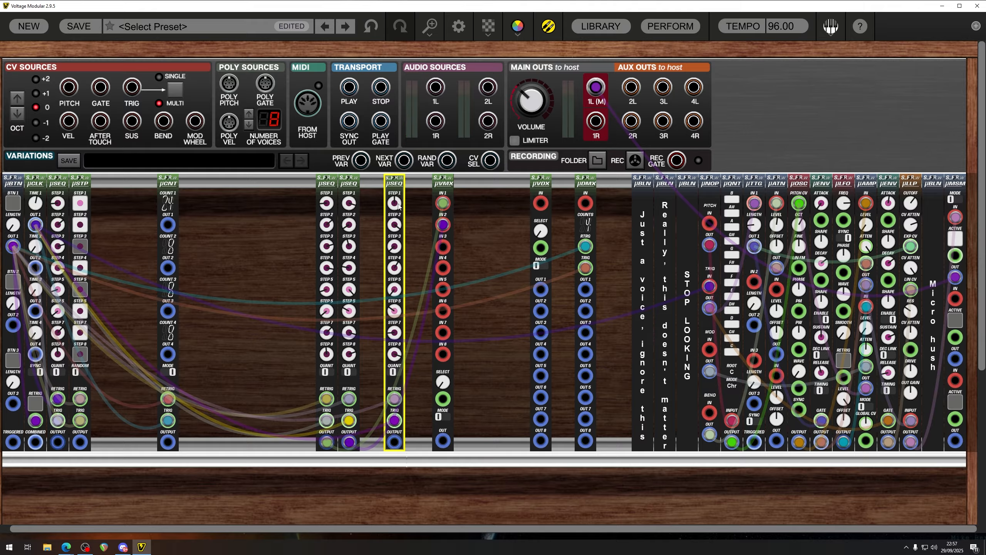
Step: Set Step 2 of the third μSEQ to about 0.7 and its Step 3 to 0
mouse_move(399, 206)
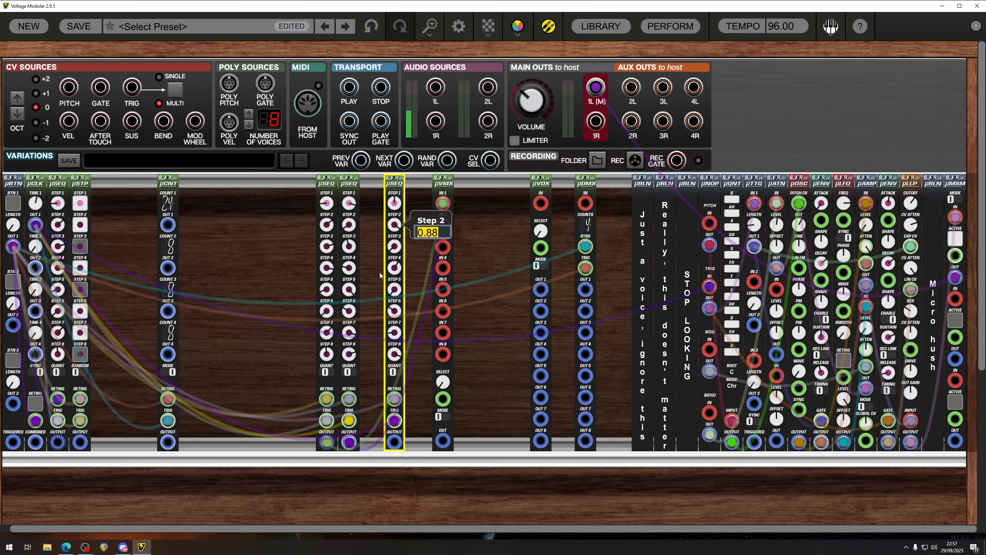
text(7)
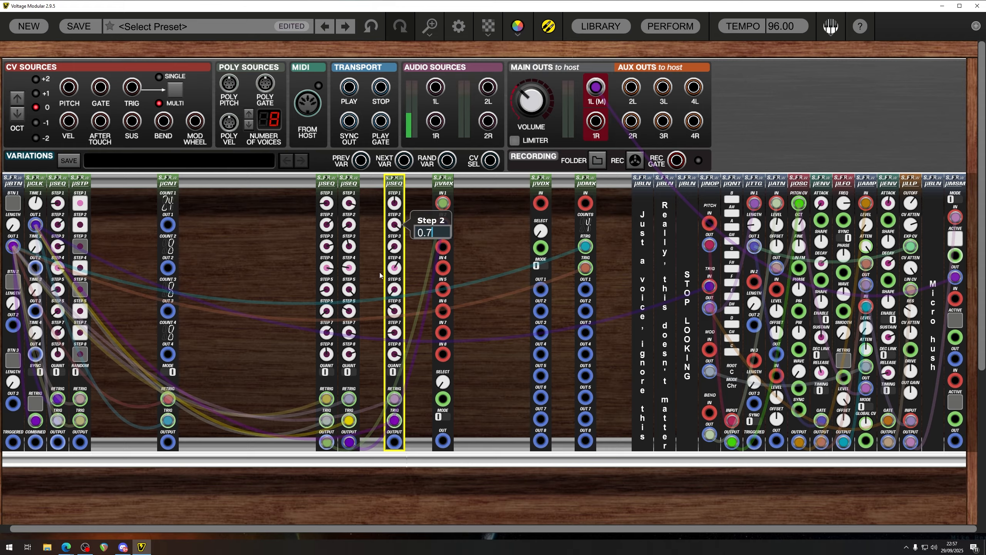
key(Return)
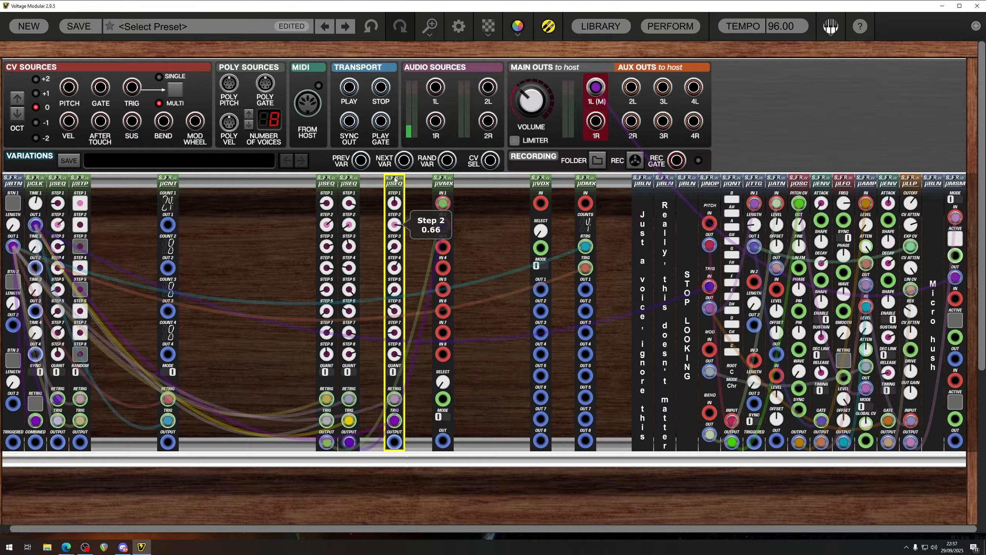
drag(393, 247, 441, 109)
drag(402, 227, 406, 223)
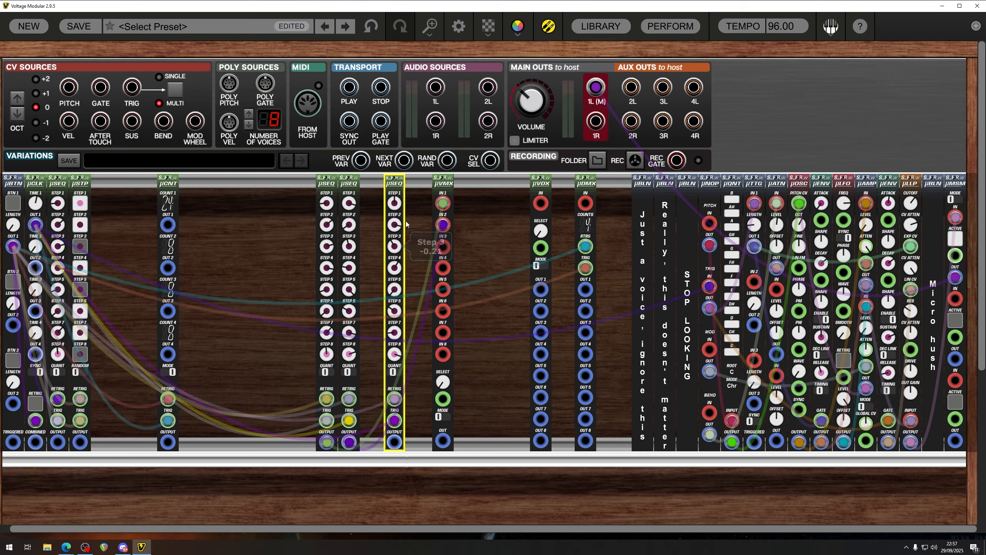
right_click(394, 247)
text(0)
key(Return)
Step: Adjust Steps 4, 6 and 8 of the third μSEQ, and set its Steps 5 and 7 to 0
drag(395, 266, 410, 212)
right_click(394, 290)
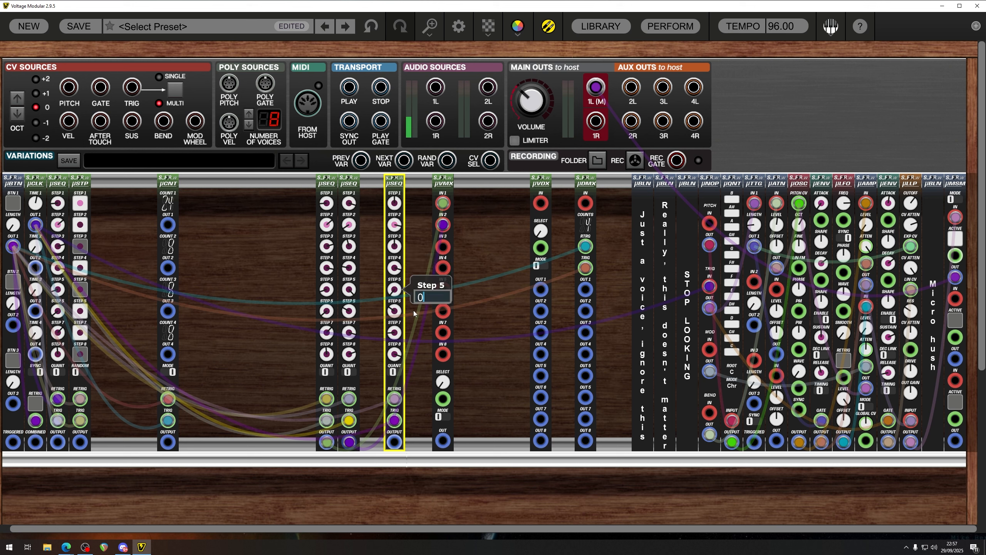
text(0)
key(Return)
drag(401, 310, 410, 213)
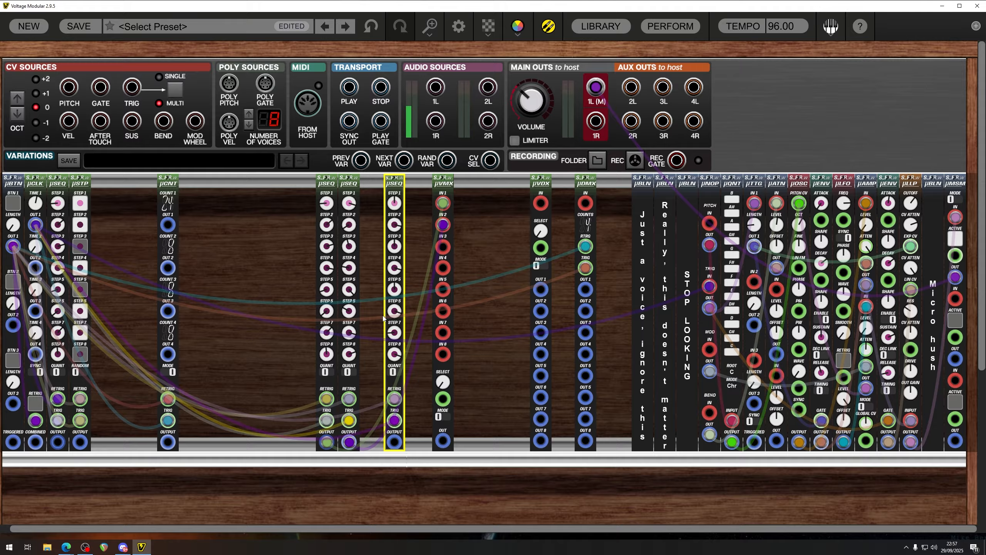
right_click(394, 333)
text(0)
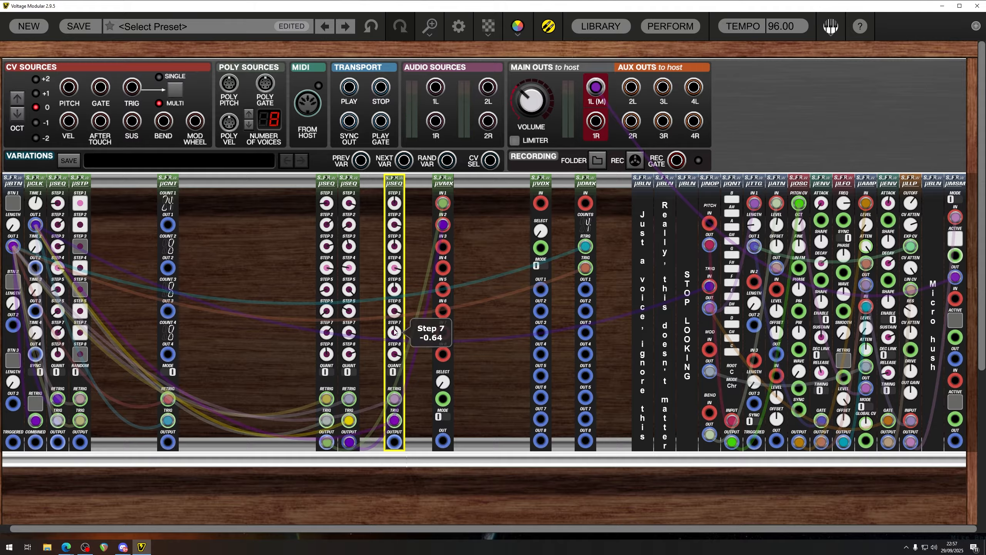
key(Return)
drag(394, 354, 398, 377)
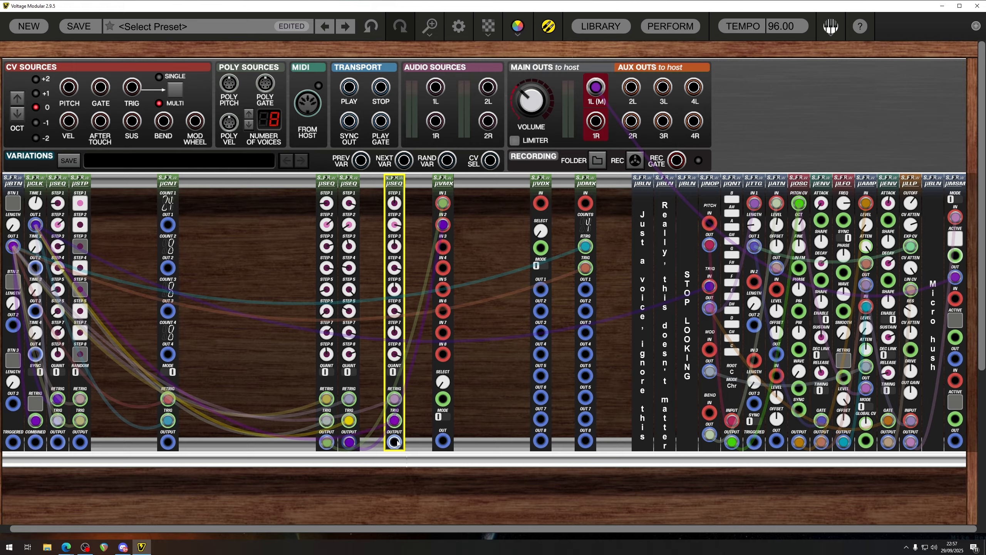
Step: Patch the third μSEQ's output into μVMX's select input, and μVMX's output into the voice's pitch input
drag(443, 440, 689, 224)
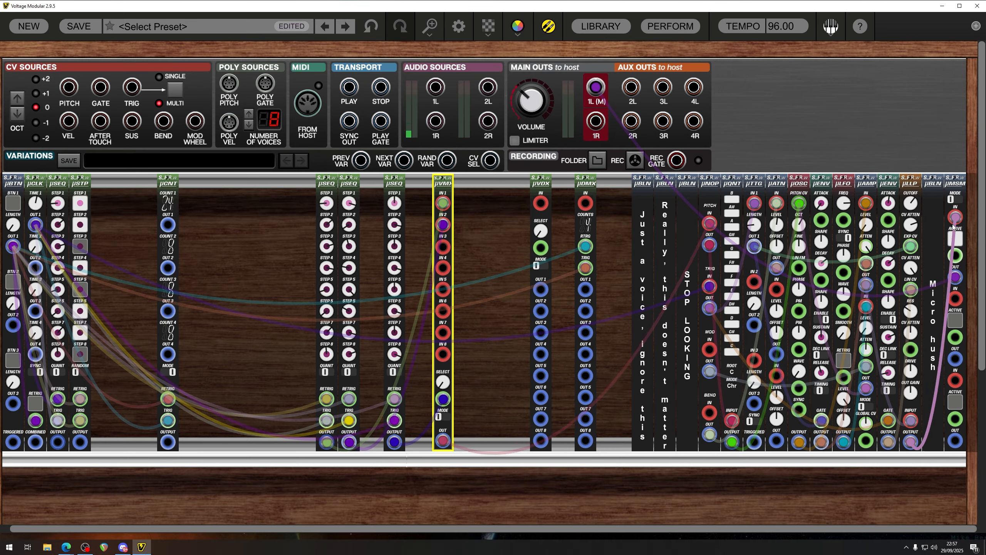
Step: Audition the voltage-selected sequences from a restart with the voice unmuted, and mute it again
click(955, 238)
click(12, 202)
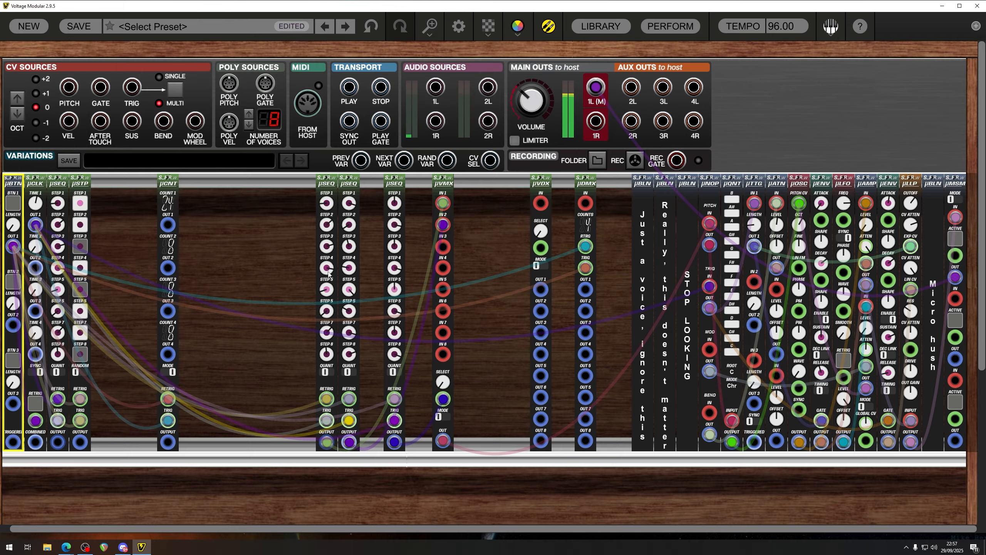
mouse_move(328, 273)
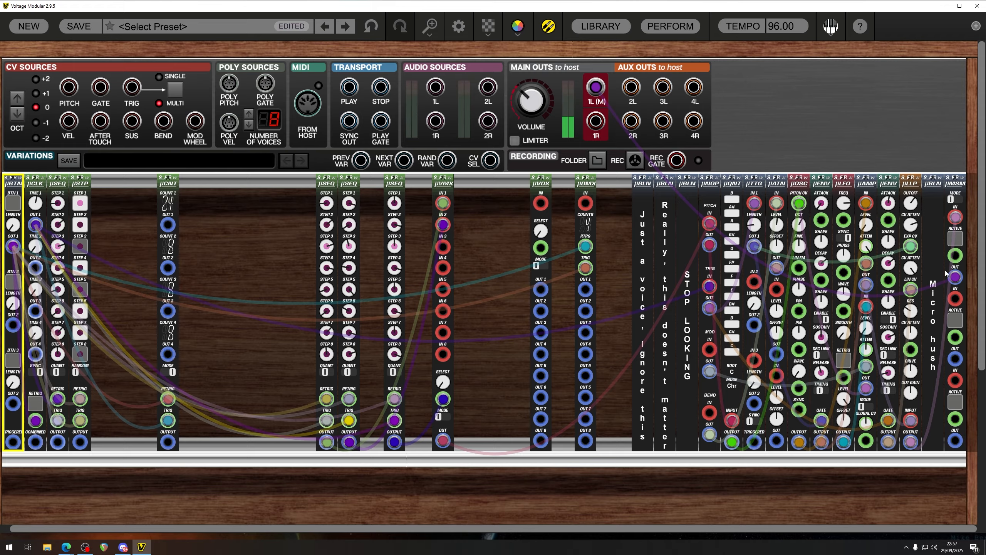
click(954, 239)
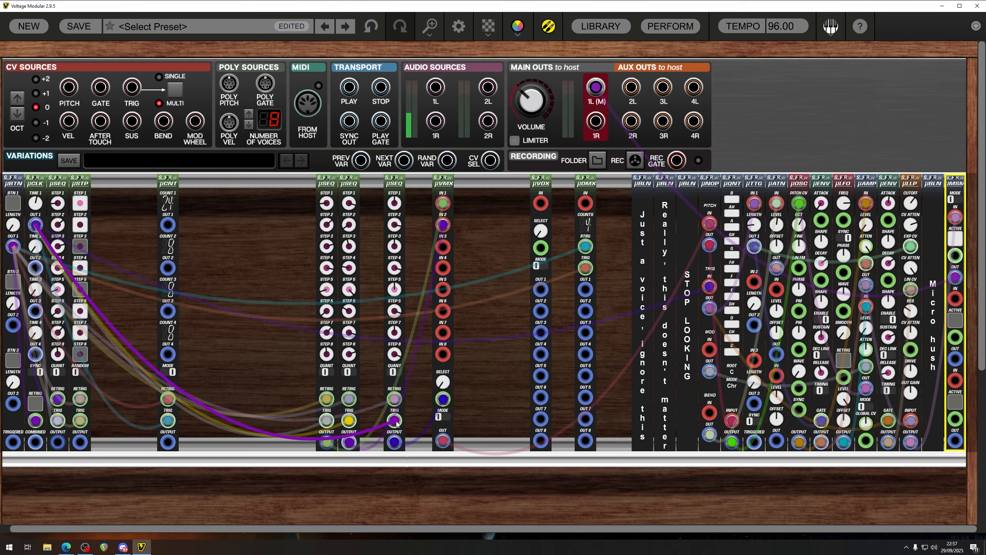
Step: Adjust μCLK's Time 2 and trigger the third μSEQ from μCLK's Out 2 instead of Out 1
drag(394, 420, 47, 222)
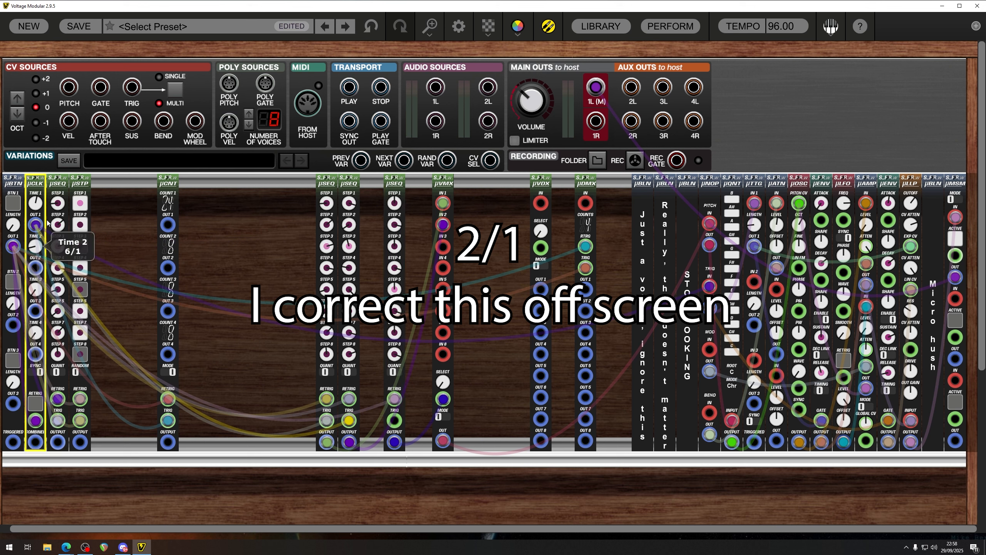
drag(60, 174, 59, 140)
drag(61, 175, 60, 185)
drag(36, 268, 394, 420)
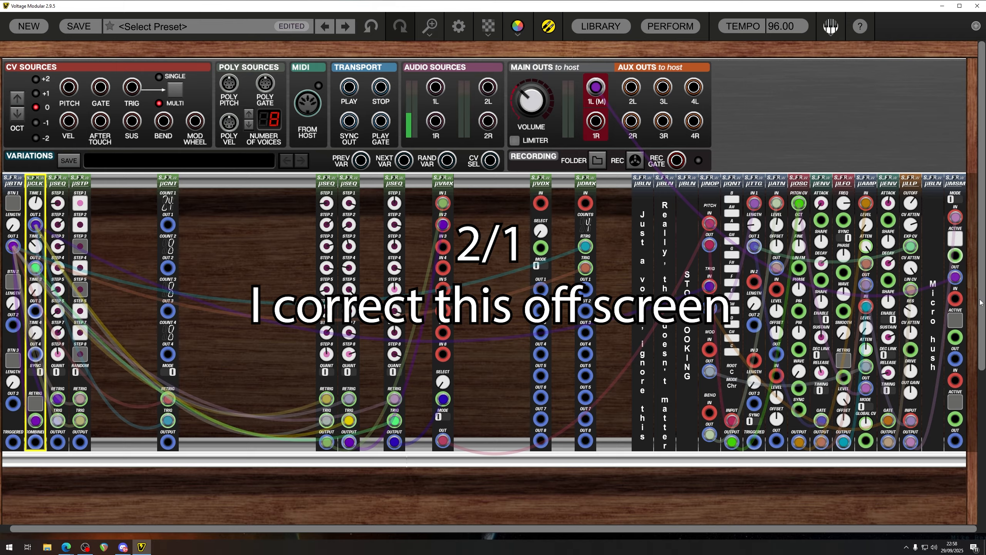
Step: Unmute the voice and audition the sequences from a restart with the third μSEQ clocked from Out 2, and mute again
click(956, 238)
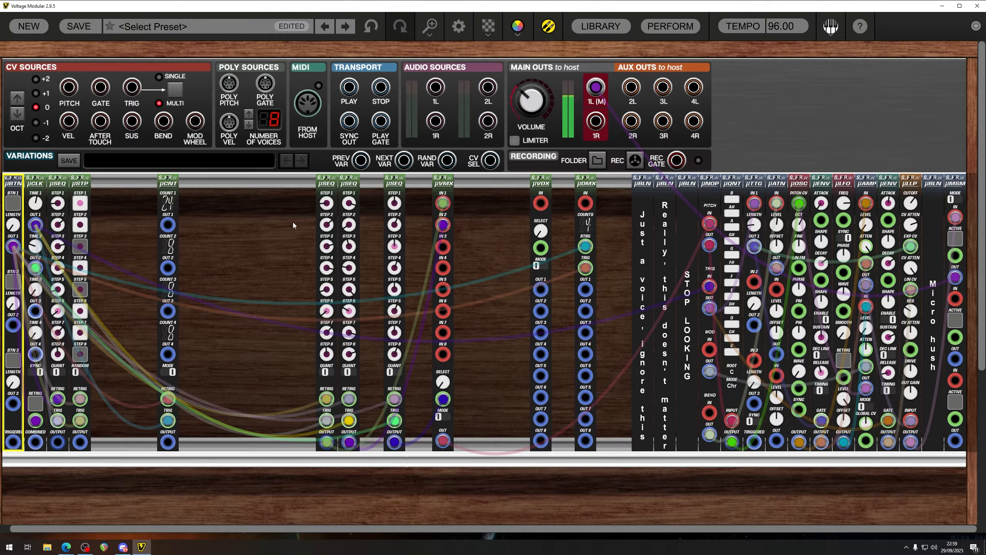
click(11, 207)
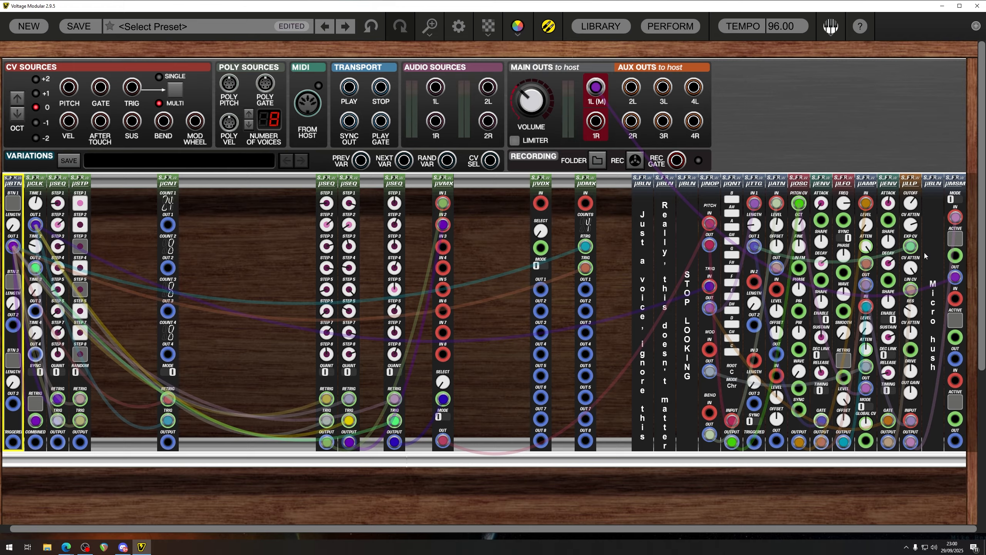
click(956, 238)
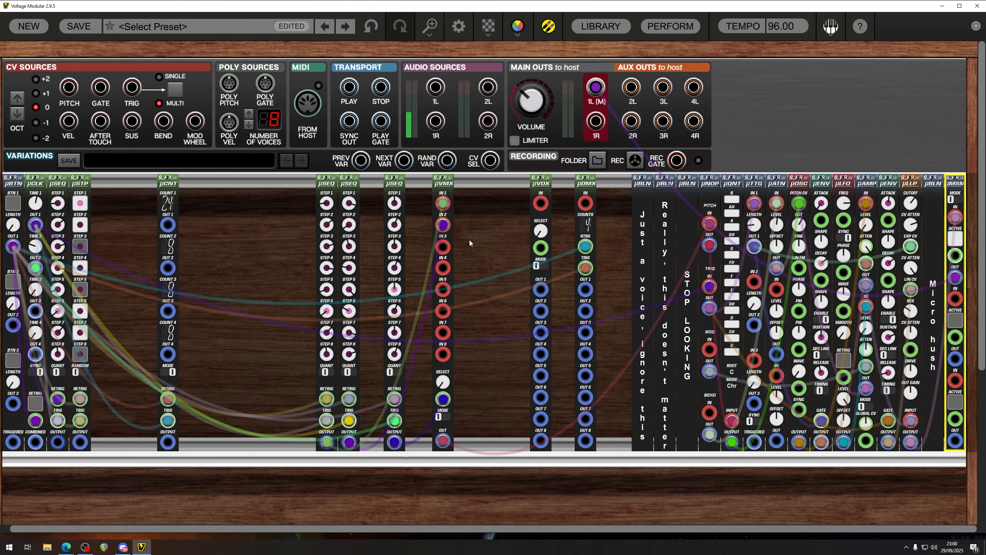
Step: Set Step 2 of the third μSEQ to 0
click(395, 225)
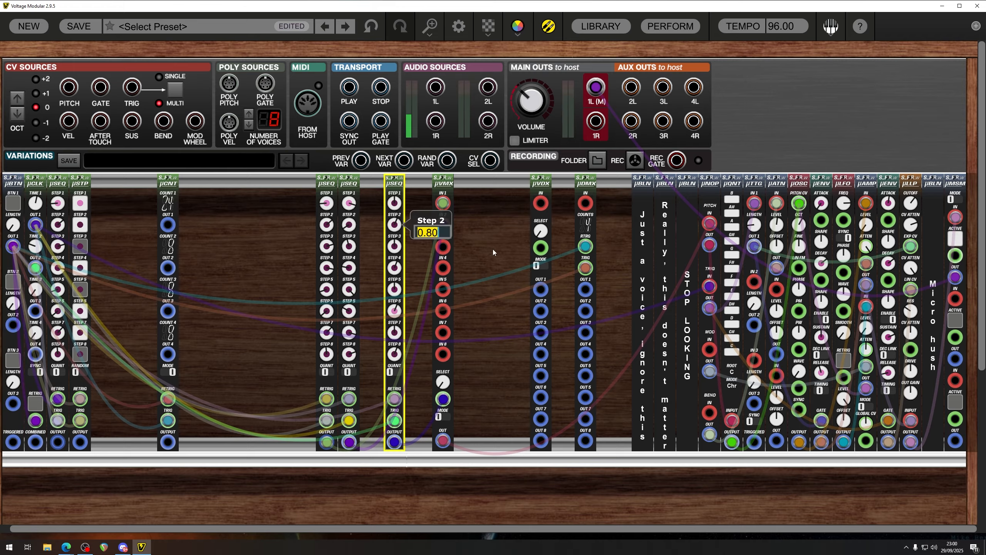
text(0)
key(Return)
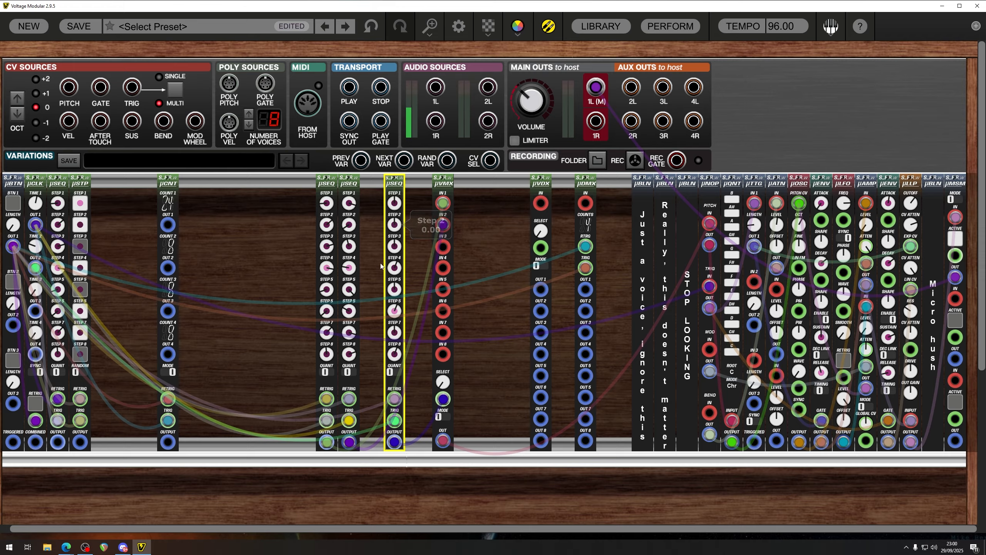
click(380, 267)
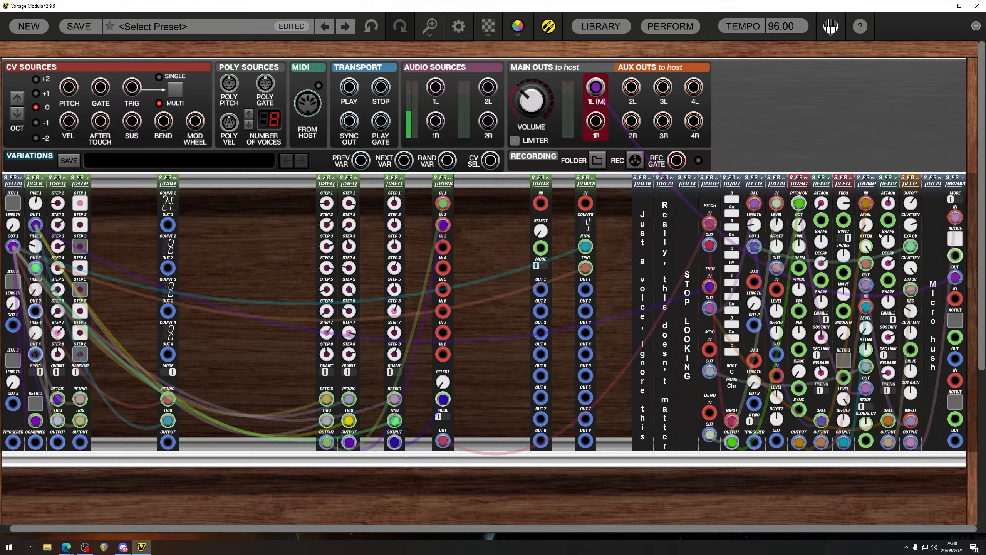
Step: Audition the restarted sequences with the third μSEQ's Step 2 at 0, and mute the voice again
click(955, 240)
click(14, 205)
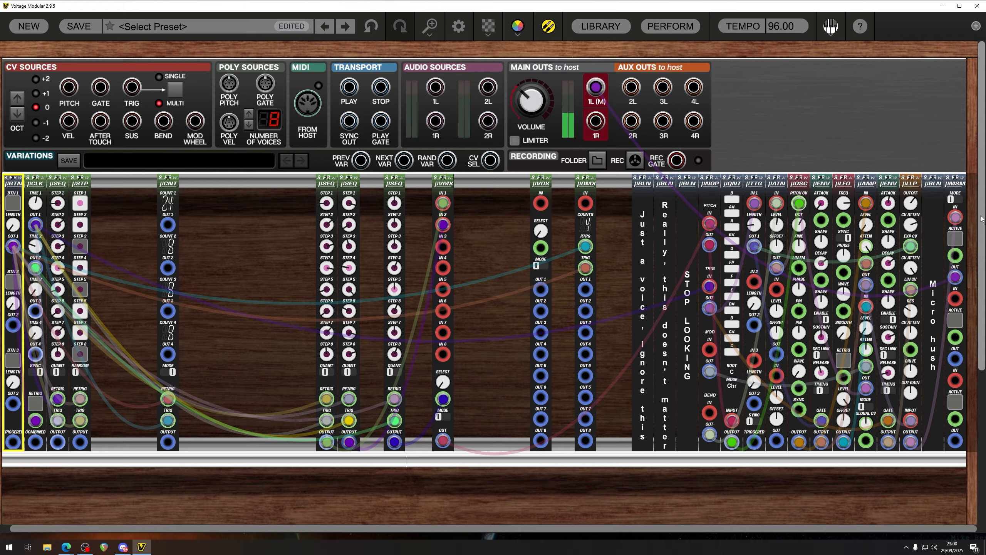
click(953, 236)
click(953, 234)
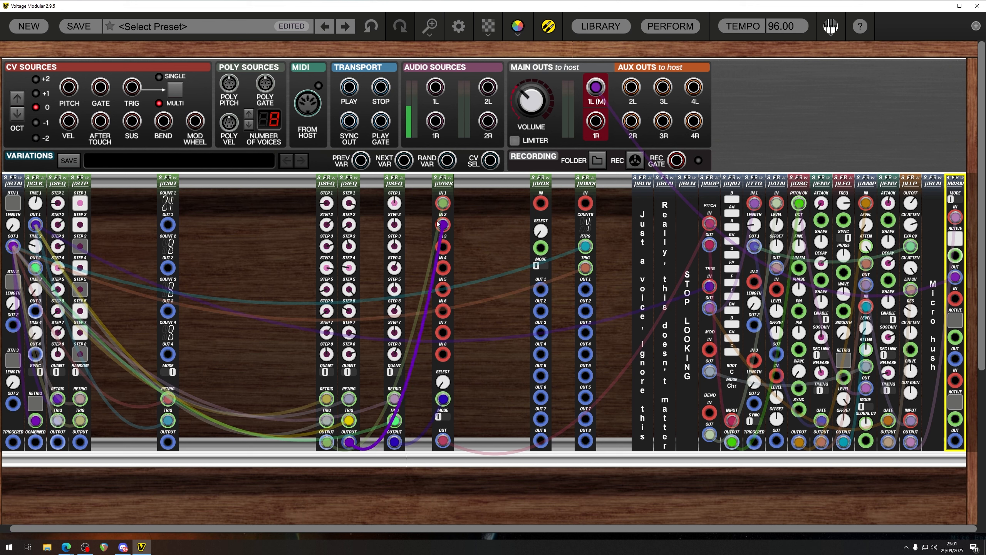
click(487, 280)
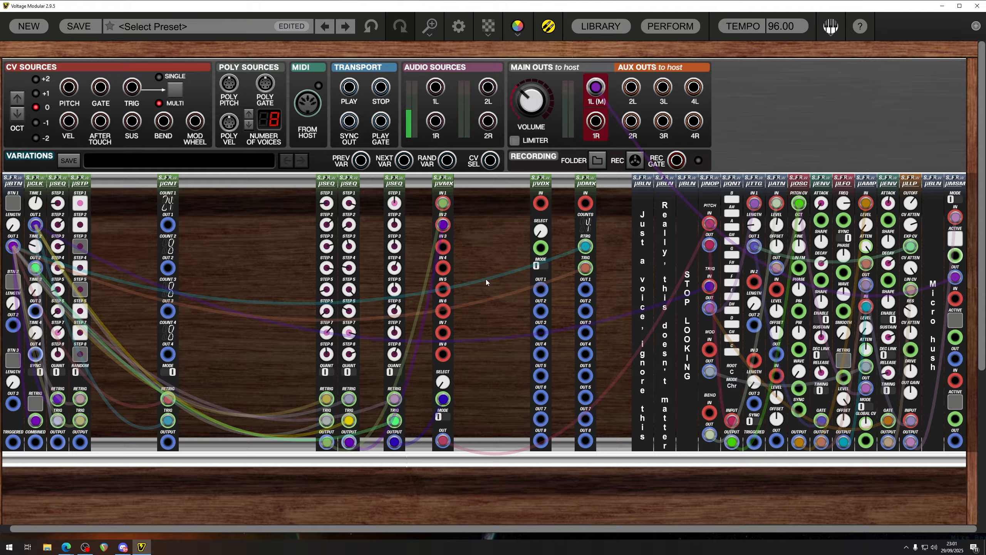
Step: Cycle μVMX's mode switch through its positions and return it to the original one
click(444, 416)
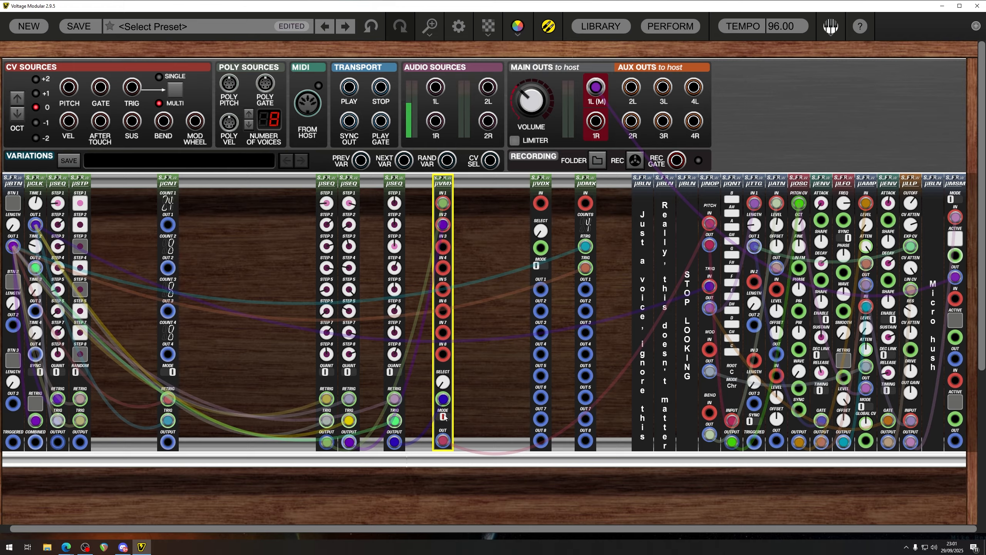
click(446, 416)
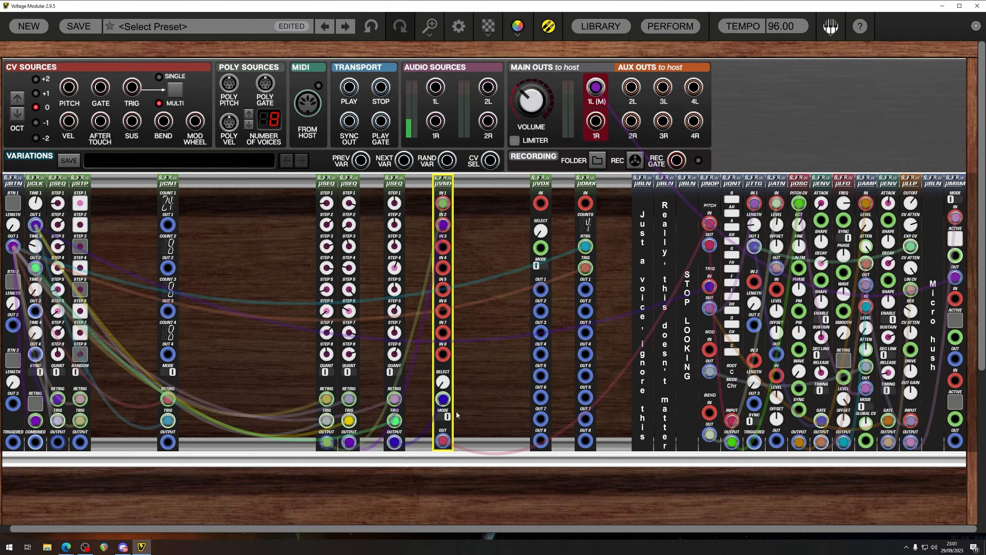
click(443, 416)
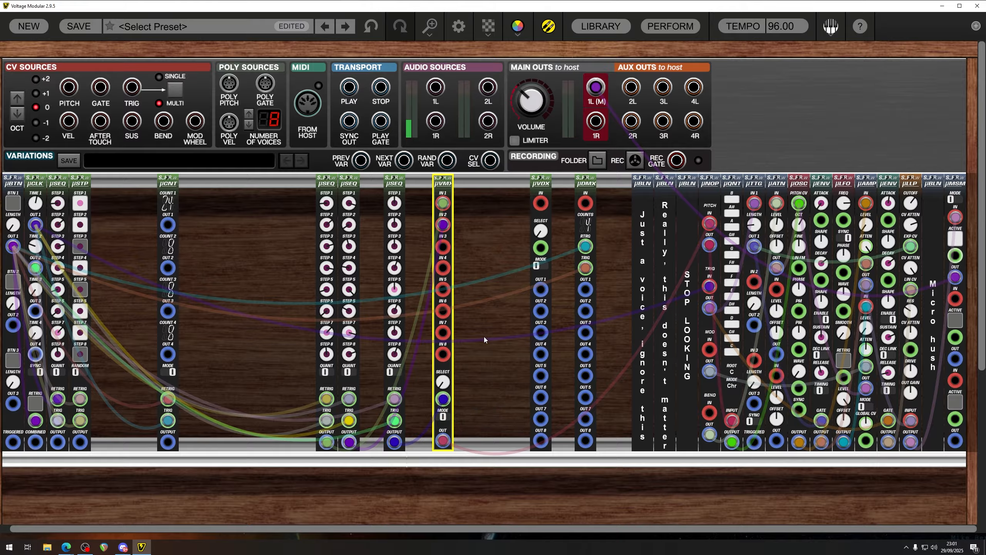
click(443, 416)
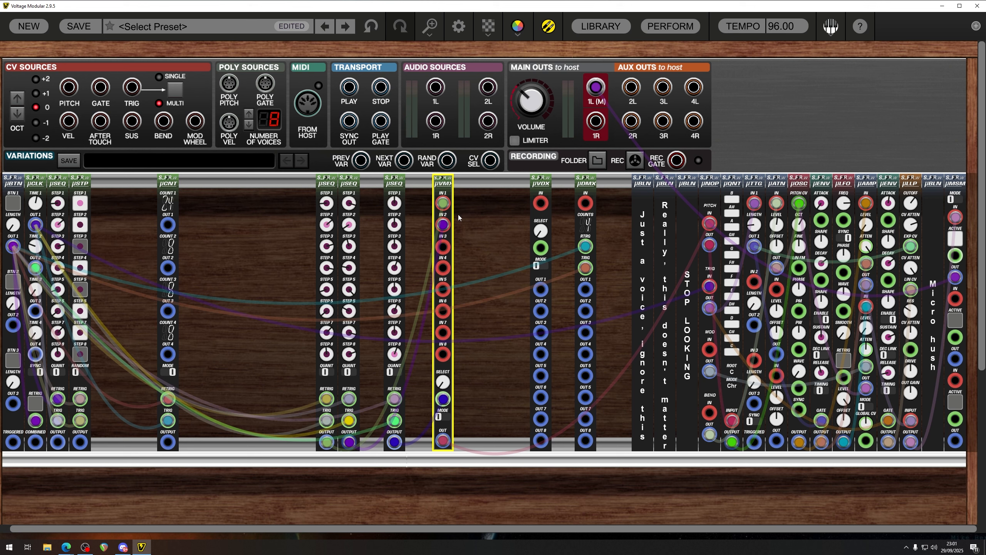
Step: Undo the deletion of μVMX and move the module slightly away from the third μSEQ
key(Delete)
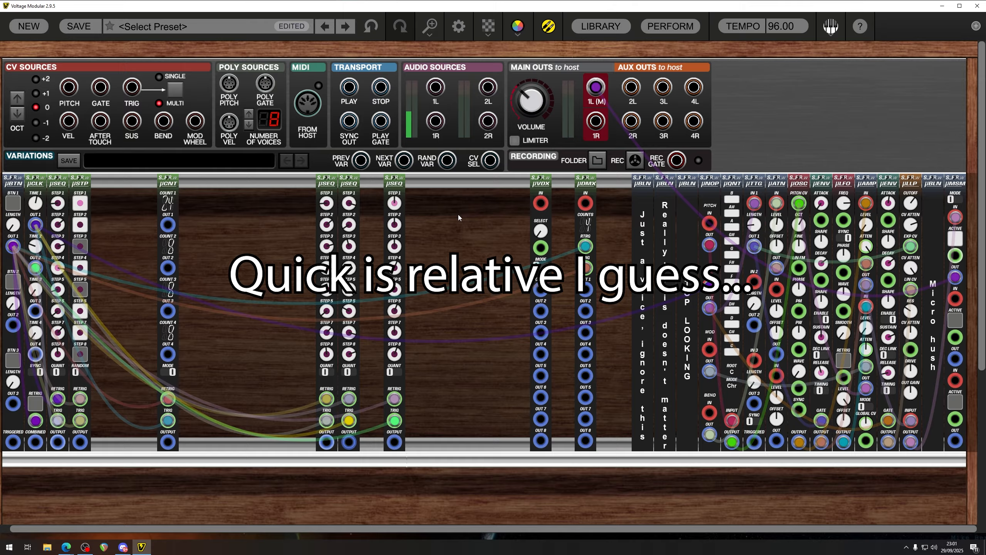
key(ctrl+z)
drag(450, 184, 477, 184)
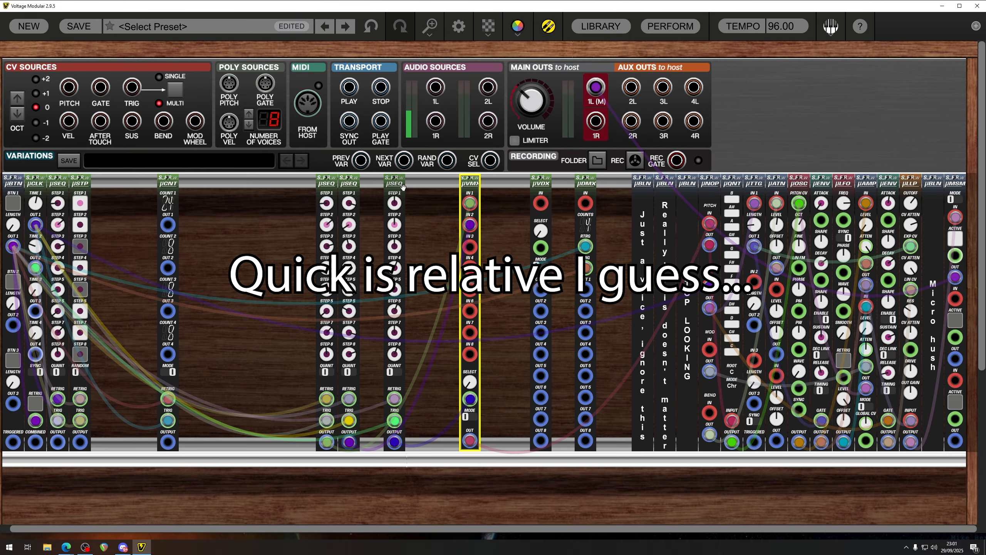
Step: Set Steps 4 and 6 of the third μSEQ to 0
click(403, 236)
double_click(394, 268)
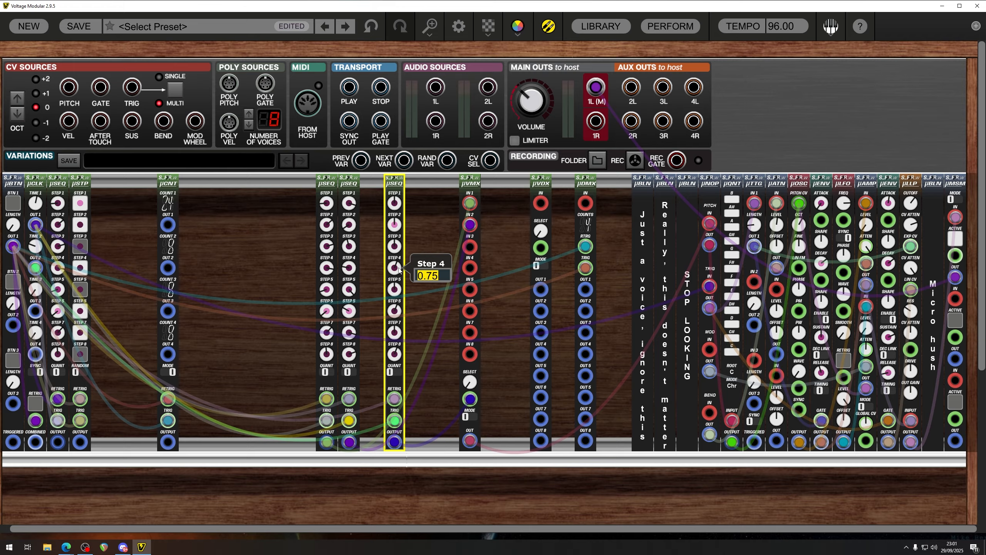
key(BackSpace)
key(BackSpace)
text(0)
key(Return)
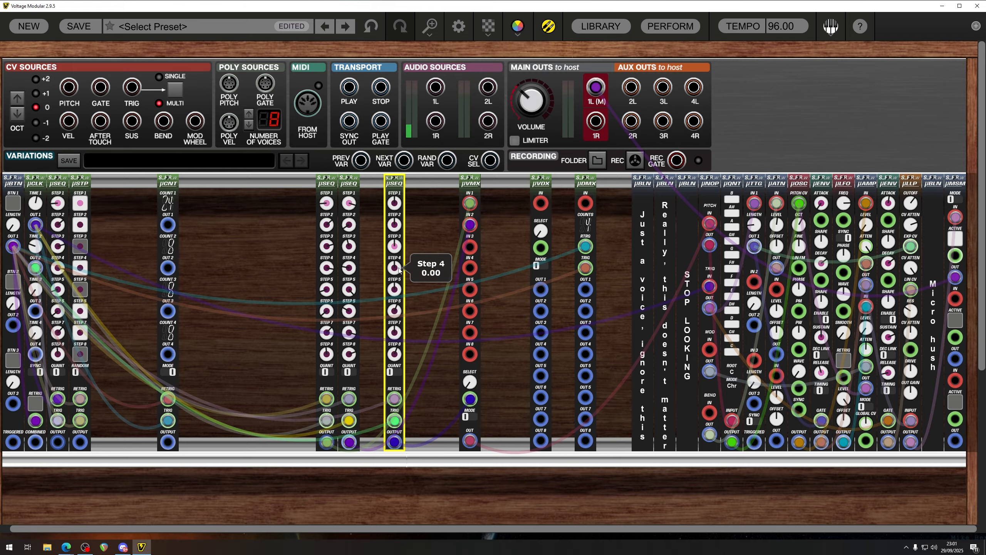
double_click(393, 312)
text(0)
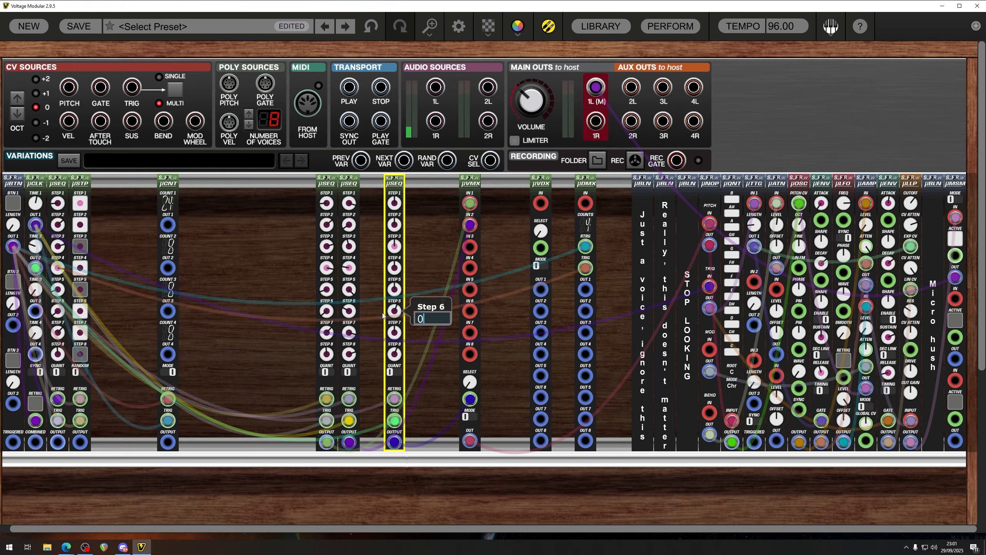
key(Return)
Step: Move the three μSEQs and μVMX together closer to μCNT, and bring μVDX and μDMX nearer to them
drag(473, 184, 223, 186)
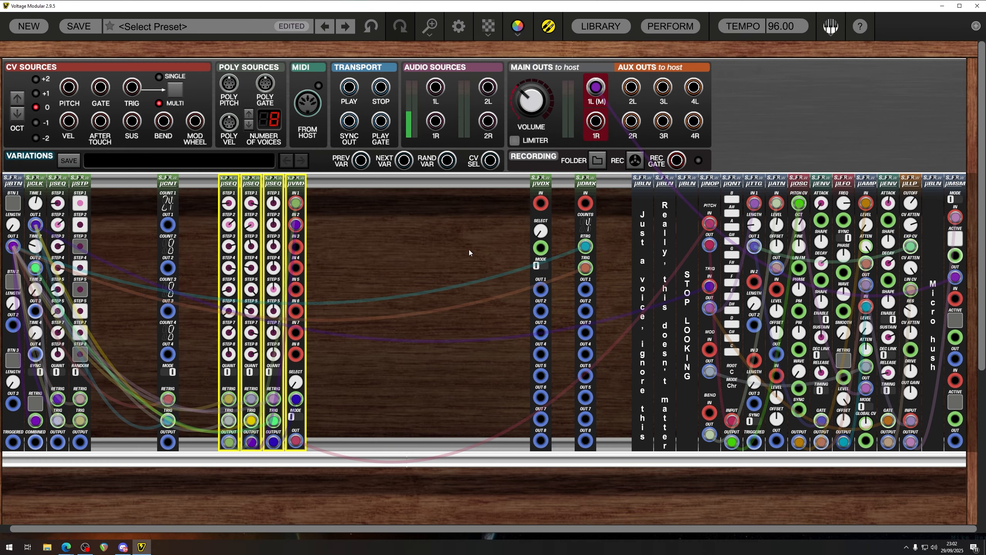
drag(538, 194, 422, 196)
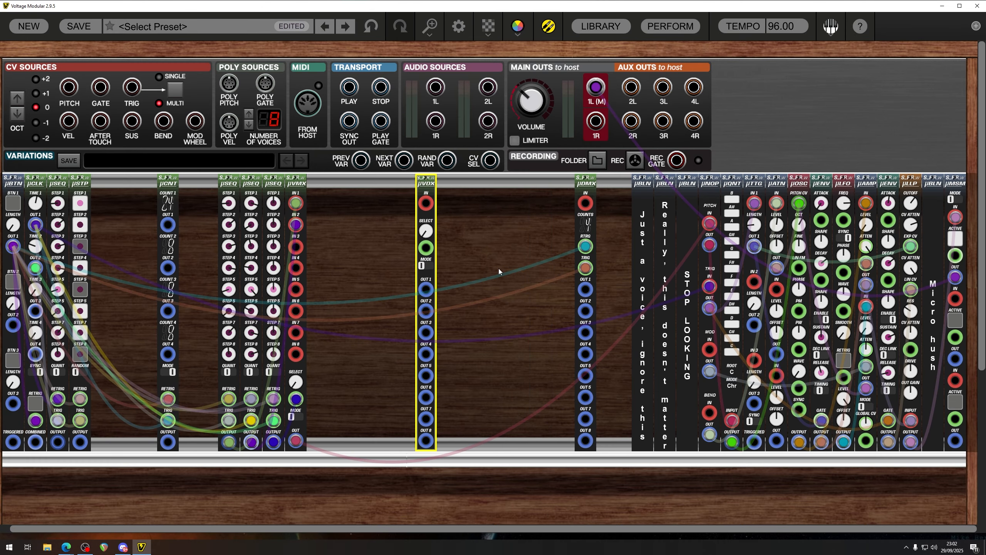
click(511, 228)
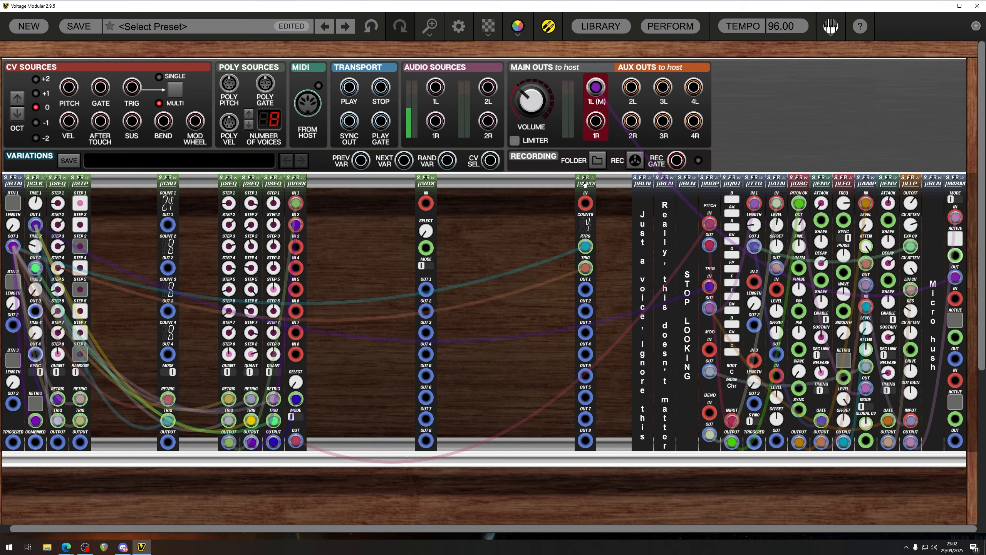
drag(586, 229, 483, 229)
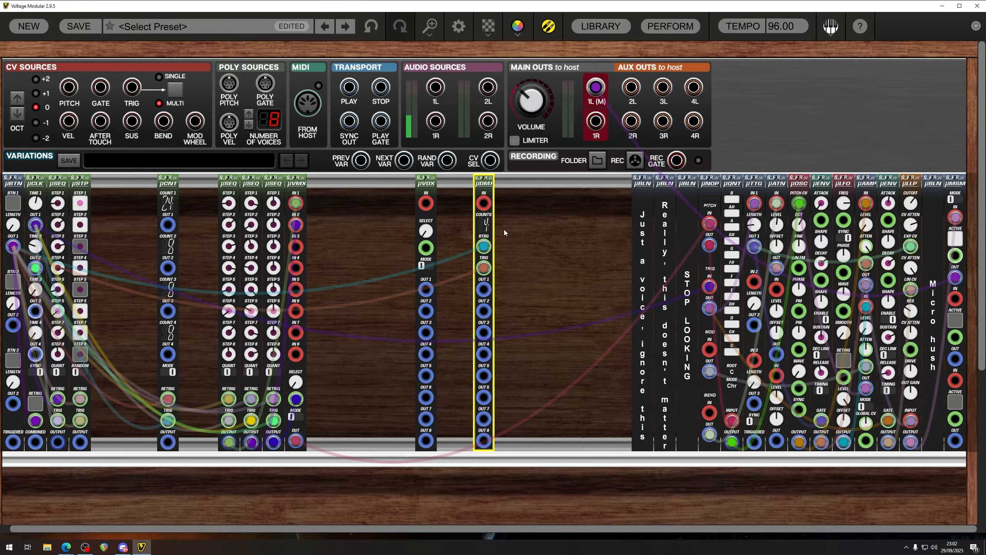
drag(483, 226, 486, 221)
Step: Reroute μVMX's output cable from the voice's pitch input to μDMX's input
click(295, 182)
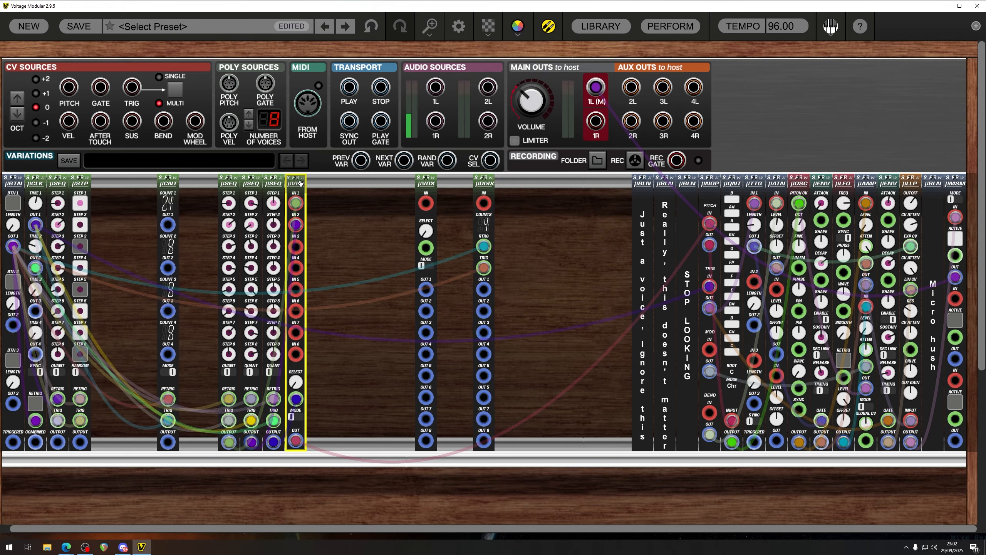
click(279, 181)
click(358, 389)
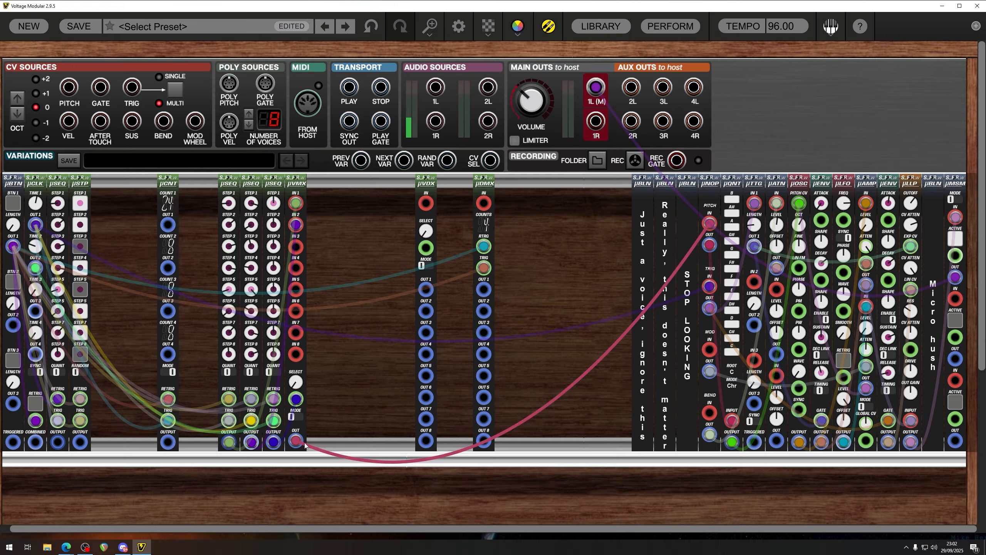
drag(705, 220, 484, 202)
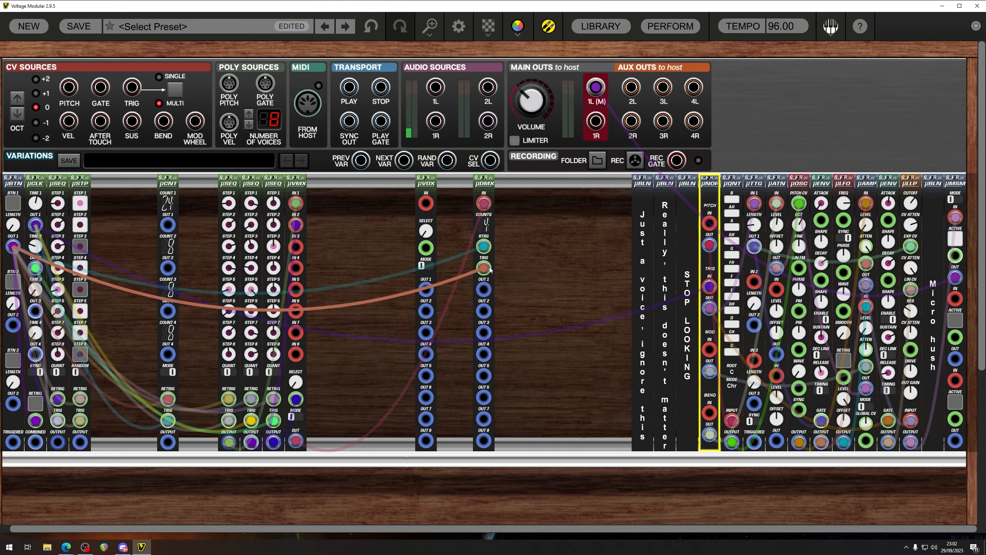
Step: Patch μCLK's Out 1 into μDMX's trigger input in place of the button signal, and raise μDMX's count
drag(485, 268, 34, 232)
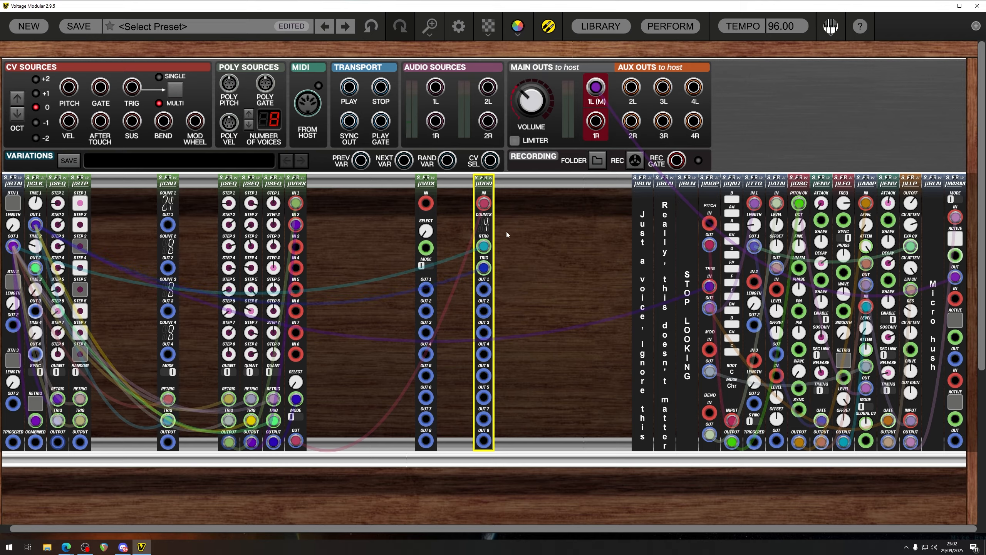
drag(486, 226, 504, 167)
click(545, 254)
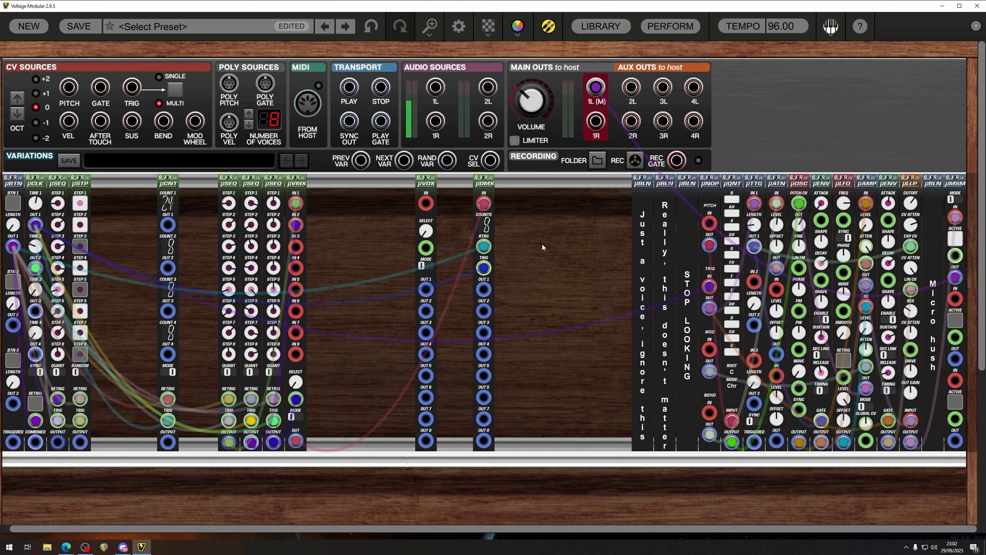
Step: Place two μQNT quantizers beside μDMX, setting the first to root E Ionian and the second to root D Lydian
drag(732, 183, 512, 186)
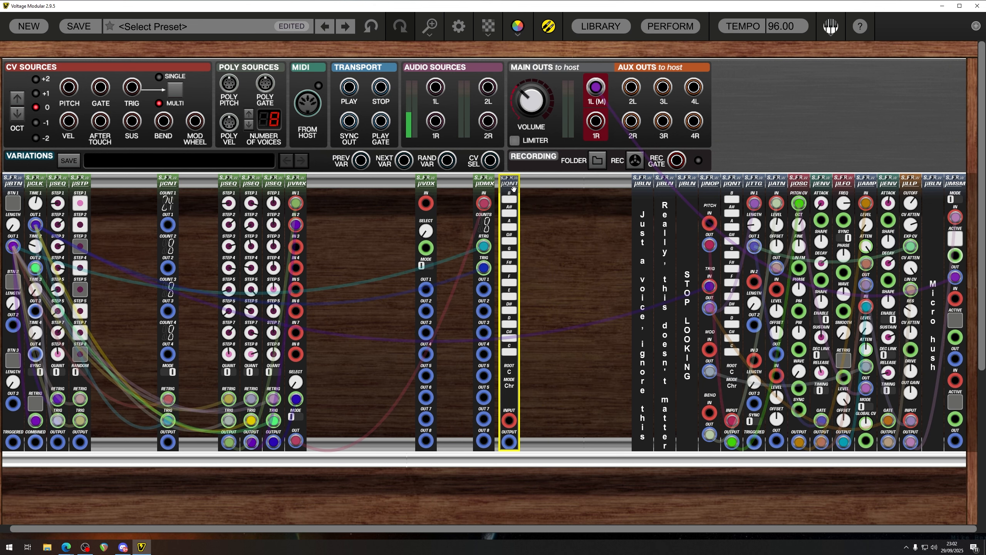
drag(729, 185, 524, 186)
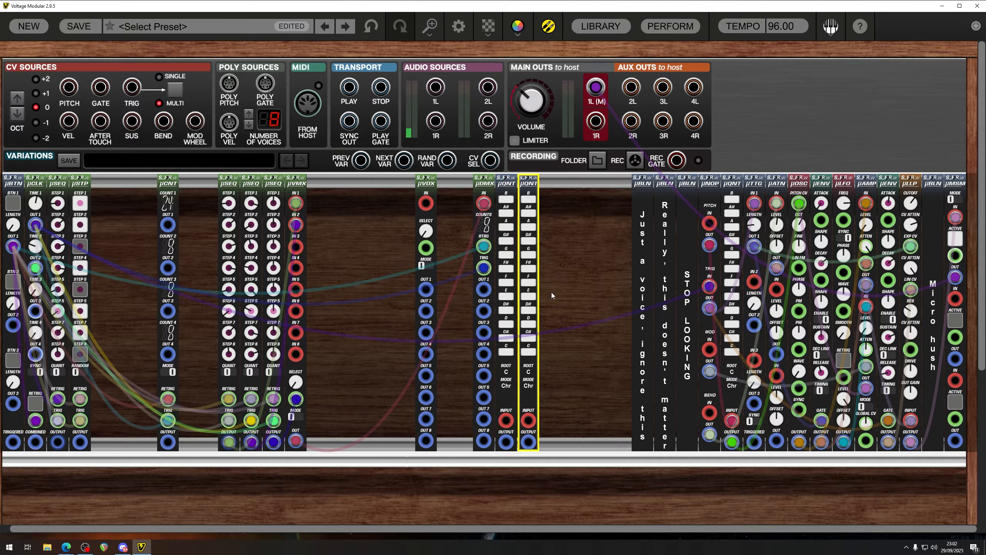
click(597, 334)
drag(508, 374, 543, 332)
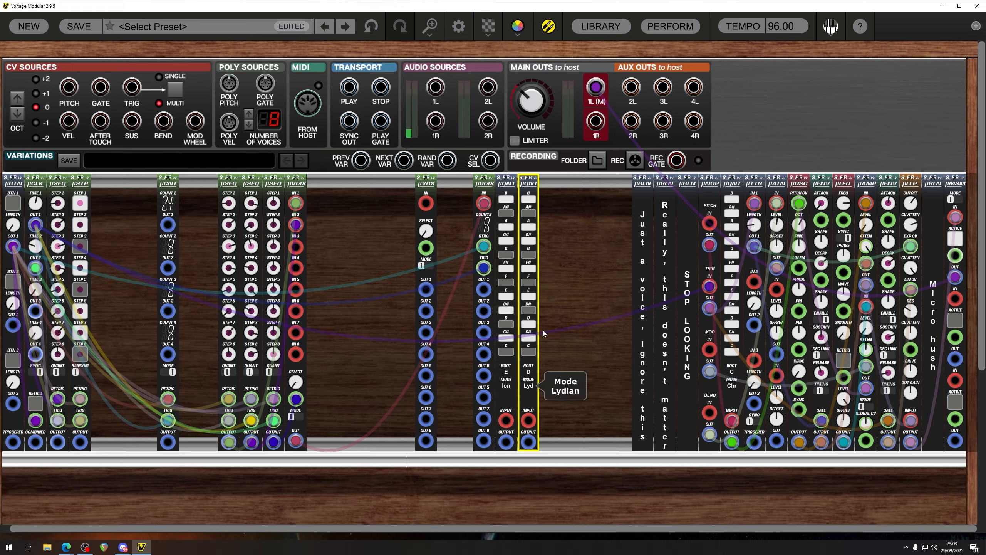
Step: Set the second μQNT's root to F, and patch μDMX's odd outputs into the first μQNT and its even outputs into the second
drag(529, 374, 541, 325)
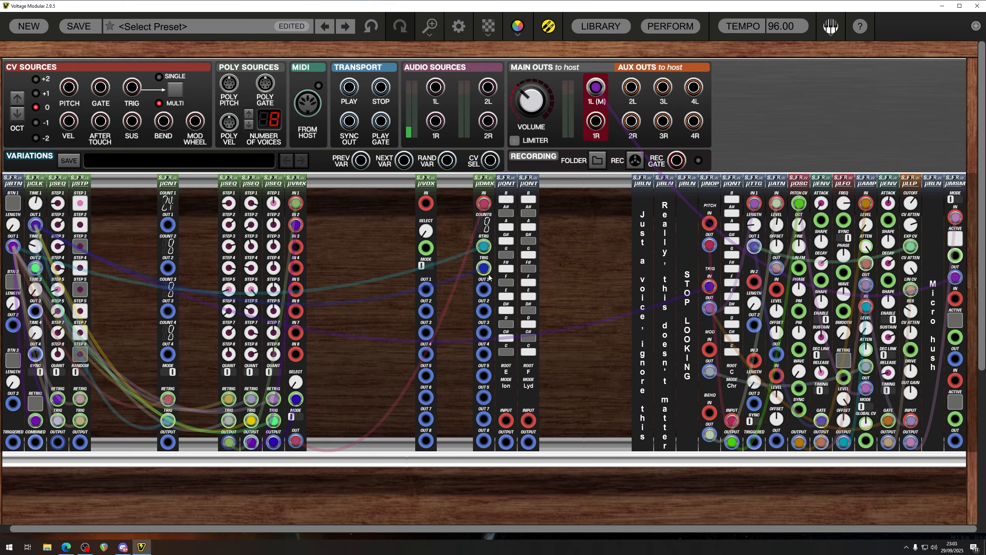
drag(484, 290, 506, 421)
drag(485, 333, 505, 421)
drag(485, 376, 508, 424)
drag(484, 311, 525, 355)
drag(481, 312, 528, 421)
drag(527, 421, 521, 373)
drag(484, 311, 527, 420)
drag(484, 354, 528, 421)
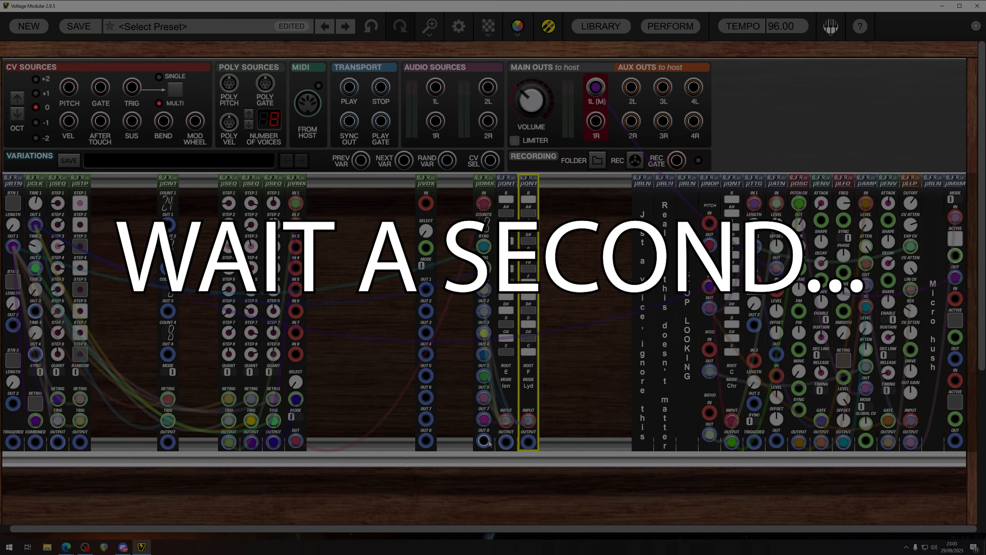
drag(484, 398, 529, 421)
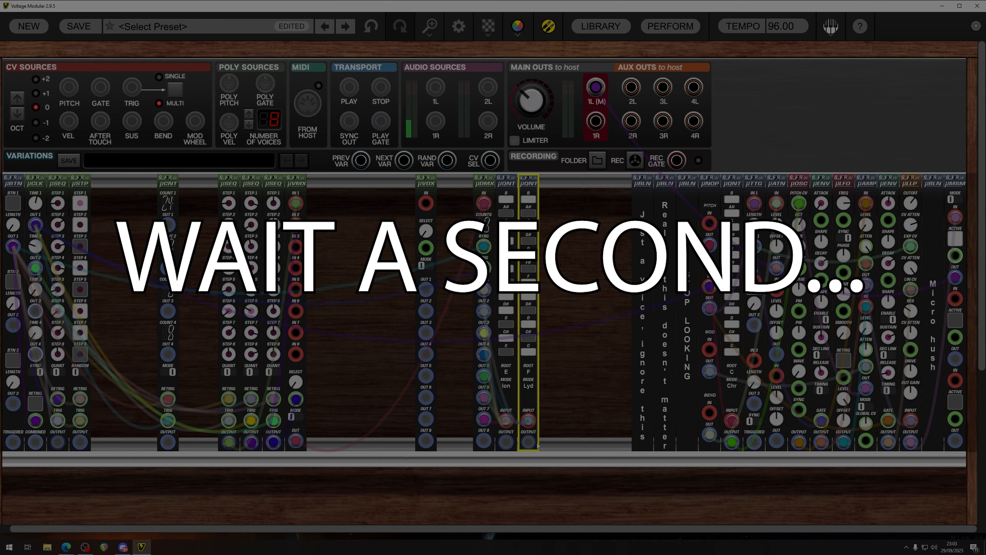
drag(466, 341, 500, 397)
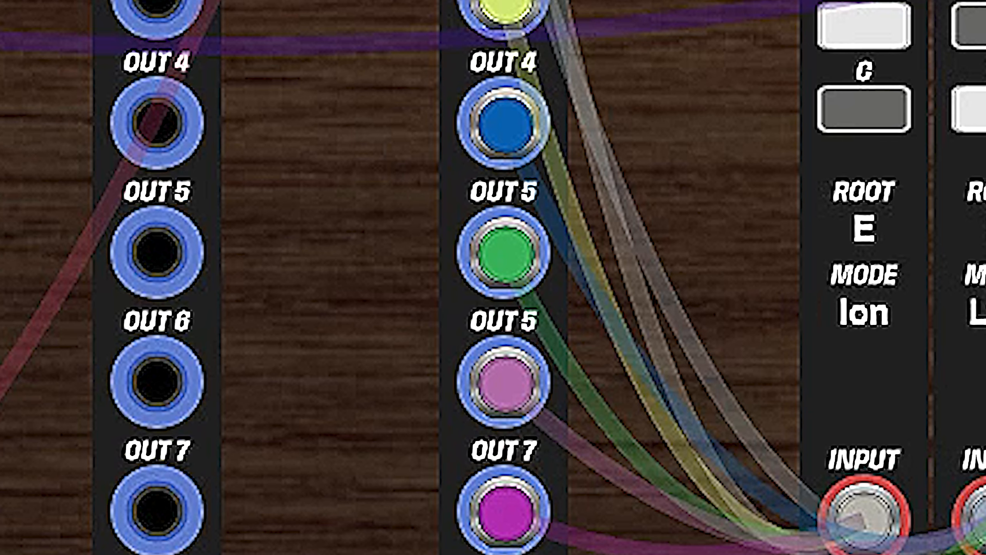
Step: Move the two μQNTs together farther from μDMX and patch both quantizer outputs into the voice's pitch input
mouse_move(550, 205)
mouse_down()
mouse_move(509, 182)
mouse_move(547, 188)
mouse_up()
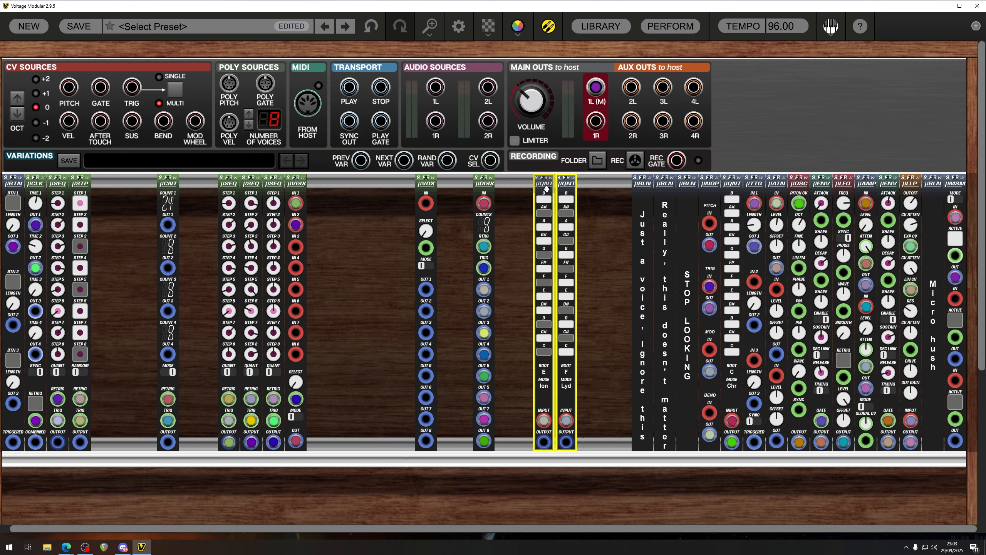
click(543, 443)
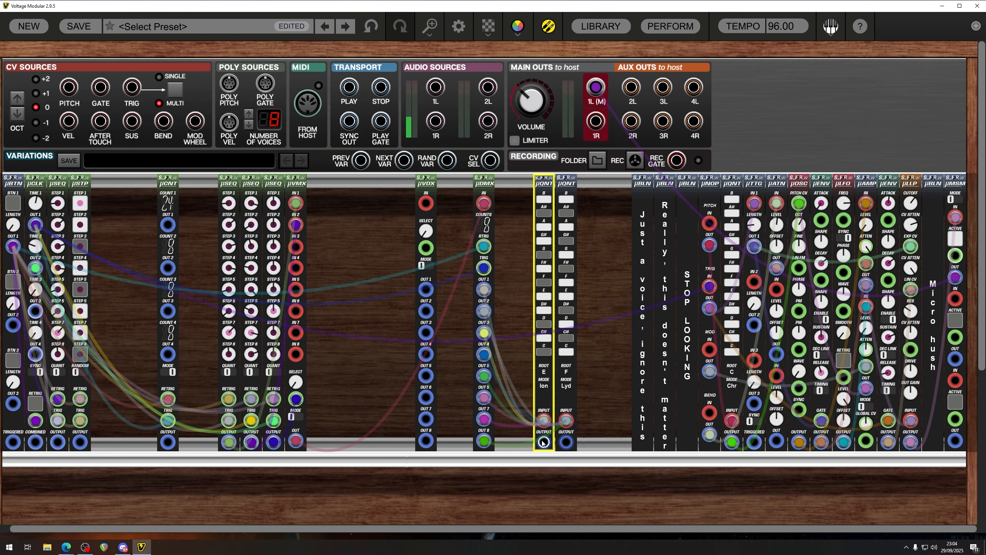
click(601, 351)
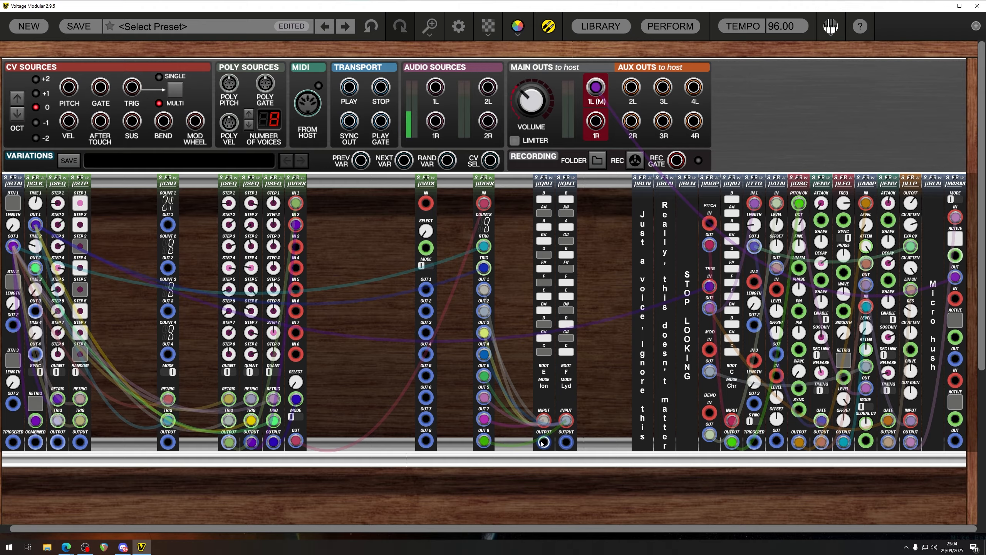
drag(543, 442, 709, 223)
drag(566, 442, 709, 223)
click(632, 261)
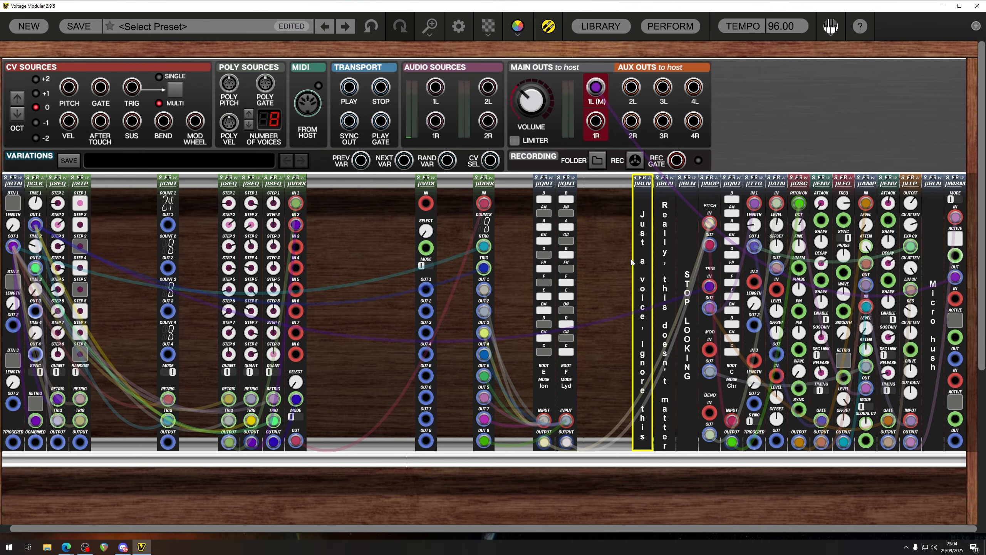
click(600, 262)
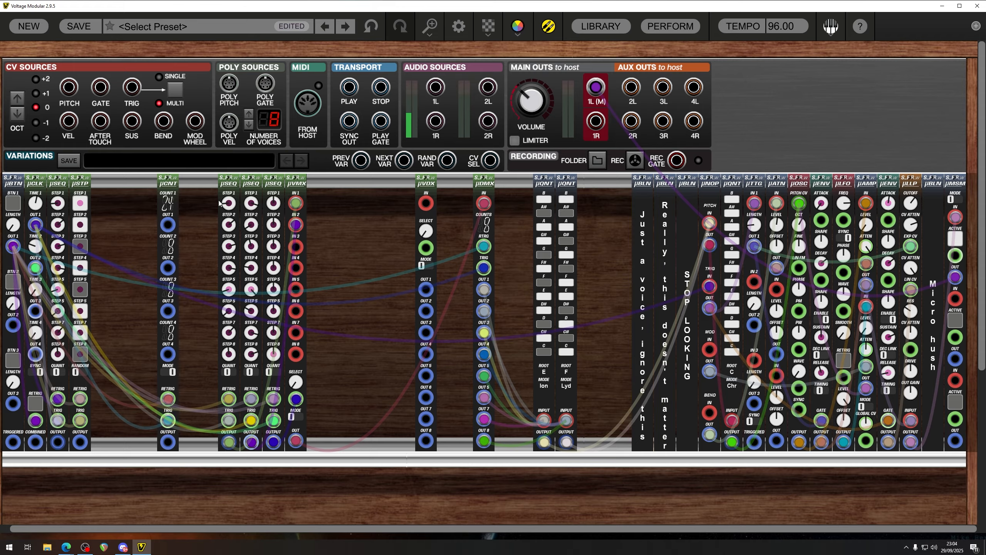
click(228, 182)
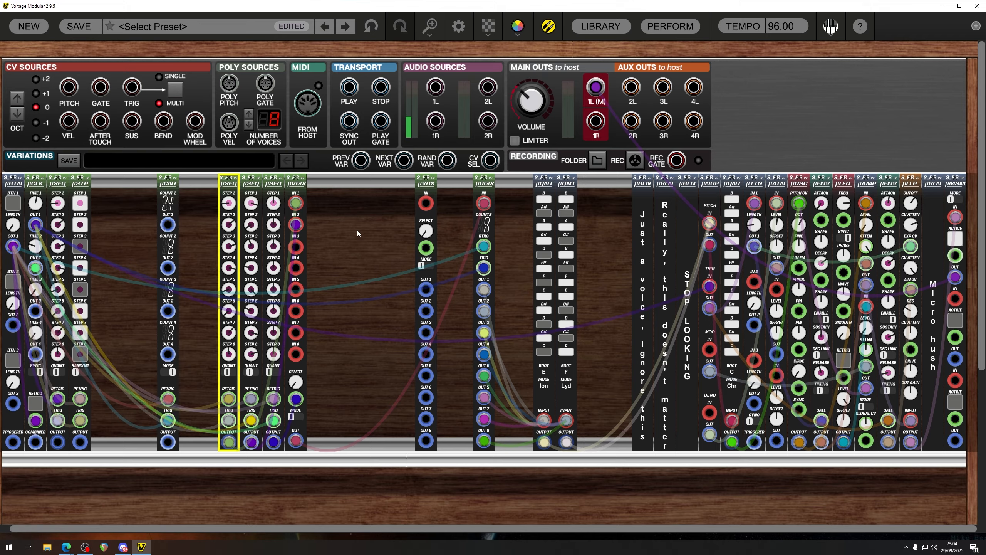
click(354, 230)
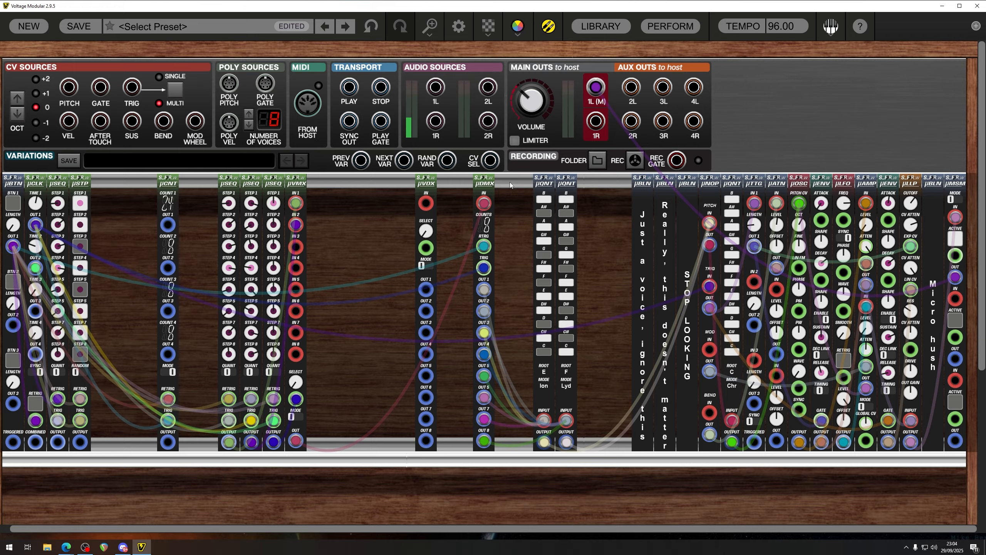
click(543, 181)
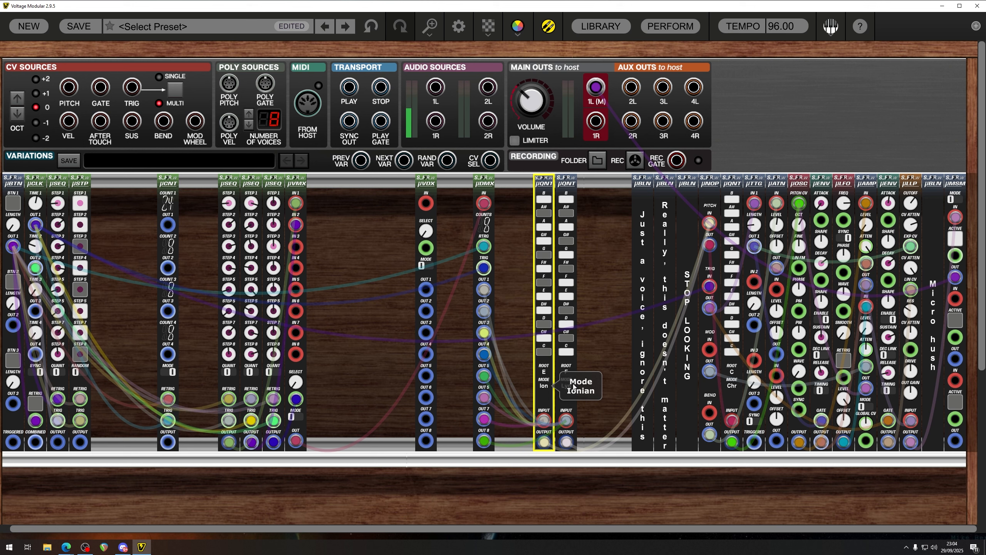
click(598, 330)
click(564, 186)
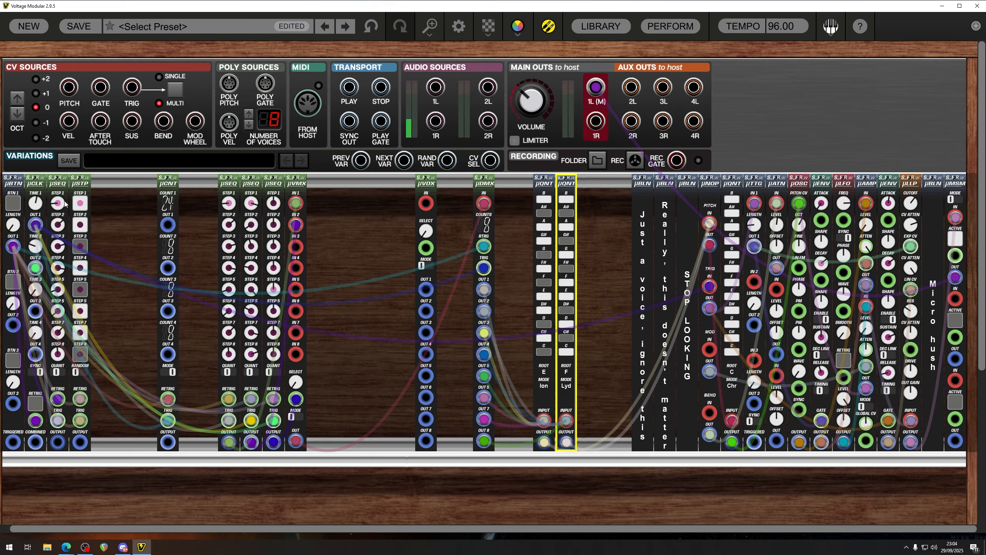
Step: Trigger the patch from μBTN's first button with the voice unmuted, listen to the alternating quantizers, and mute the voice again
click(19, 209)
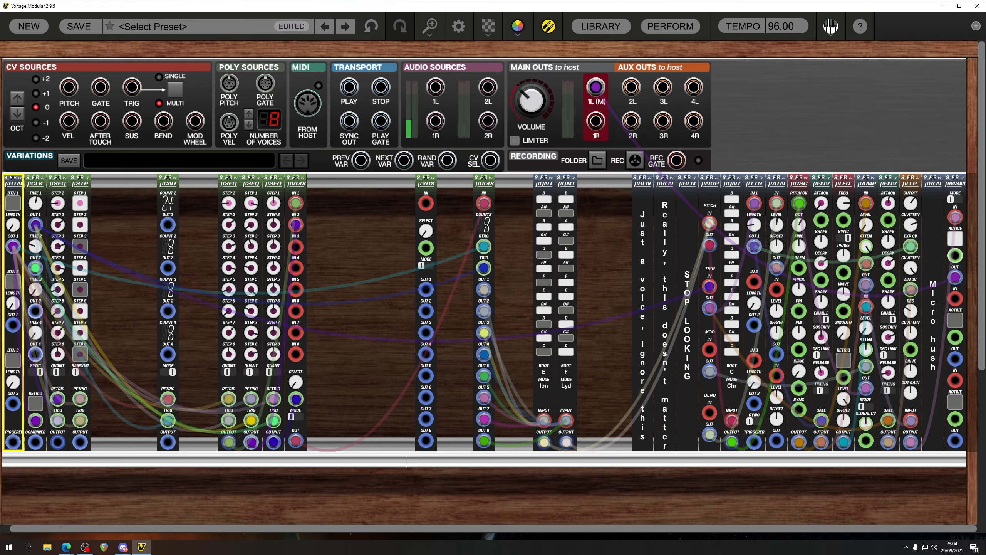
click(963, 248)
click(15, 205)
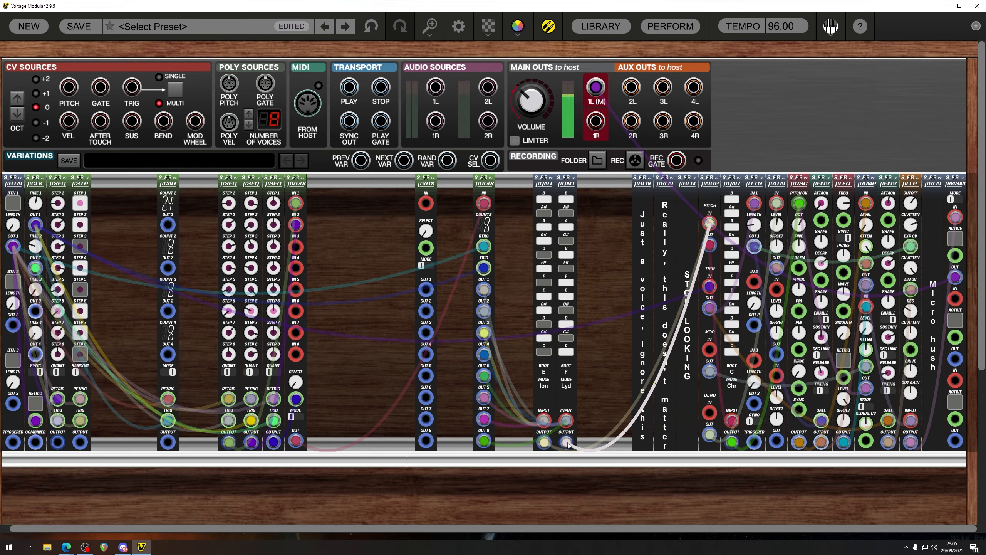
drag(567, 449, 545, 448)
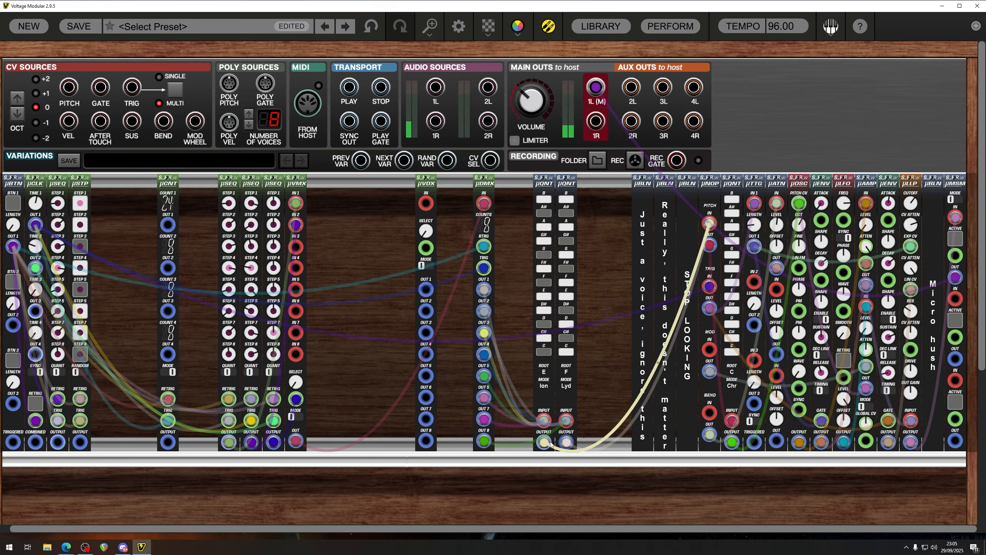
drag(543, 447, 566, 446)
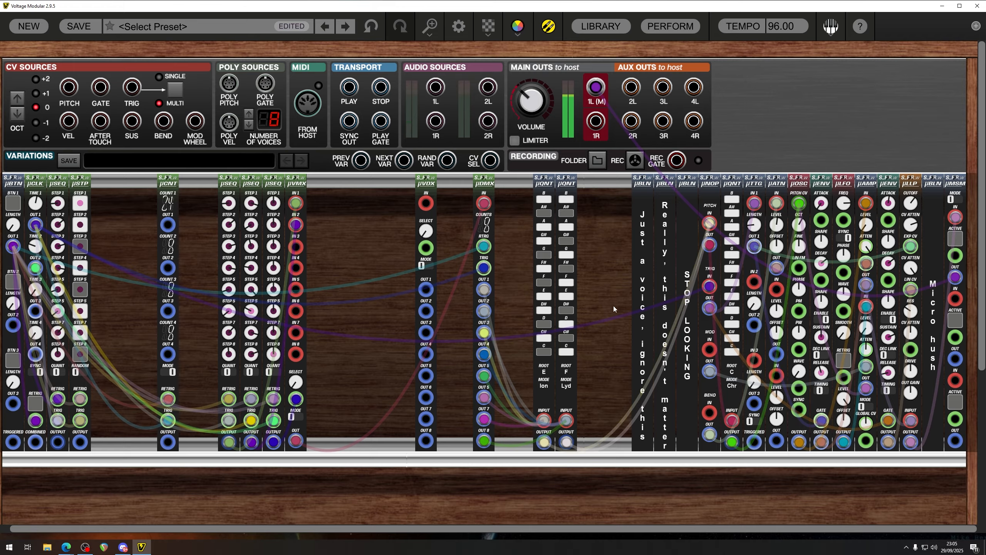
click(955, 238)
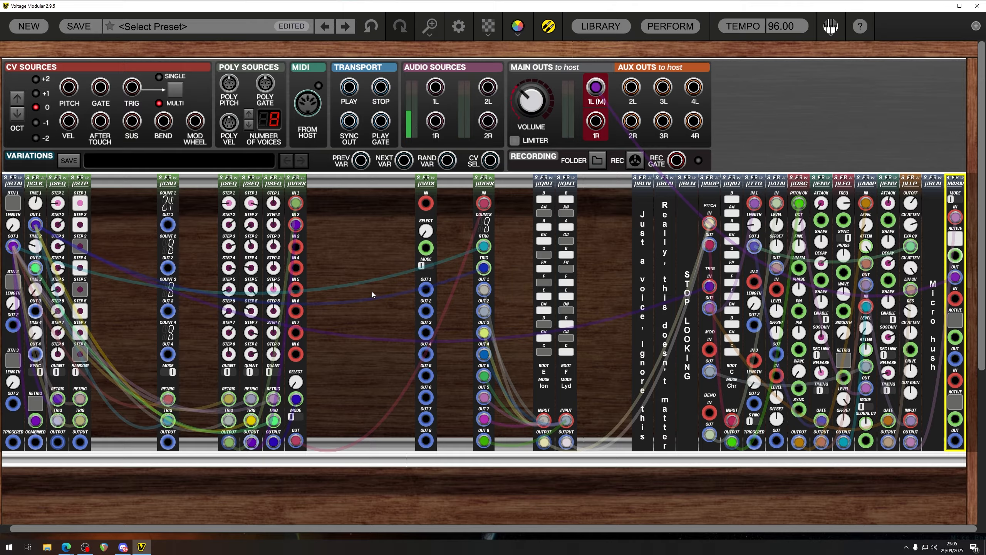
click(426, 266)
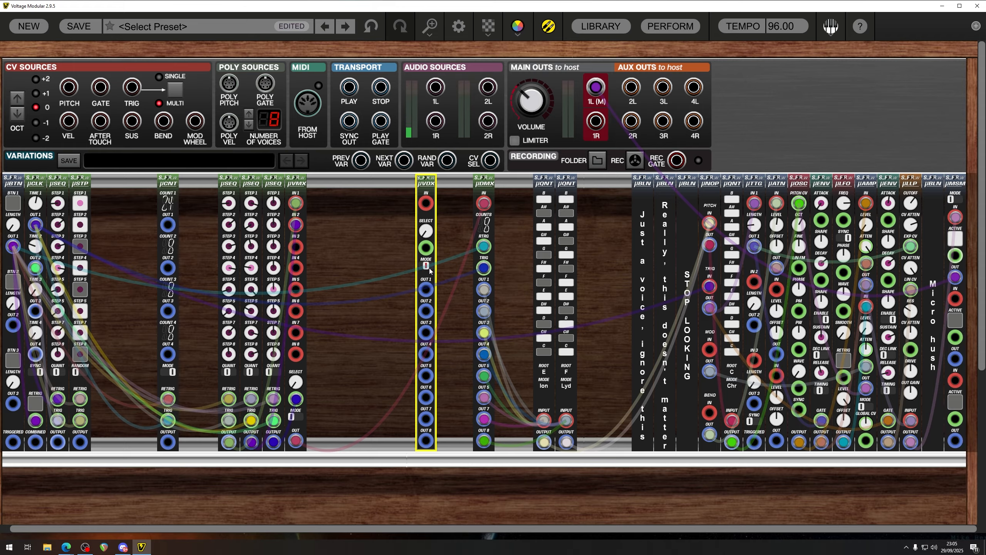
click(429, 266)
click(428, 263)
Step: Gather the three μSEQs, μVMX, μVDX and μDMX into one adjoining group close to the two μQNTs
drag(210, 206, 358, 181)
click(333, 228)
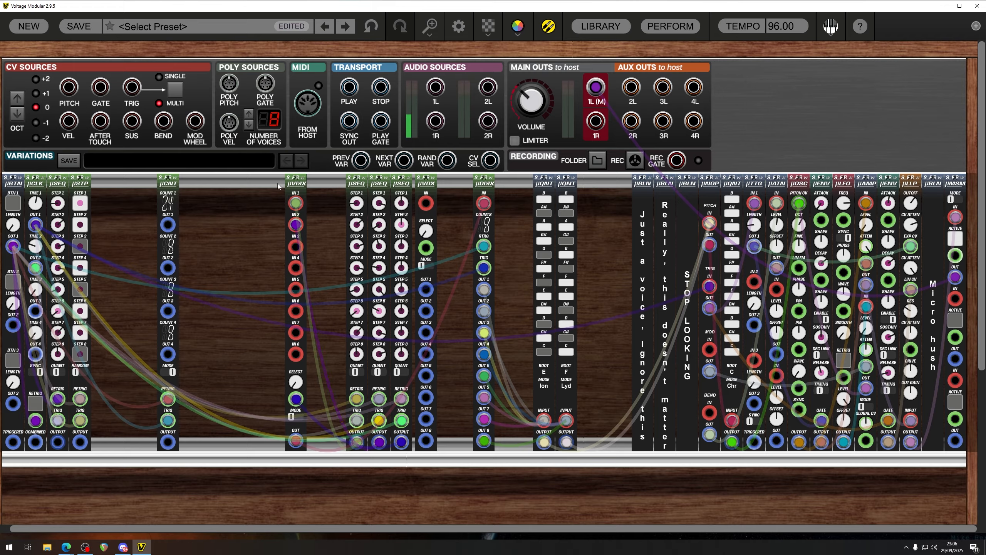
drag(295, 180, 418, 193)
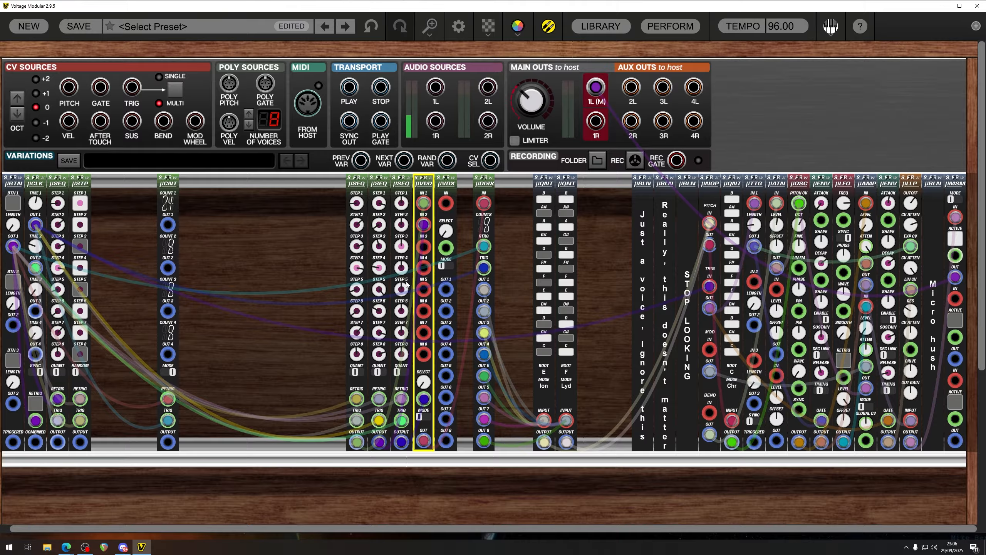
click(410, 211)
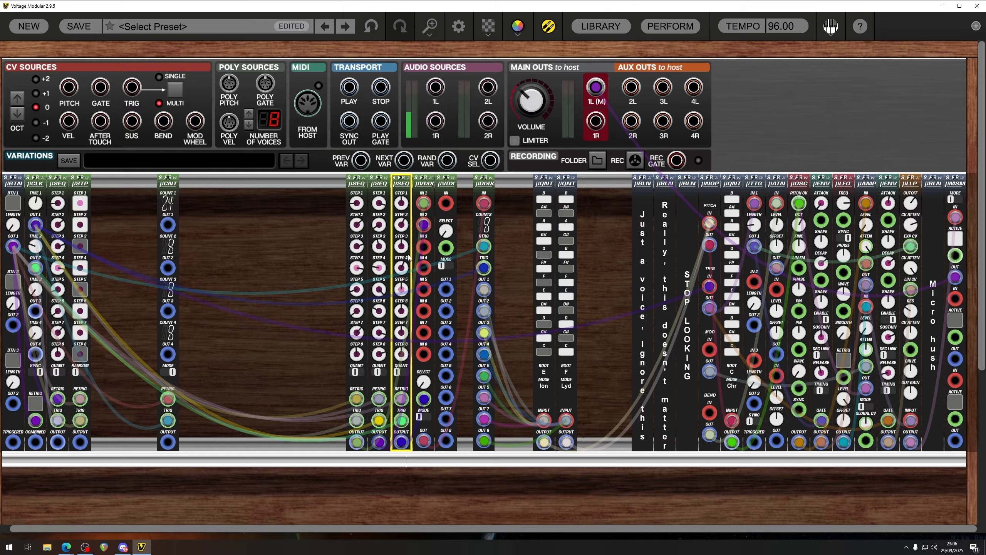
mouse_move(410, 289)
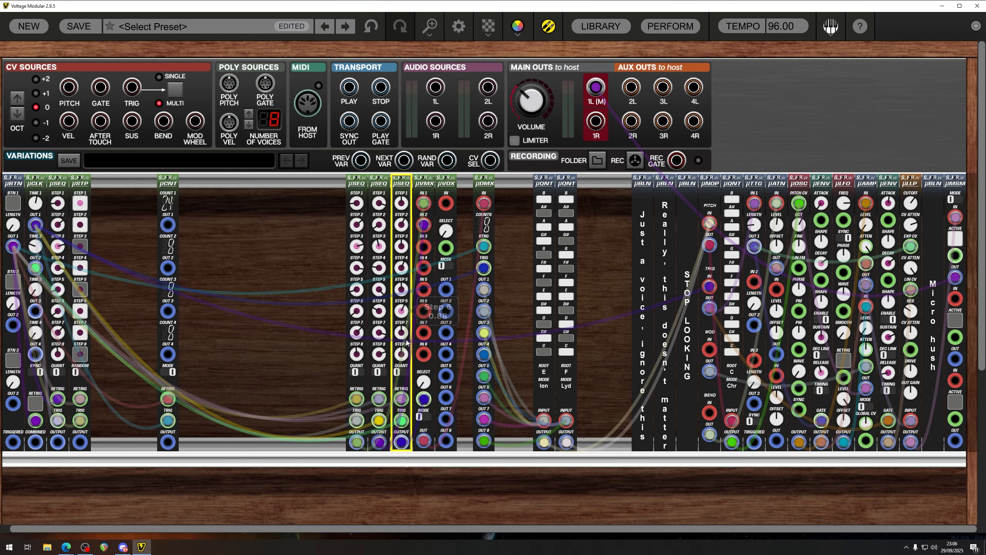
mouse_move(405, 354)
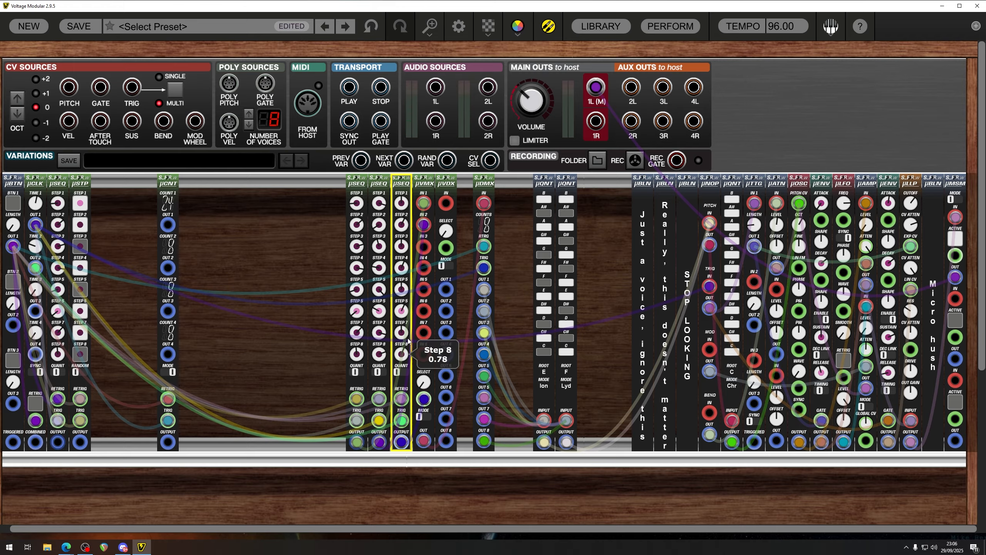
click(336, 321)
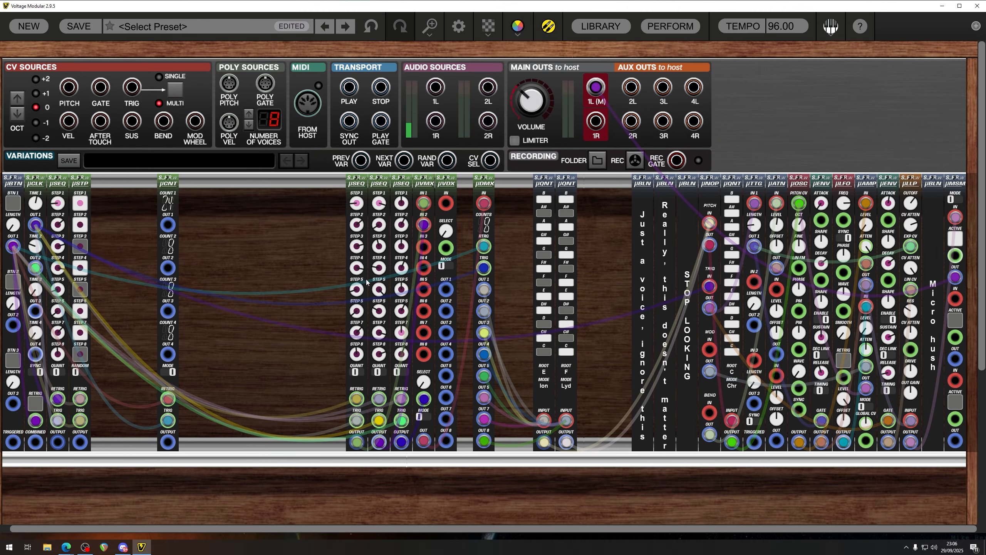
key(ctrl+z)
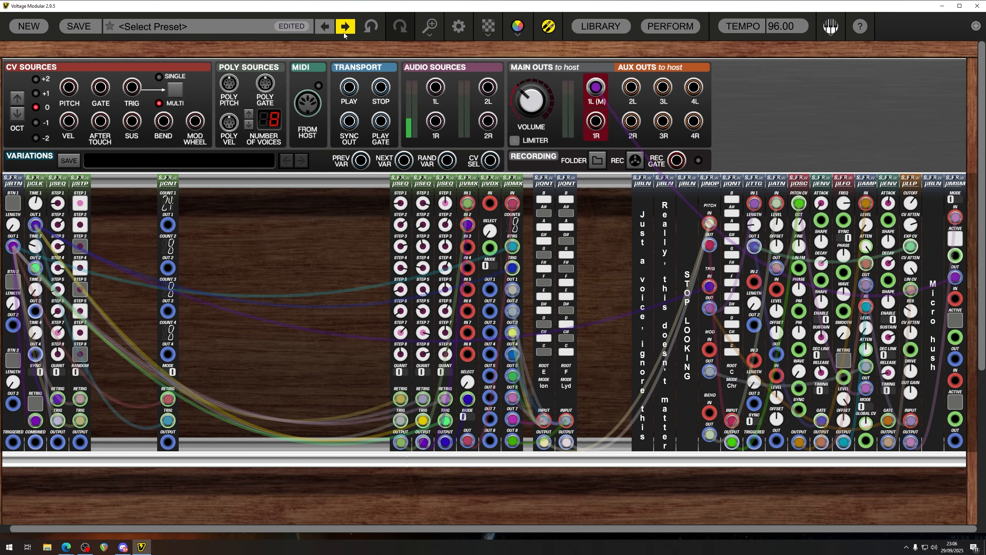
Step: Search the module library for "micro multi" and place a Micro Multiplexer in the empty rack space between μCNT and the three μSEQs
click(583, 32)
click(76, 82)
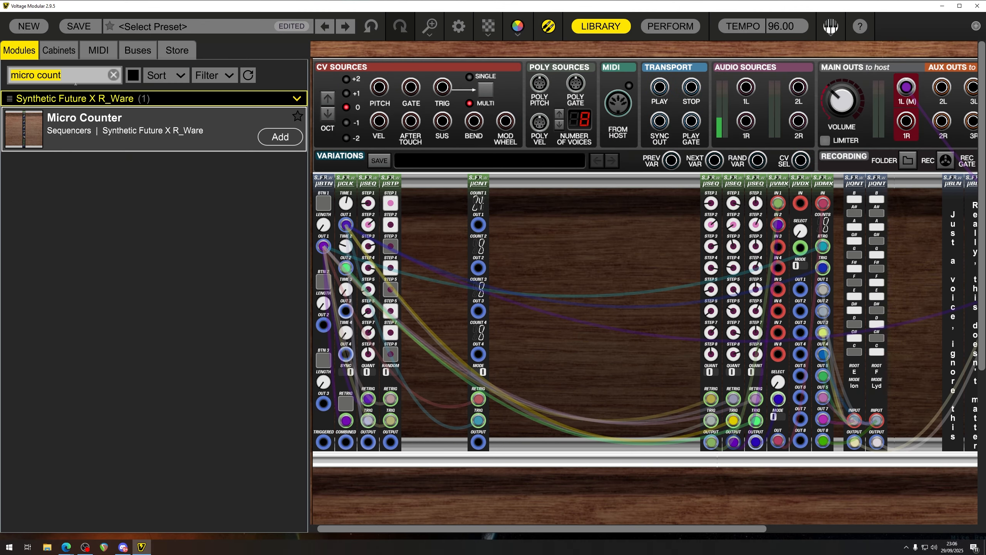
key(BackSpace)
key(BackSpace)
key(BackSpace)
key(BackSpace)
key(BackSpace)
text(multi)
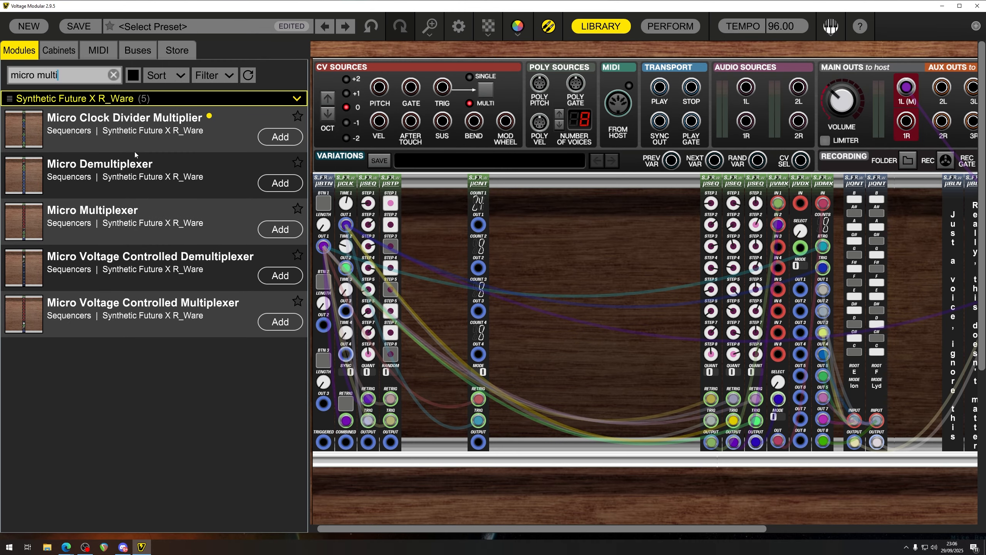
drag(93, 212, 630, 190)
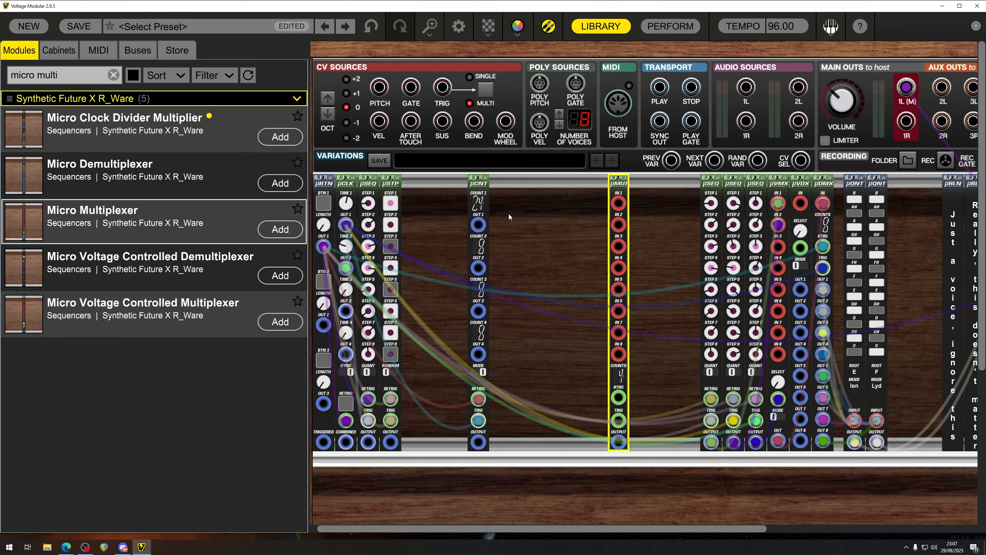
Step: Search the library for "micro seq", place a Micro Euclidean Sequencer between μCNT and μMUX with a duplicate beside it, and close the library
click(8, 56)
key(End)
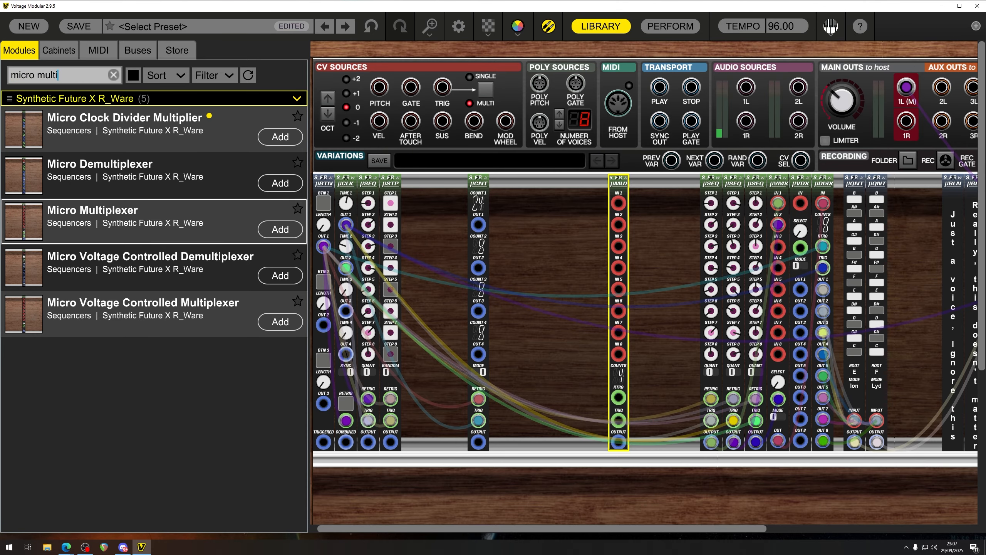
key(BackSpace)
key(BackSpace)
key(BackSpace)
key(BackSpace)
key(BackSpace)
key(BackSpace)
text(seq)
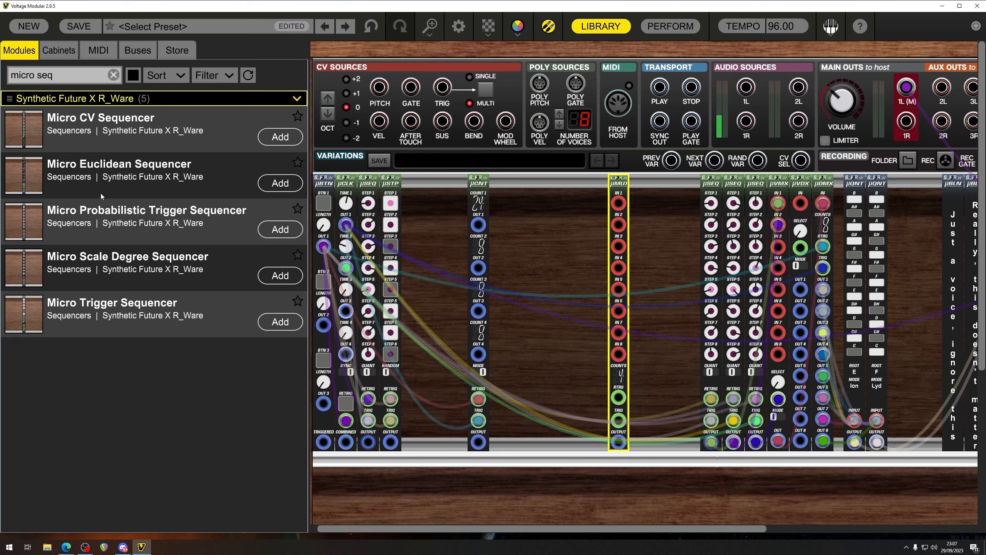
drag(90, 167, 562, 191)
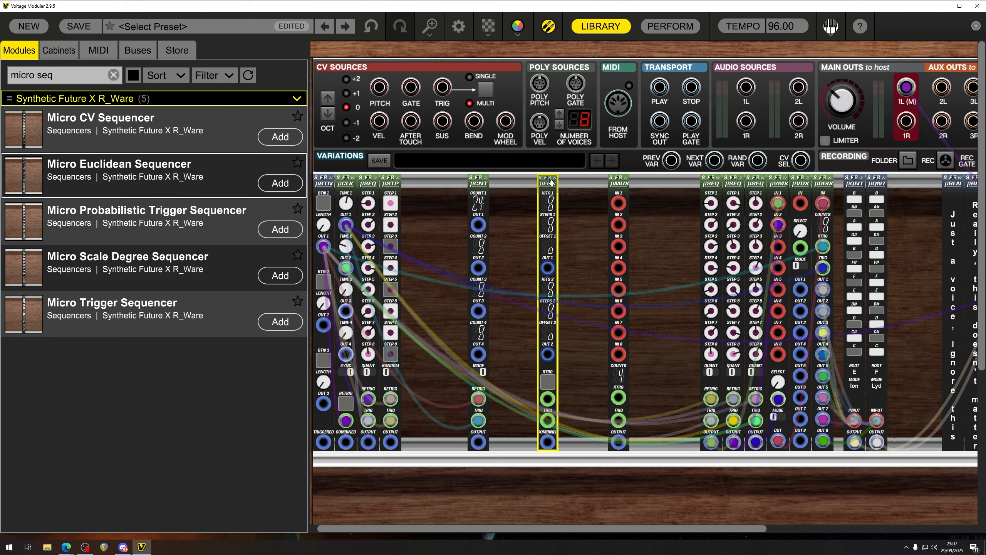
key(ctrl+d)
click(24, 74)
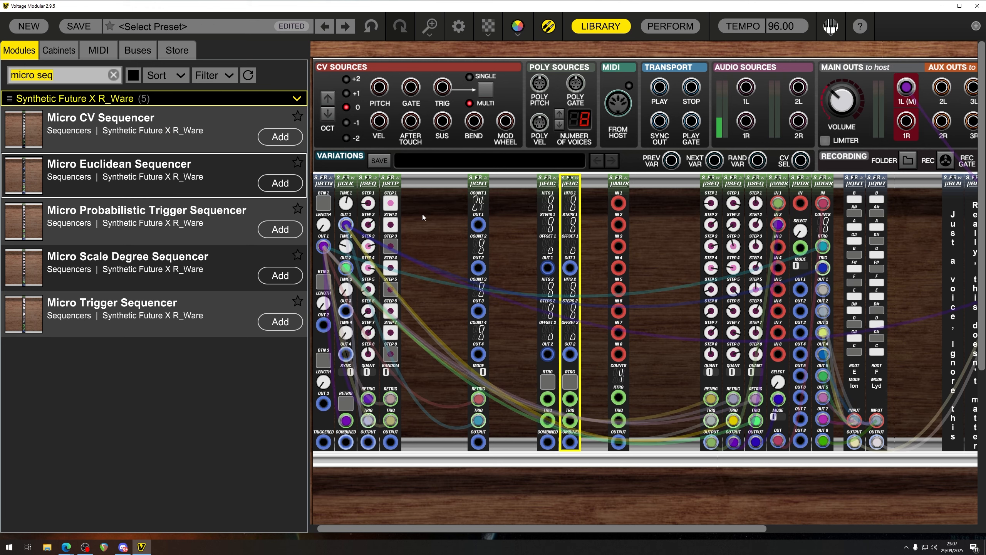
click(607, 27)
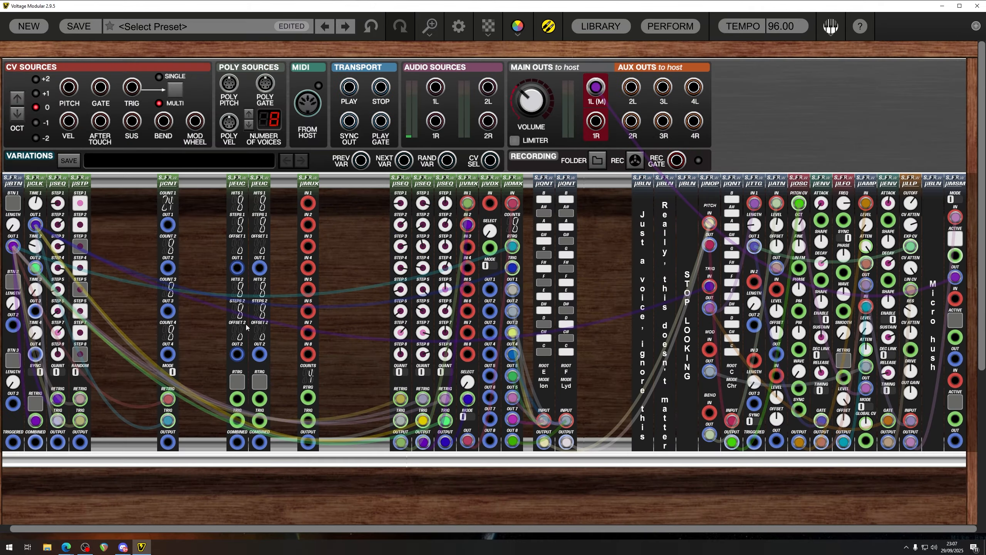
Step: Patch μBTN's first output to both μEUCs' retrigger inputs and μCLK's first output to both of their trigger inputs
drag(238, 401, 13, 246)
drag(259, 401, 13, 247)
drag(238, 421, 36, 225)
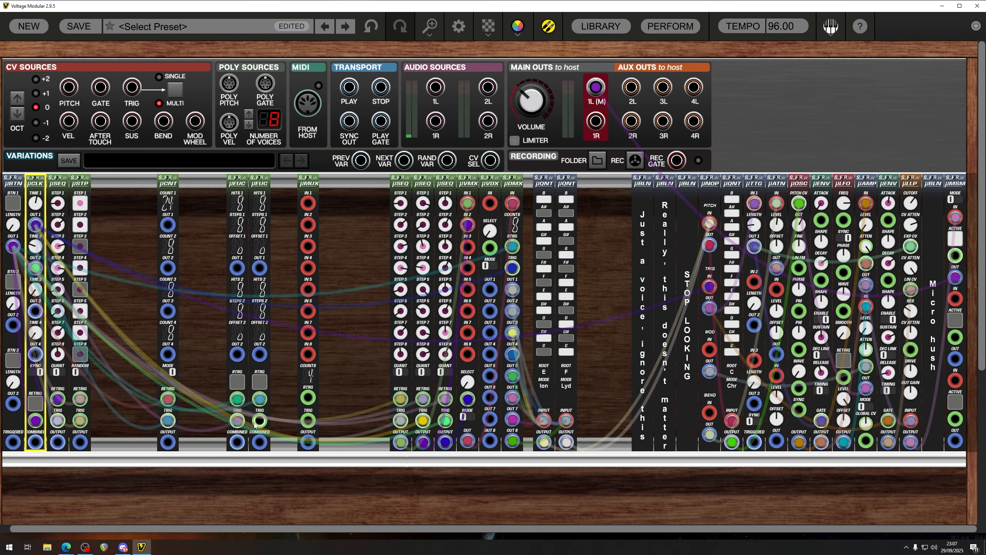
drag(259, 420, 36, 225)
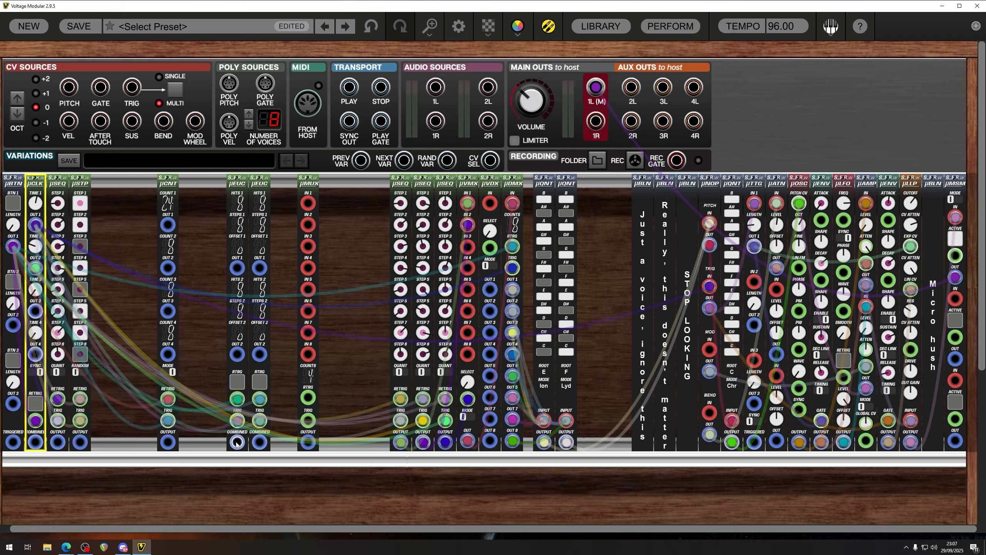
Step: Patch the two outputs of each μEUC in order to μMUX inputs 1 to 4, and repeat the same order into inputs 5 to 8
drag(237, 268, 308, 202)
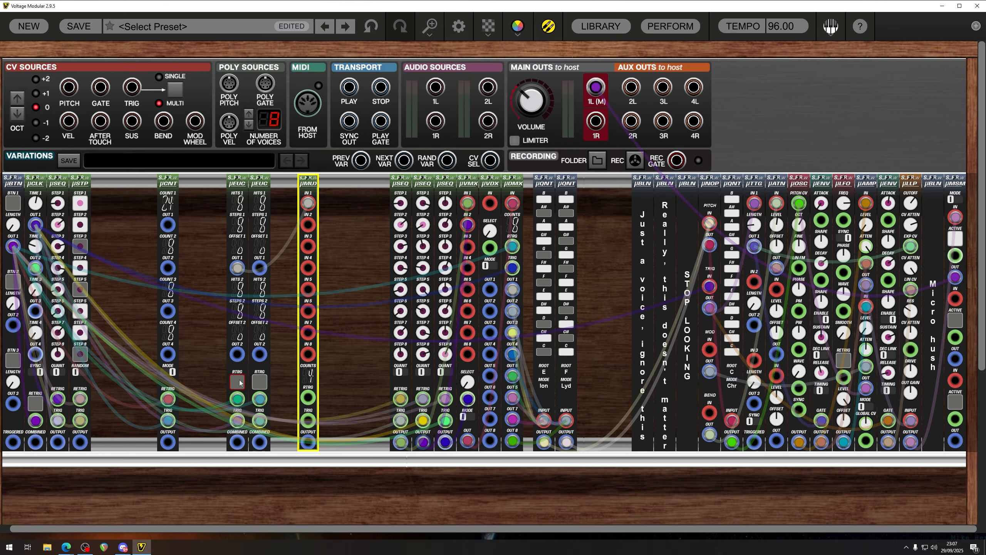
drag(237, 354, 308, 225)
drag(259, 268, 307, 246)
drag(260, 354, 309, 270)
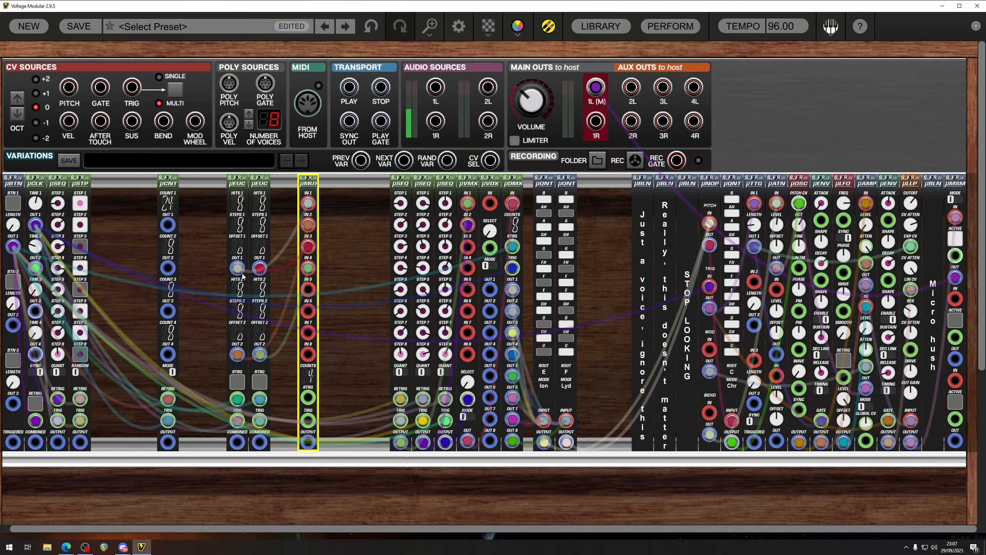
drag(237, 268, 308, 290)
drag(238, 355, 308, 311)
drag(258, 267, 308, 333)
drag(260, 354, 308, 354)
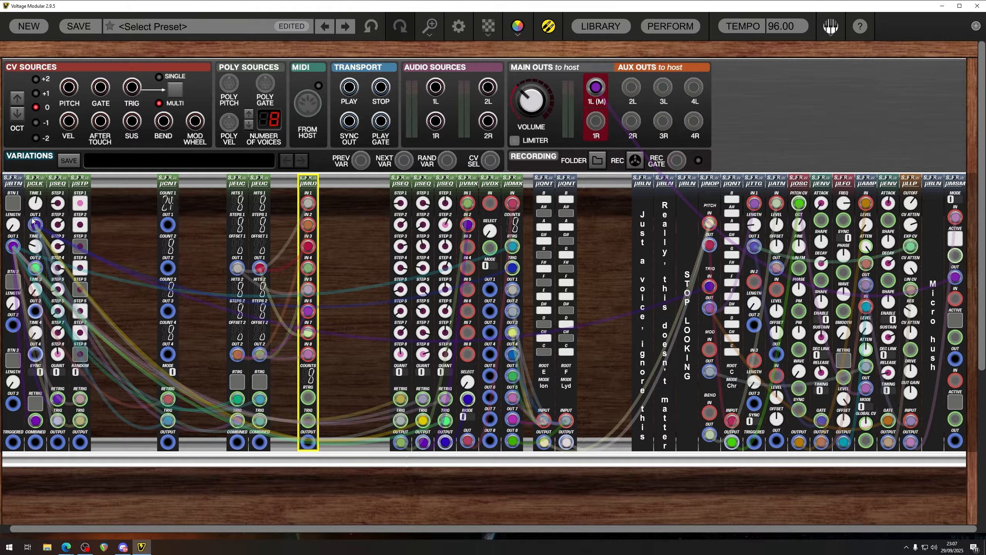
Step: Patch μBTN's first output and μCLK's first output to μMUX's retrigger and trigger inputs, and μMUX's output to the voice's trigger input
drag(13, 246, 36, 225)
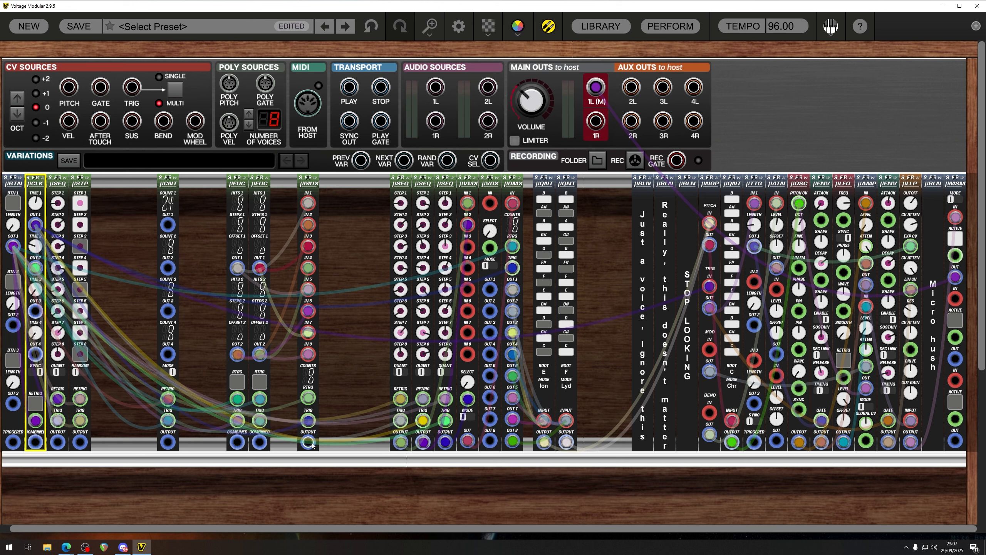
drag(308, 442, 617, 283)
drag(308, 442, 709, 287)
Step: Vary the hits and offsets of both μEUCs, with offset 2 at 3 on the first and hits 1 at 5 and offset 1 at 1 on the second
click(237, 281)
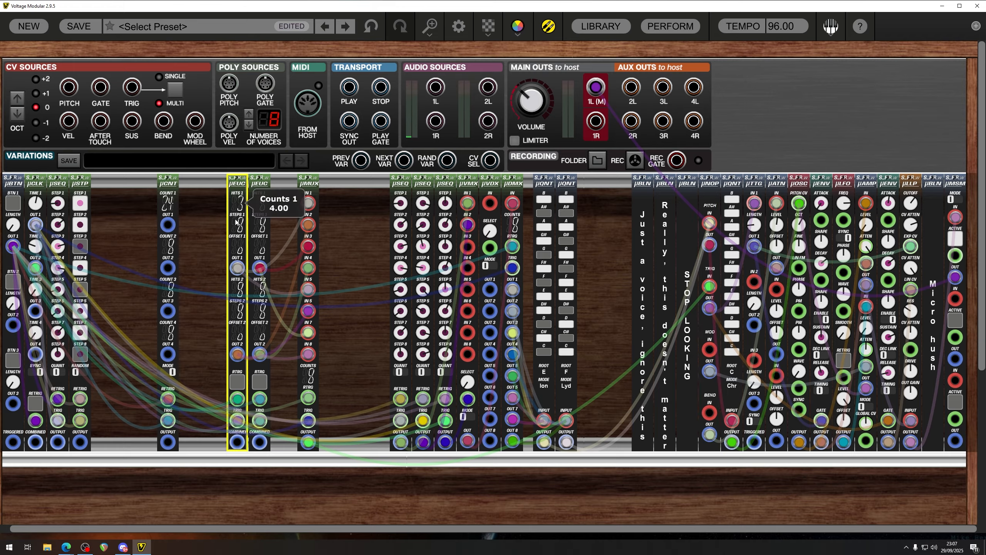
drag(237, 280, 236, 288)
drag(239, 330, 240, 321)
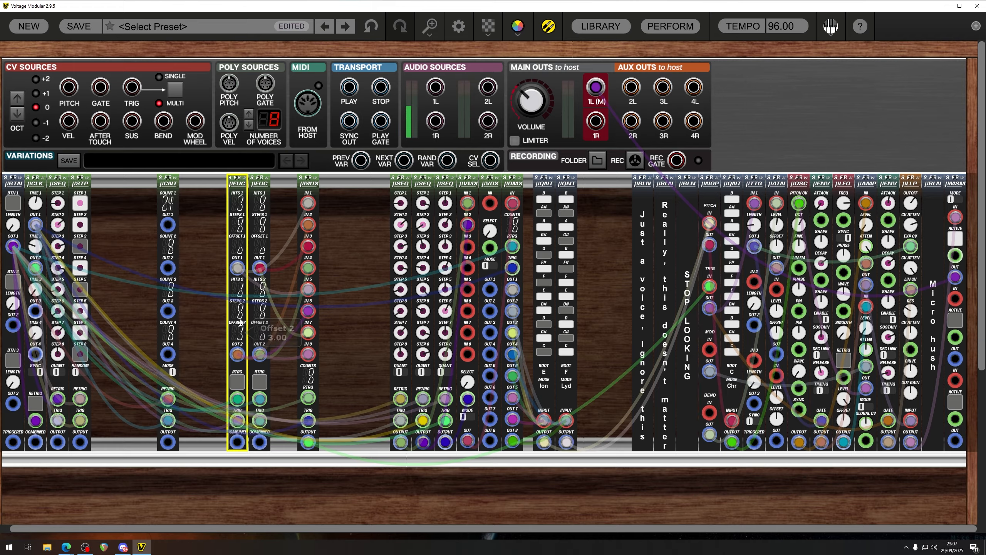
drag(265, 205, 265, 215)
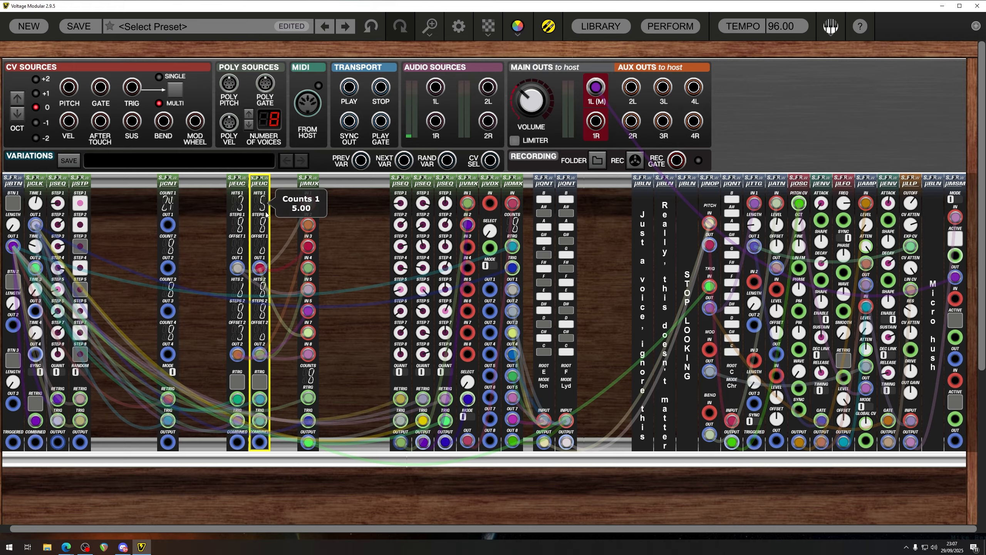
drag(263, 250, 262, 247)
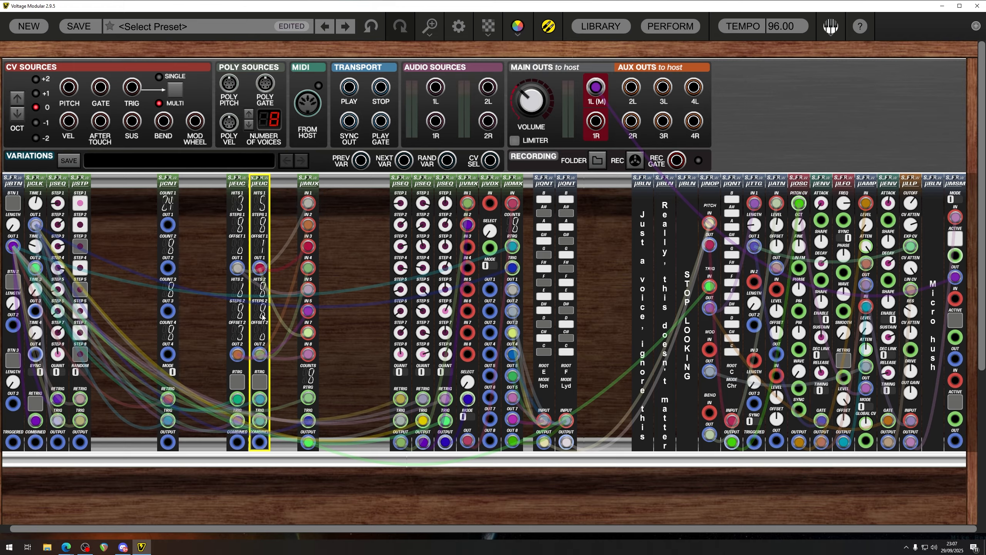
drag(262, 287, 262, 308)
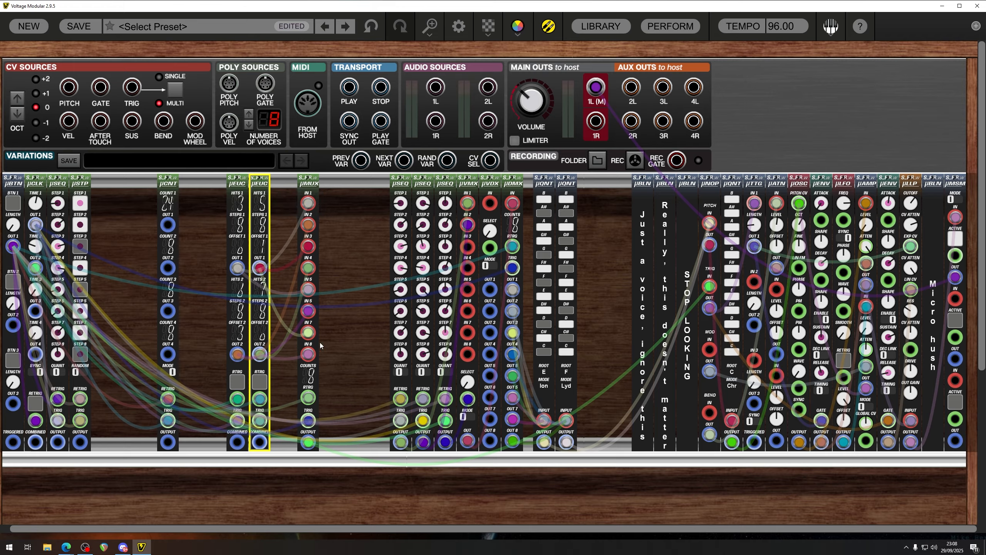
Step: Unmute the voice, trigger the patch from μBTN's first button, raise μCLK's Time 1 to a faster division, and retrigger to listen
click(282, 344)
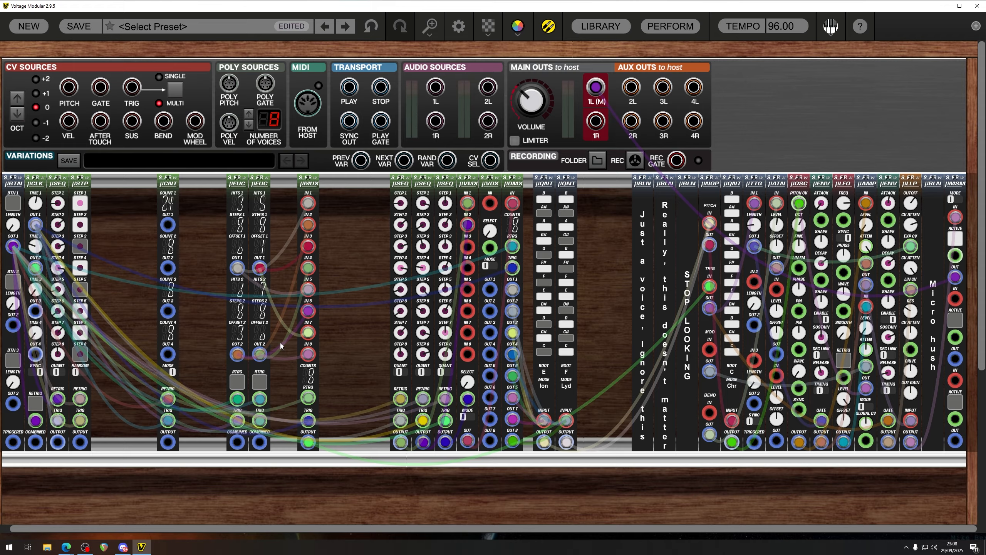
click(955, 238)
click(13, 203)
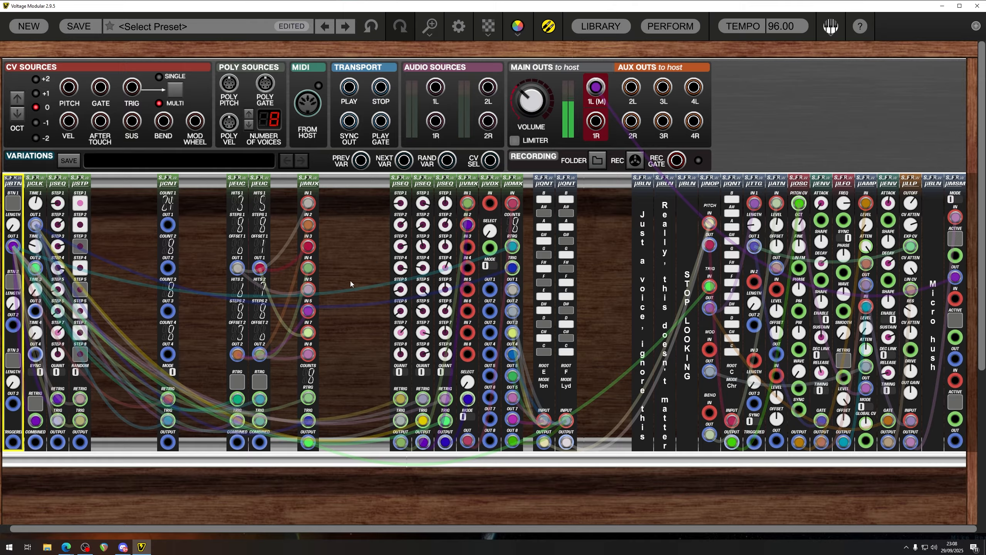
click(36, 206)
drag(36, 206, 38, 190)
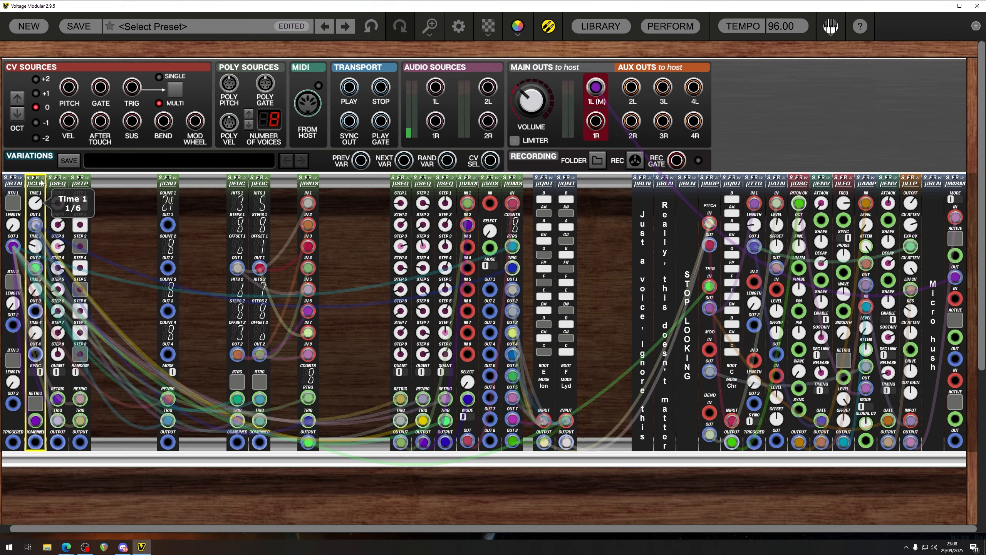
click(15, 208)
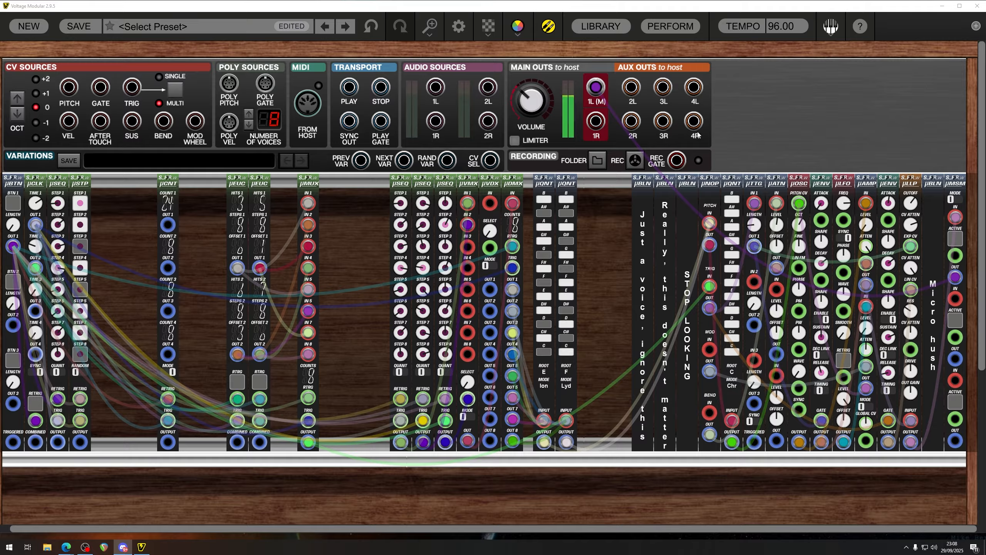
Step: Add the saved cabinet Micro_Advanded_Drum_2 to the empty rack space below the main row
scroll(801, 131, down, 1)
scroll(801, 132, up, 1)
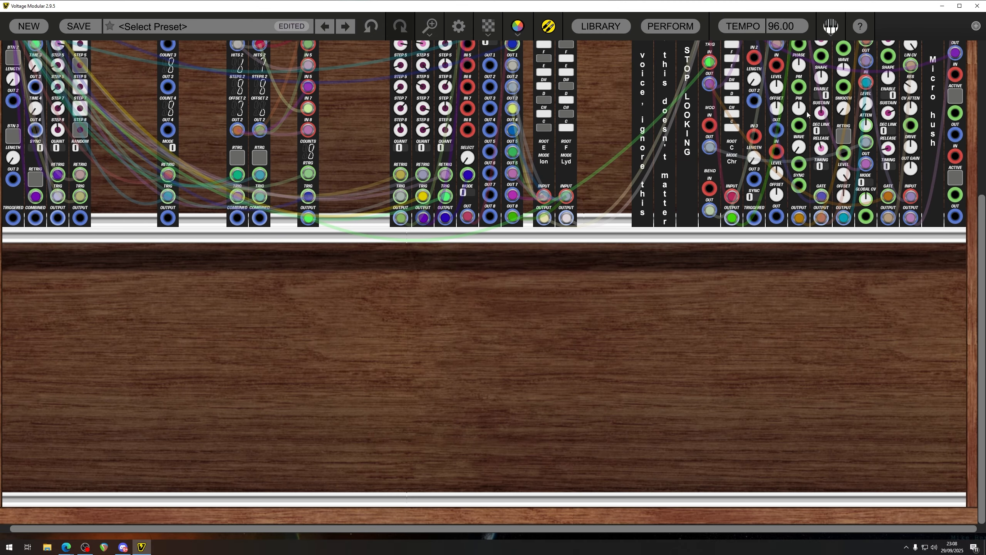
scroll(958, 228, down, 6)
click(577, 29)
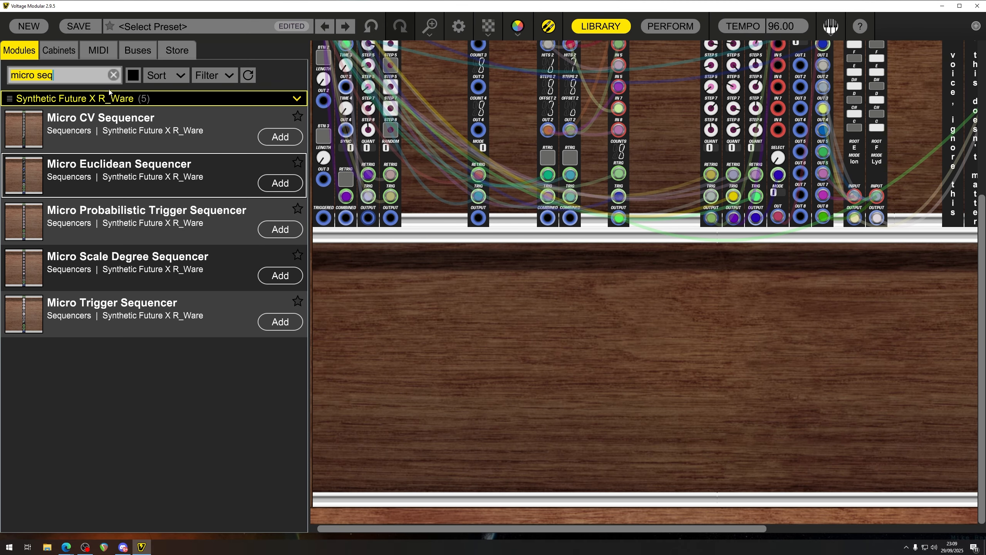
click(59, 50)
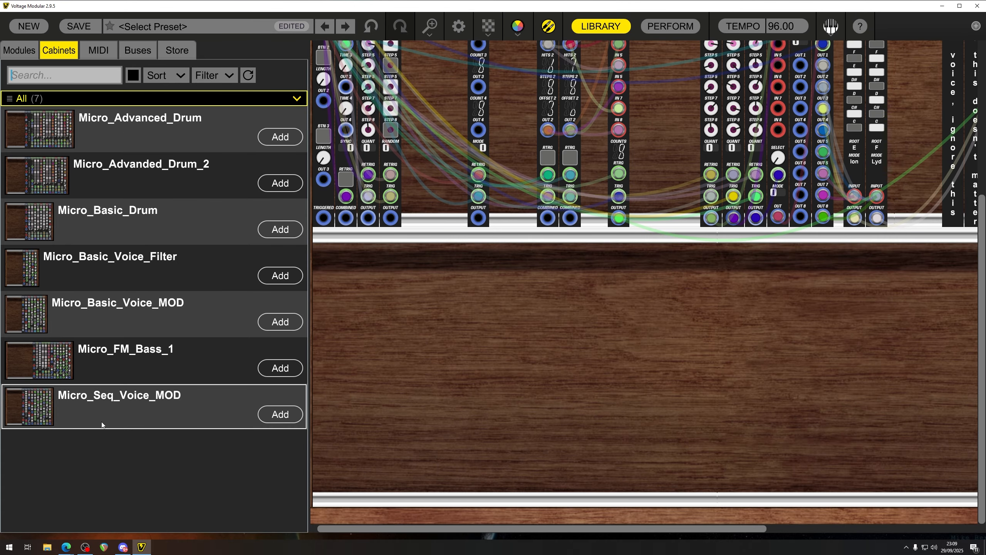
drag(39, 179, 390, 355)
click(19, 50)
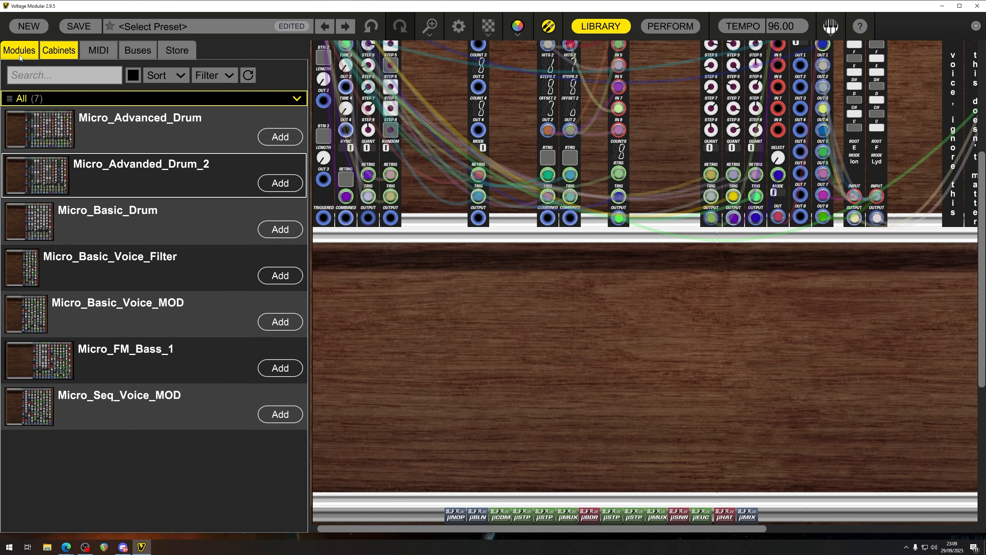
Step: Select all the drum modules, move them up to the row directly beneath the sequencers, close the library and deselect them
scroll(600, 435, down, 5)
drag(416, 232, 745, 350)
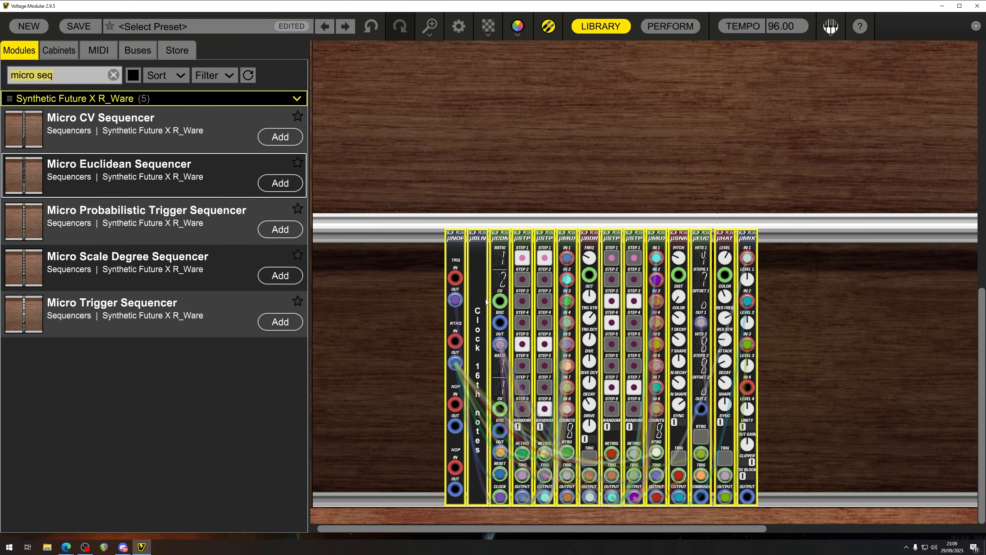
drag(449, 237, 415, 66)
scroll(374, 308, up, 7)
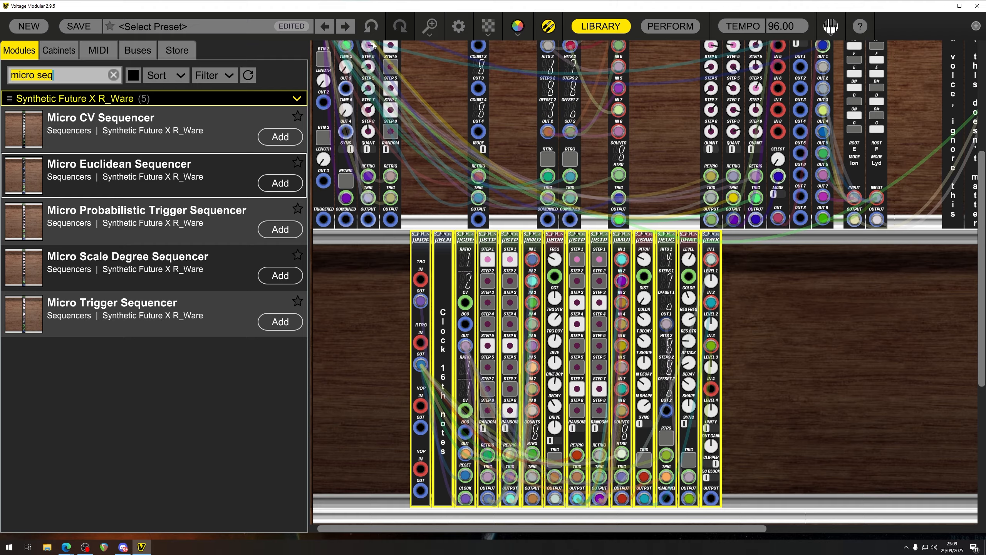
click(602, 28)
scroll(544, 318, up, 5)
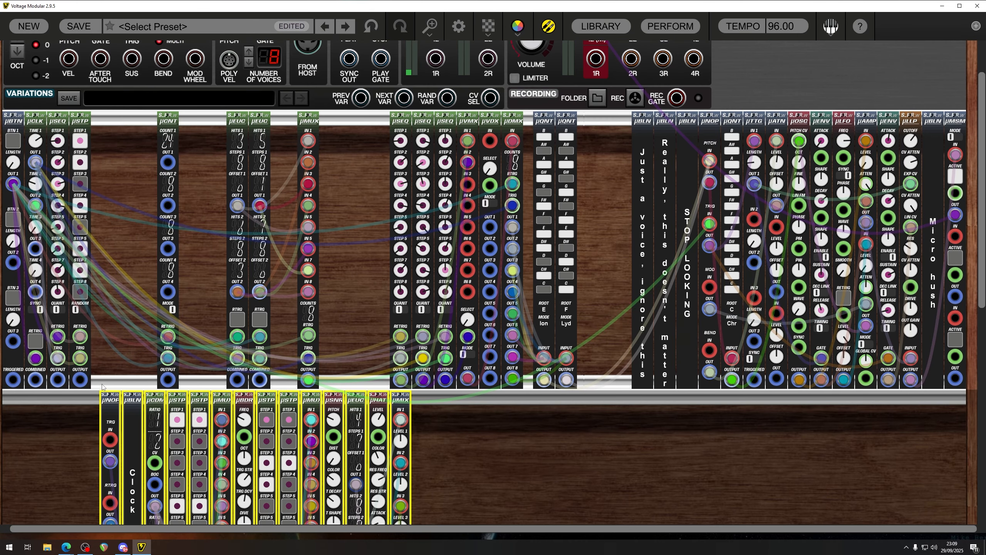
scroll(77, 433, down, 2)
click(72, 413)
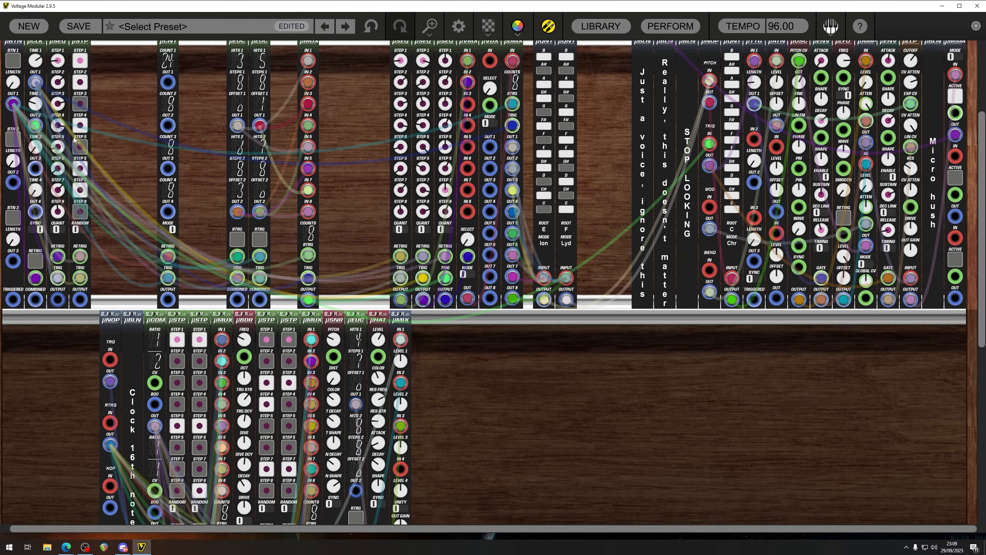
Step: Speed up μCLK's Time 3, and patch its third output and μBTN's first output to the drum μNOP's TRG and RTRG inputs
click(31, 144)
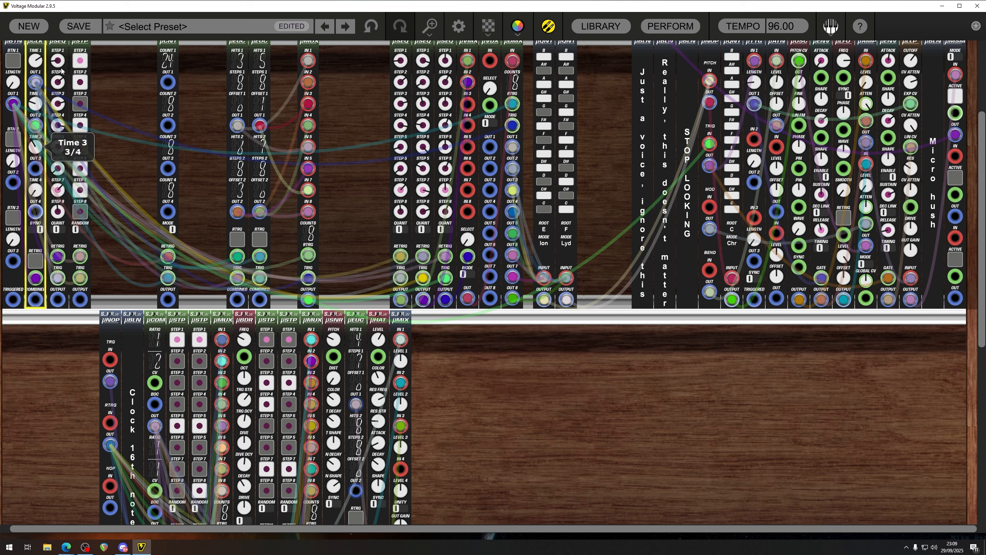
drag(70, 43, 87, 3)
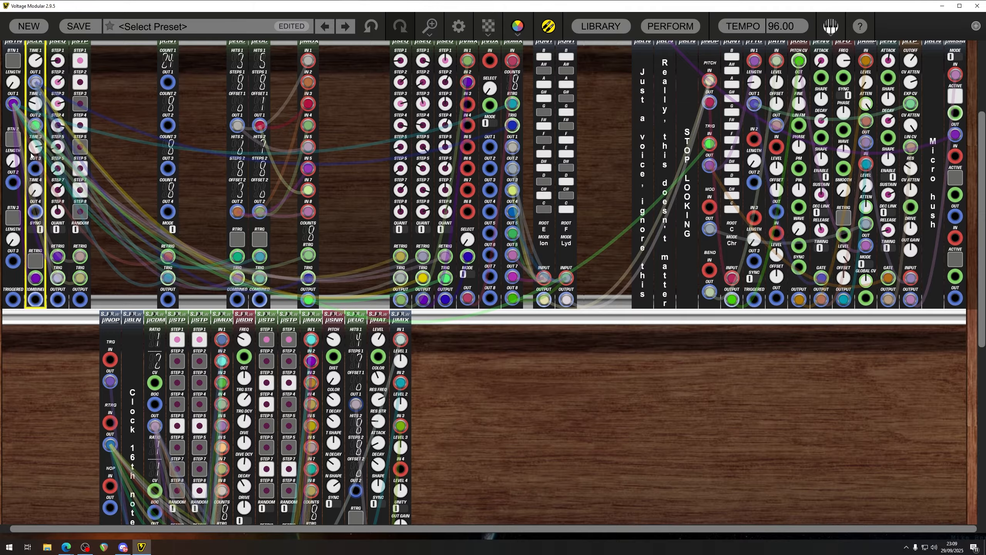
drag(35, 150, 110, 361)
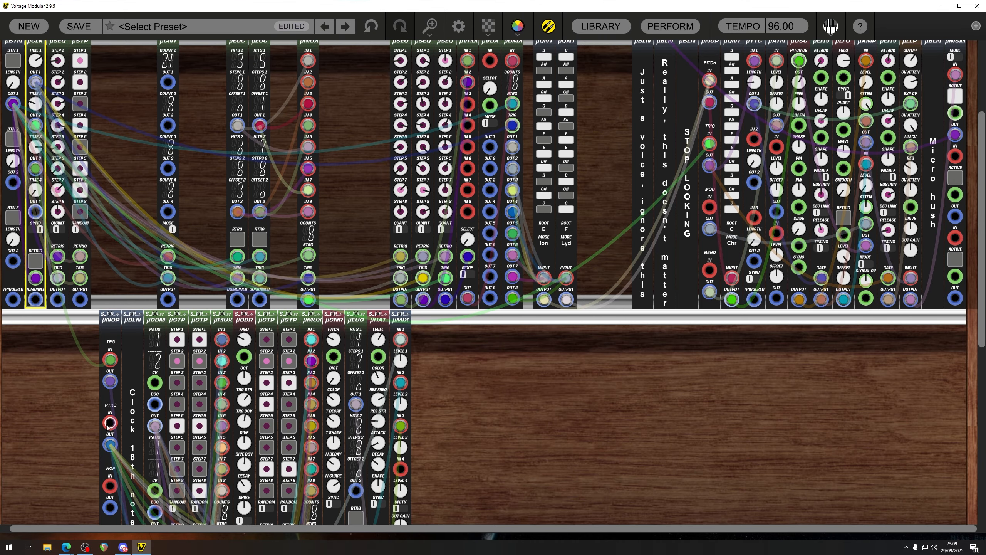
drag(110, 422, 22, 103)
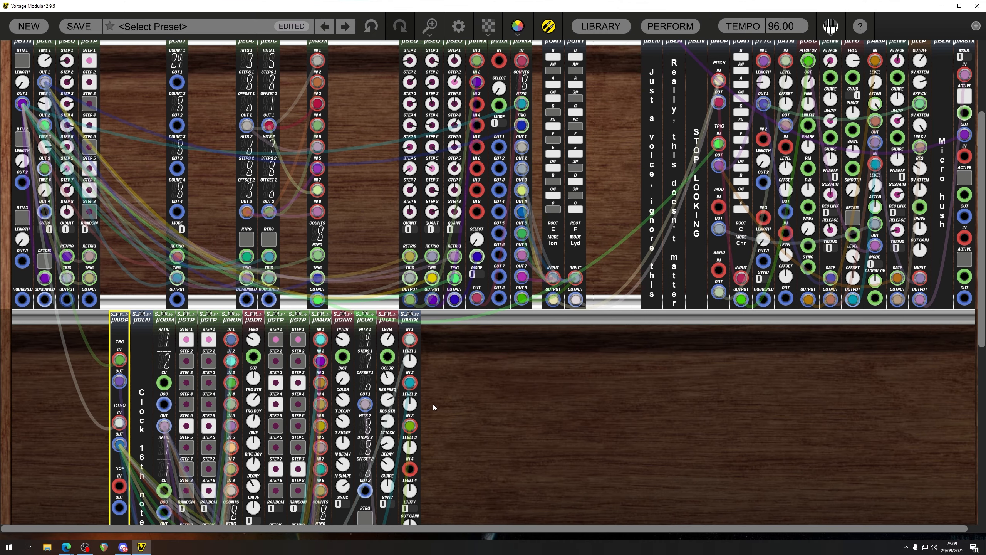
Step: Search the module library for "micro con", place a Micro Voice Console between the "Micro hush" panel and the mute module, and close the library
scroll(535, 451, down, 1)
scroll(590, 465, down, 1)
scroll(617, 462, up, 6)
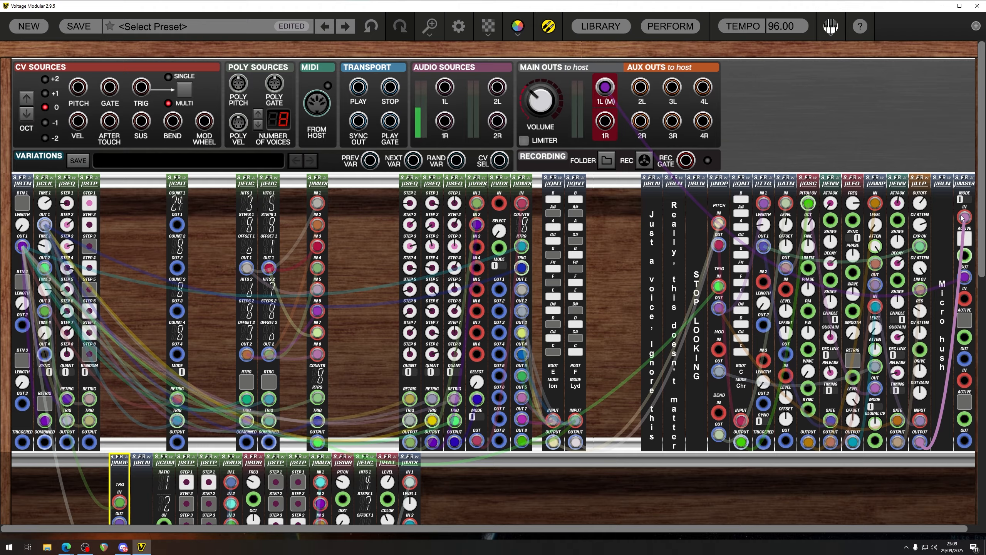
click(601, 26)
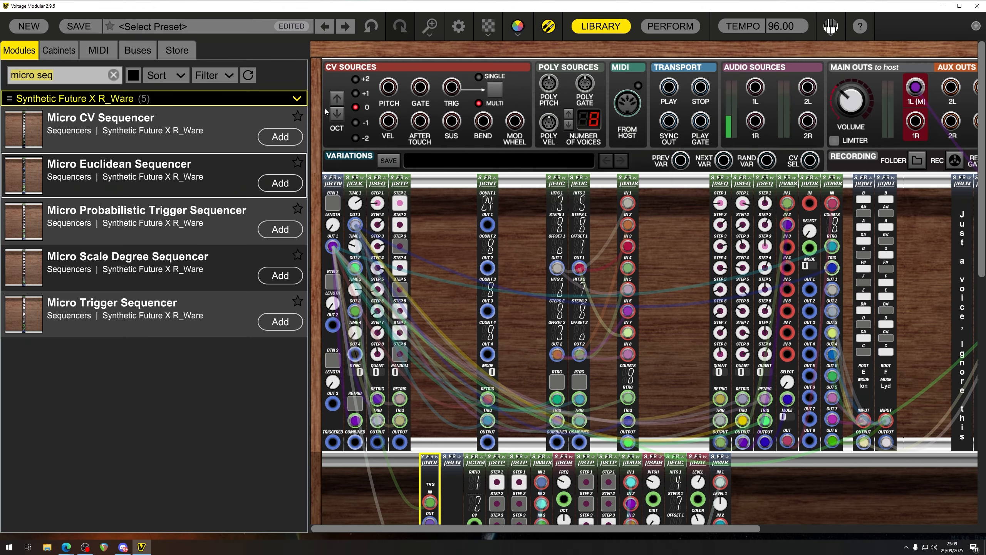
click(53, 75)
key(BackSpace)
key(BackSpace)
key(BackSpace)
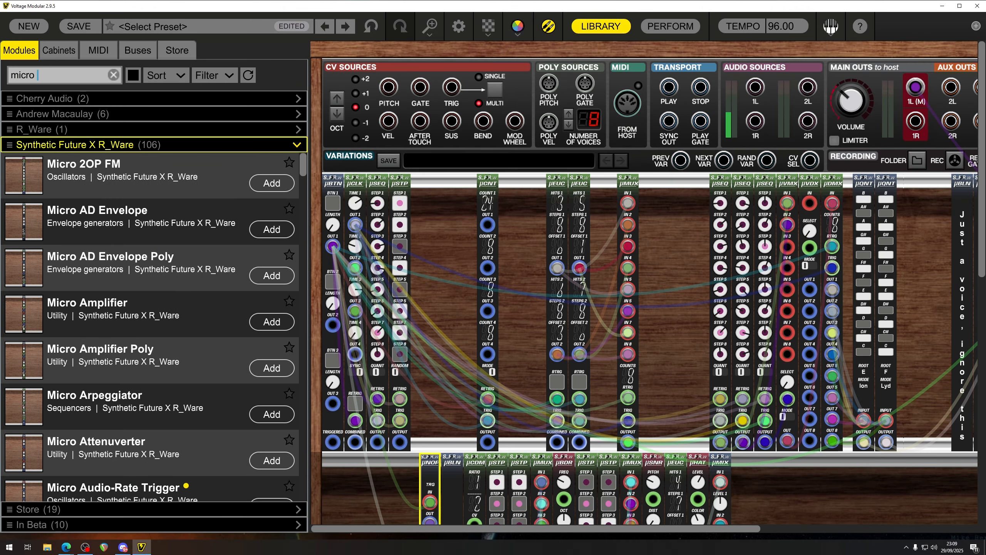
text(cpo)
key(BackSpace)
key(BackSpace)
text(on)
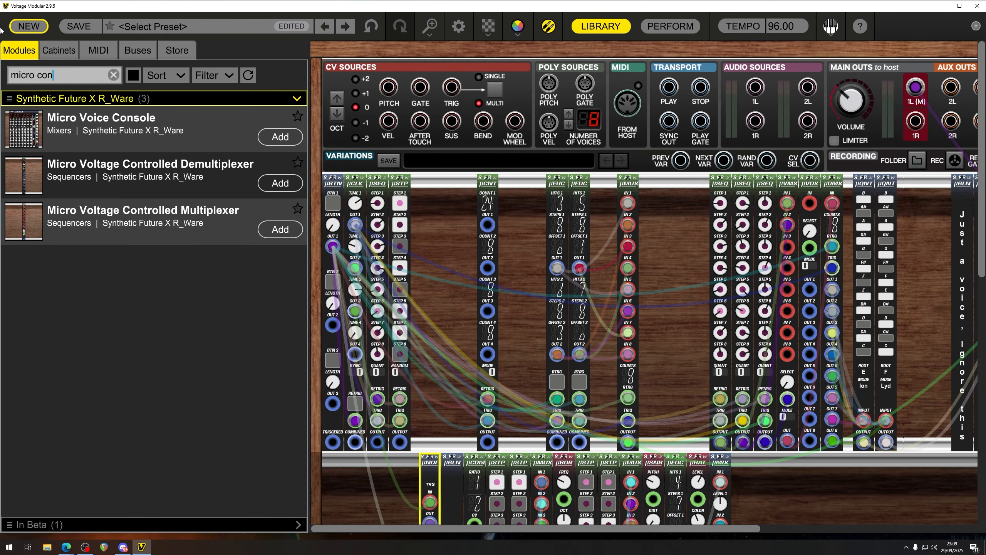
drag(137, 121, 963, 233)
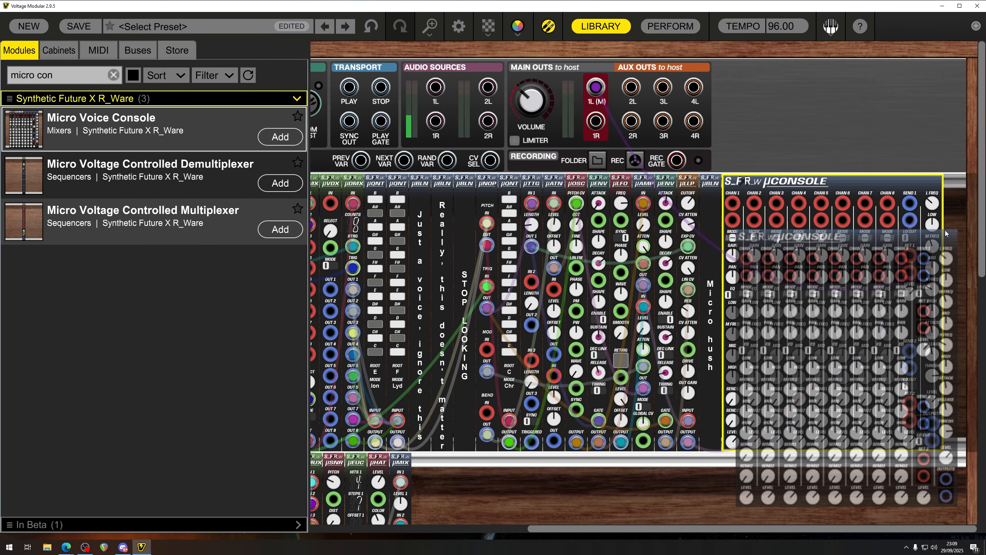
click(592, 29)
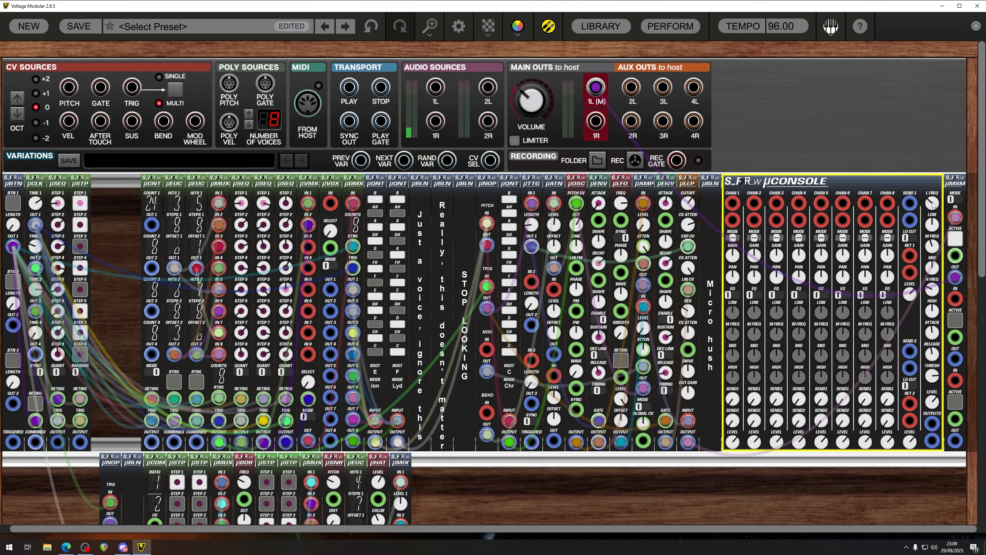
Step: Delete the mute module at the end of the main row, beside μCONSOLE
drag(918, 184, 942, 203)
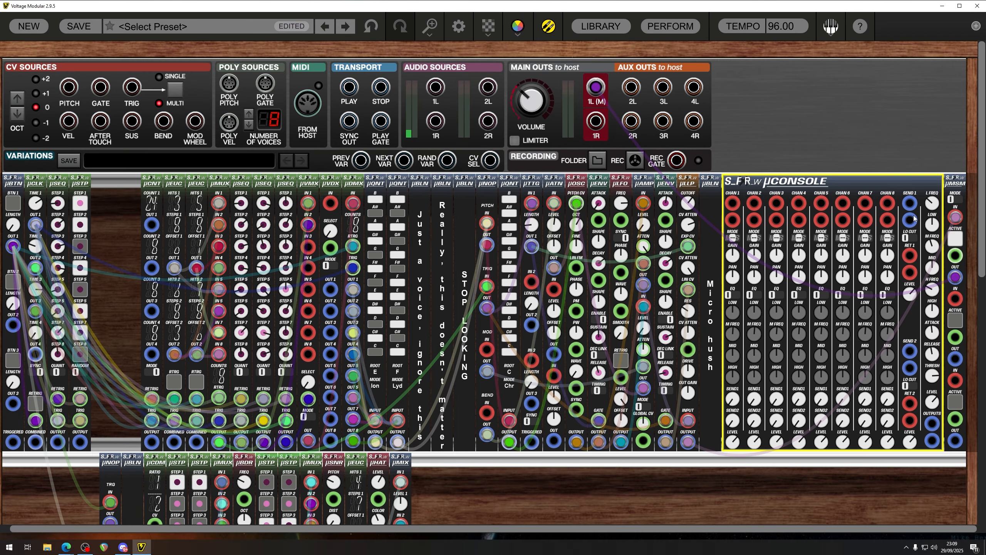
click(953, 180)
key(Delete)
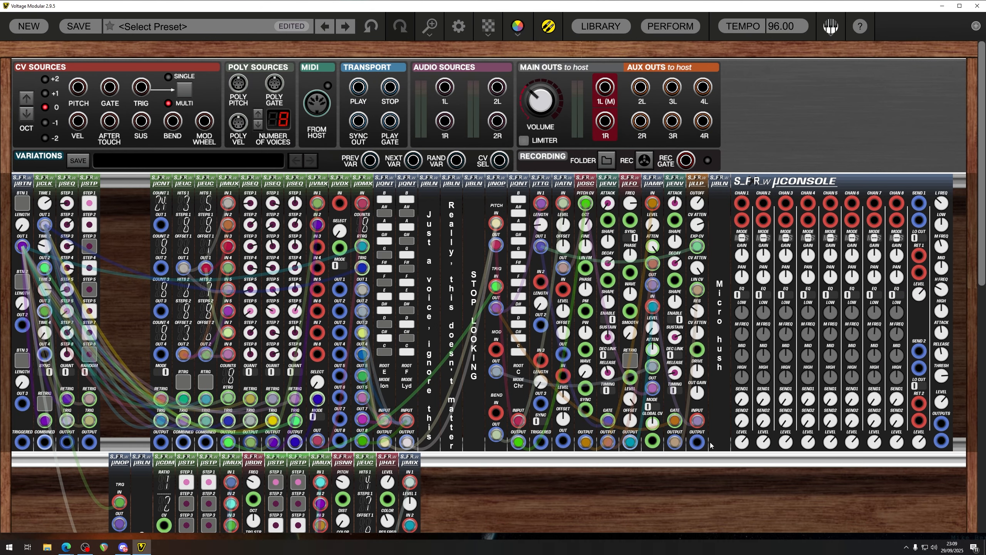
Step: Patch the μLLP voice output and the drum μMIX output into μCONSOLE channels 1 and 2, route μCONSOLE to main out 1L (M), and restart the sequence
mouse_move(697, 442)
mouse_down()
mouse_move(759, 209)
mouse_move(743, 203)
mouse_up()
scroll(738, 217, down, 5)
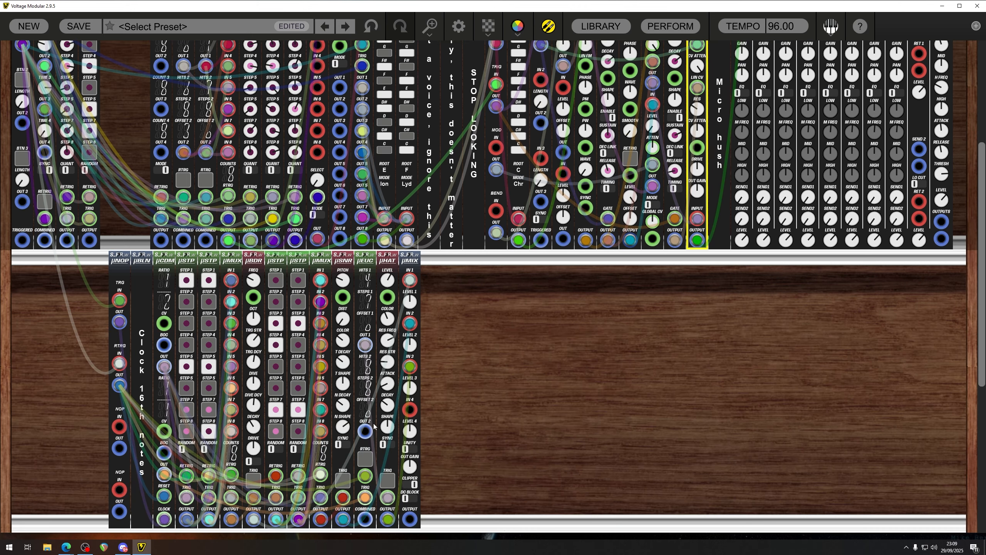
drag(409, 518, 763, 203)
drag(939, 423, 606, 87)
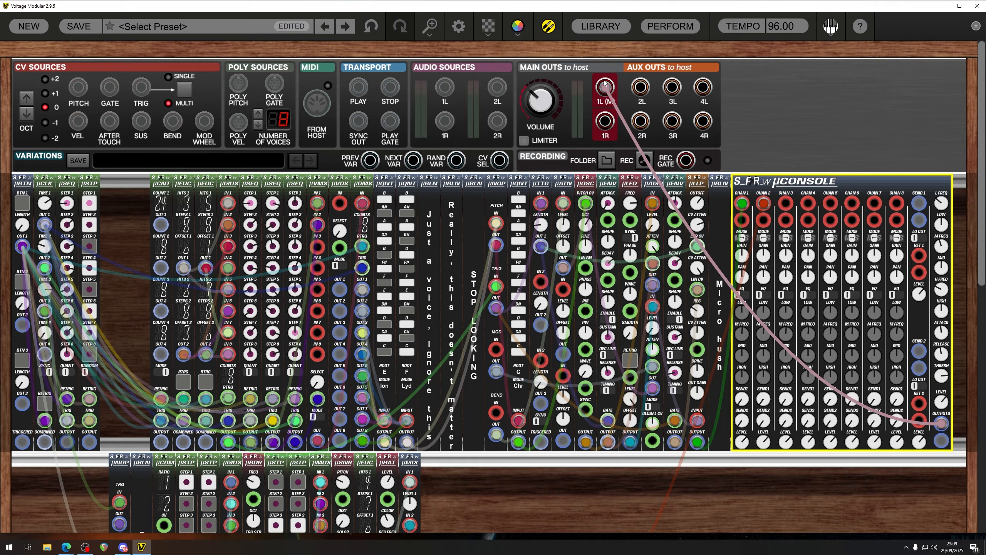
click(19, 212)
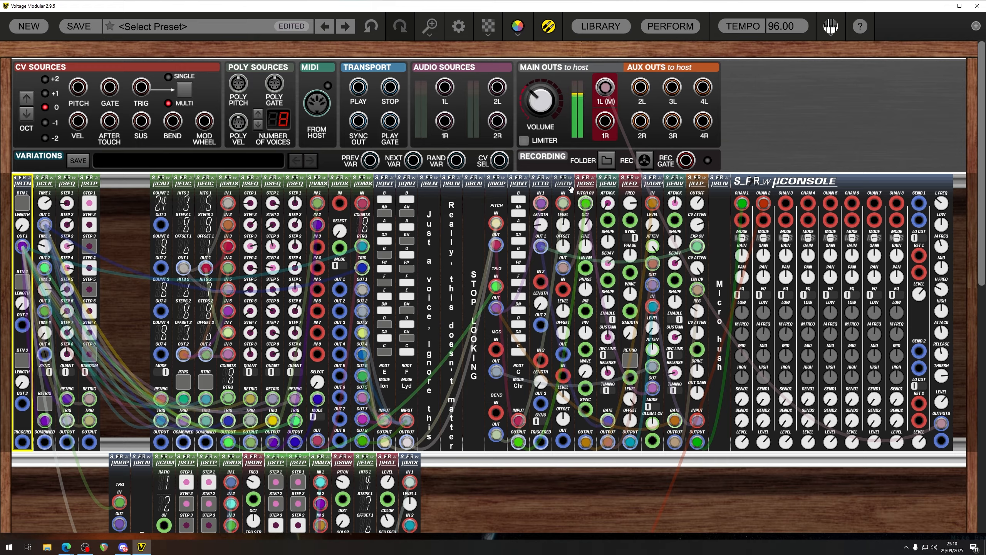
Step: Adjust the attack and release of the μENV beside μLLP, shorten the release of the μENV beside μOSC, and clear the selection
click(613, 230)
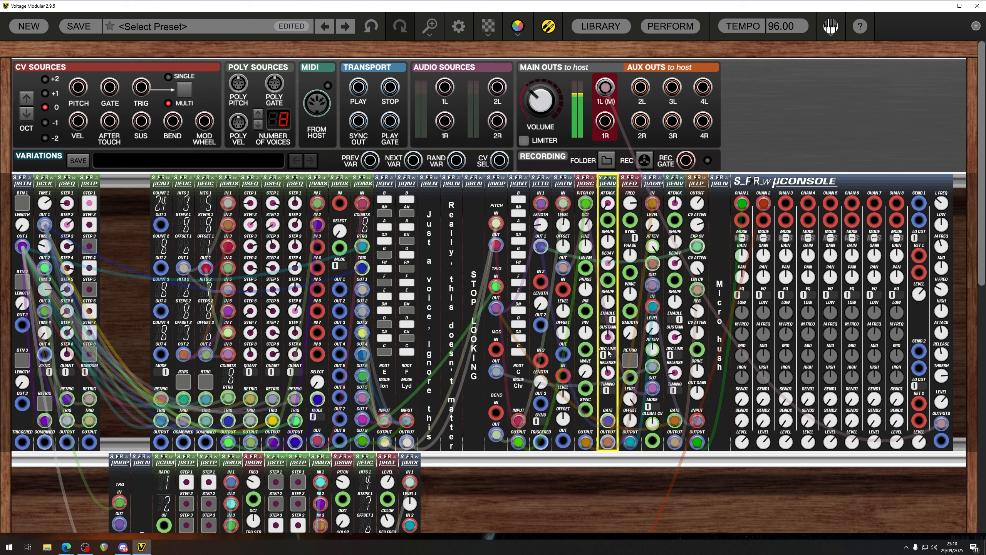
click(680, 355)
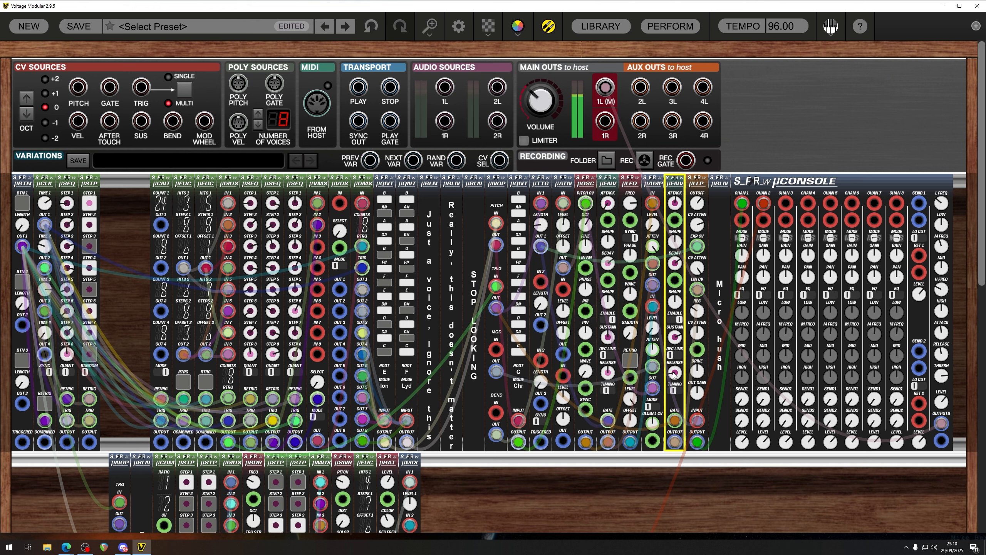
drag(680, 355, 682, 341)
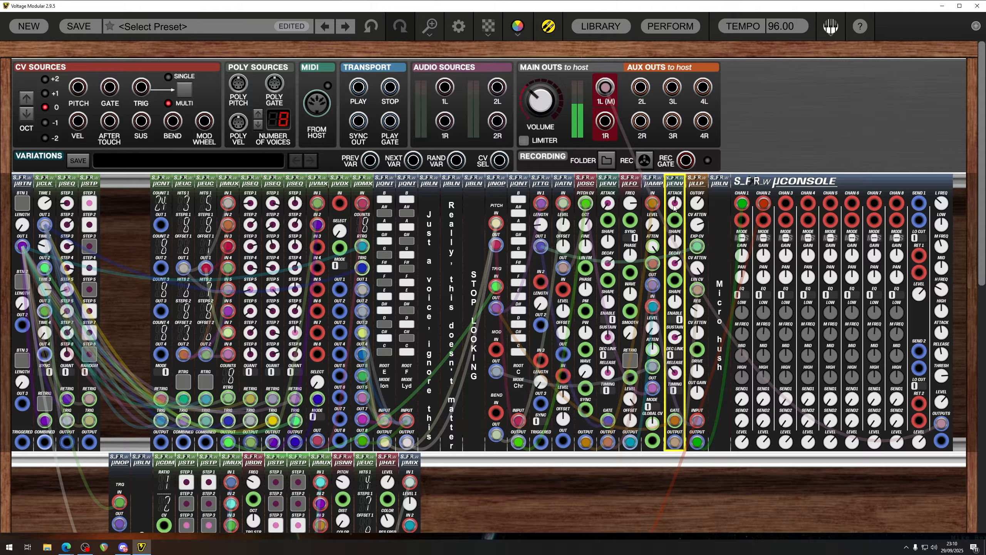
drag(674, 209, 674, 240)
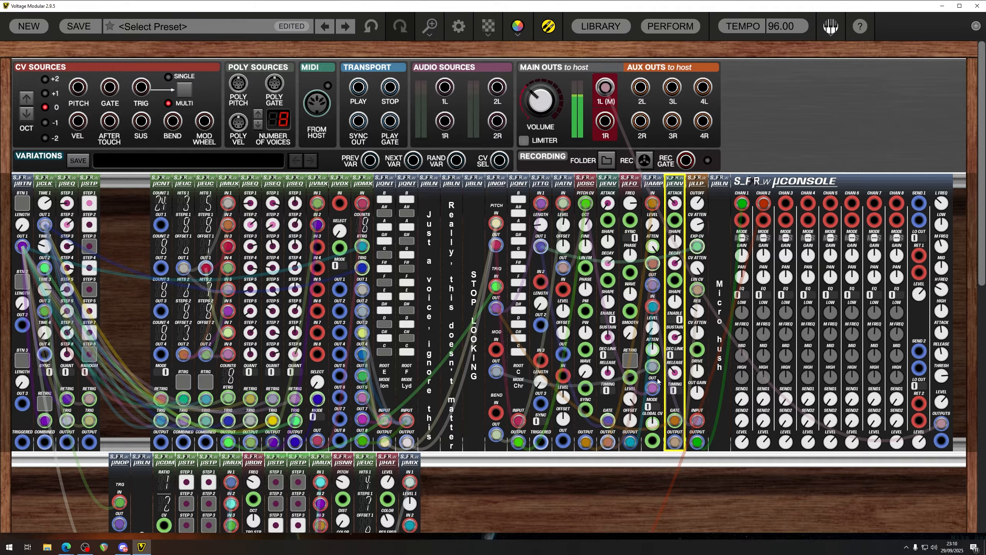
drag(607, 374, 608, 382)
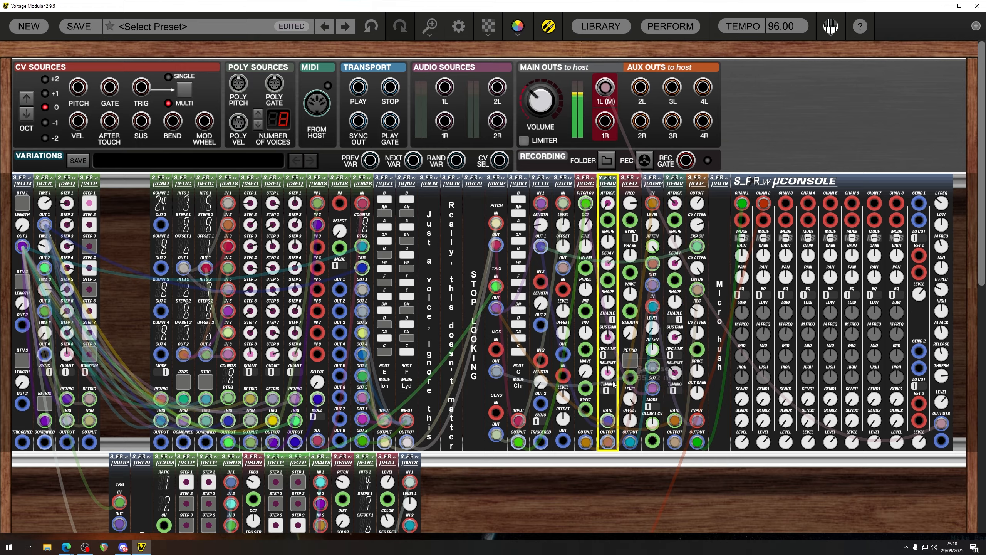
click(814, 120)
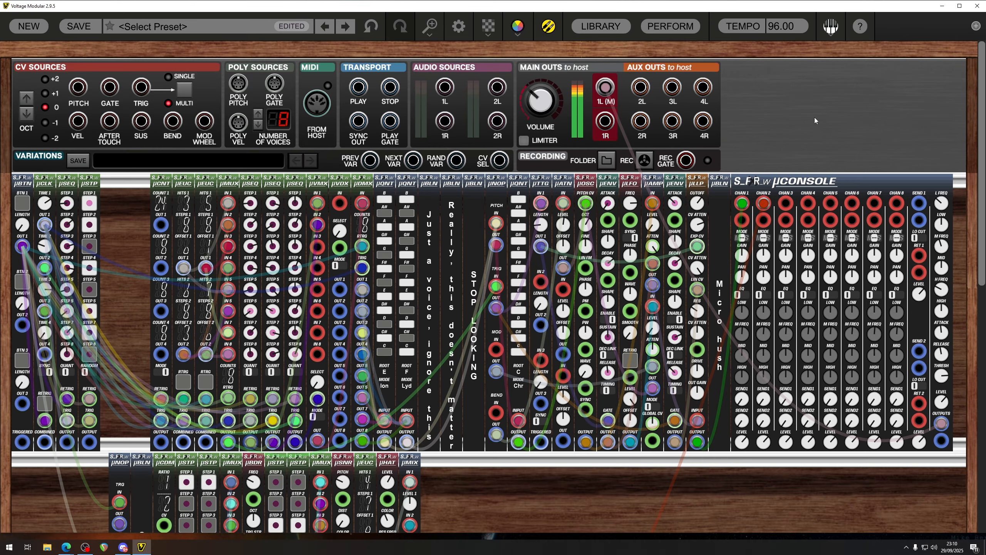
Step: Select all the drum modules in the lower row, move them along until they start beneath μCNT, and deselect them
drag(435, 489, 159, 482)
drag(100, 478, 466, 490)
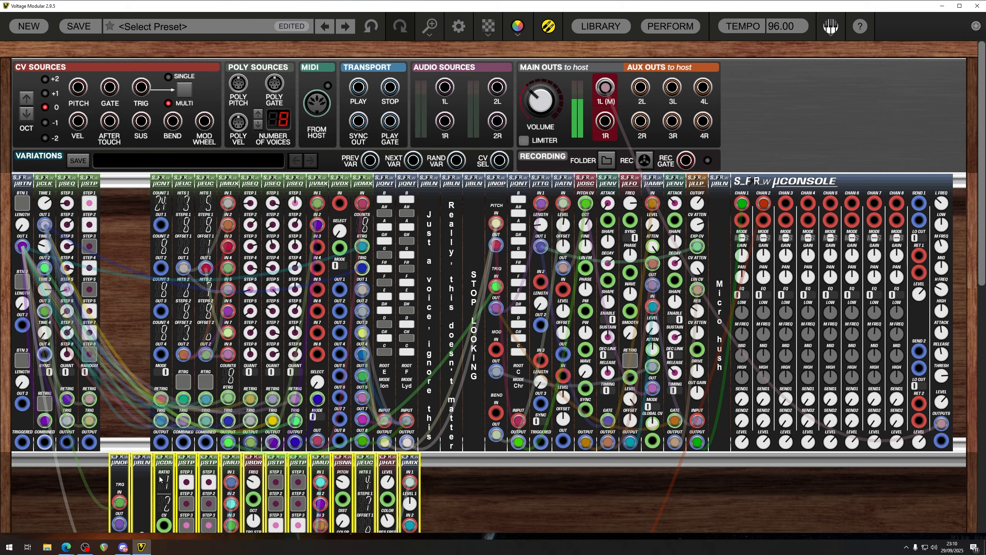
drag(130, 466, 170, 466)
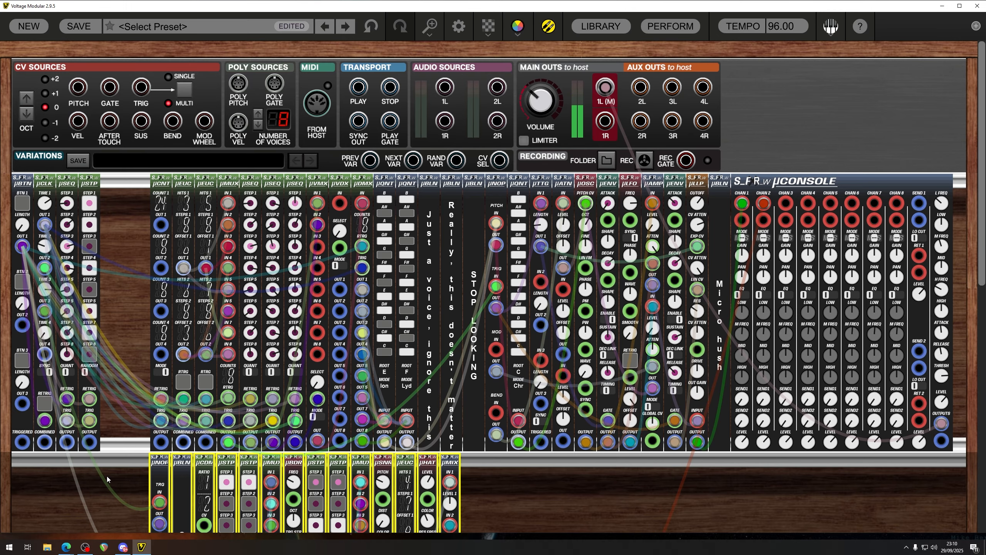
click(537, 464)
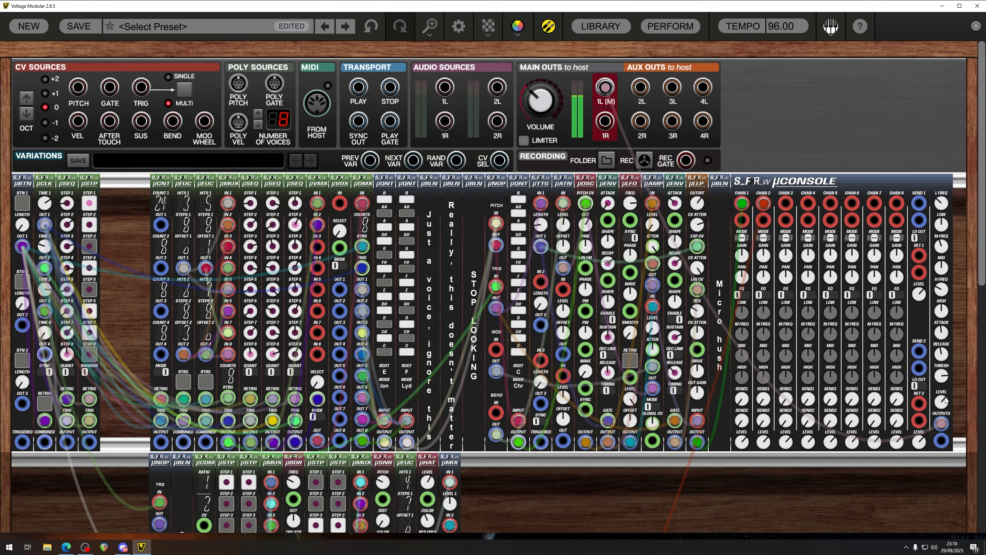
Step: Turn down the μCONSOLE output level, and set the first sequencer μQNT to root C, Major mode and the second to Minor mode
click(946, 403)
click(784, 113)
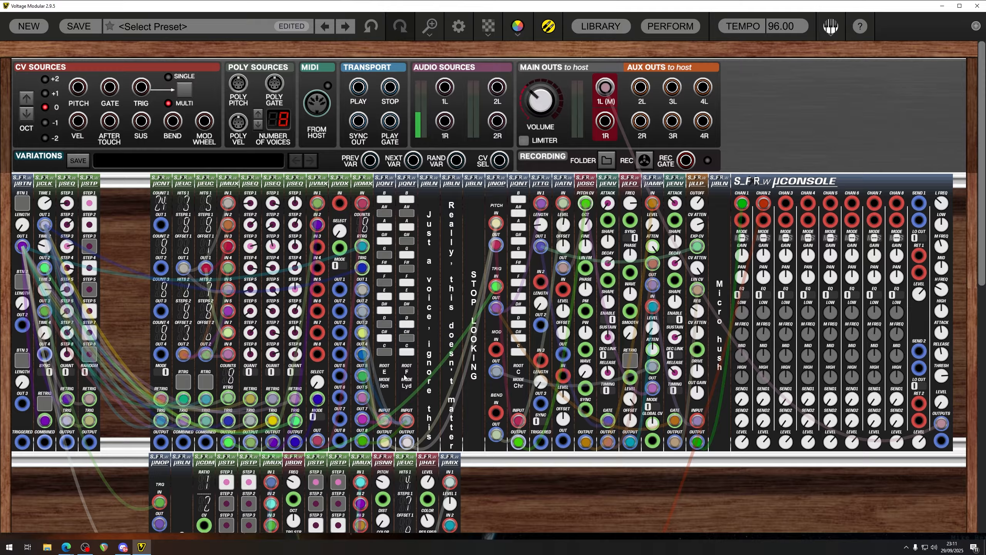
drag(407, 372, 422, 433)
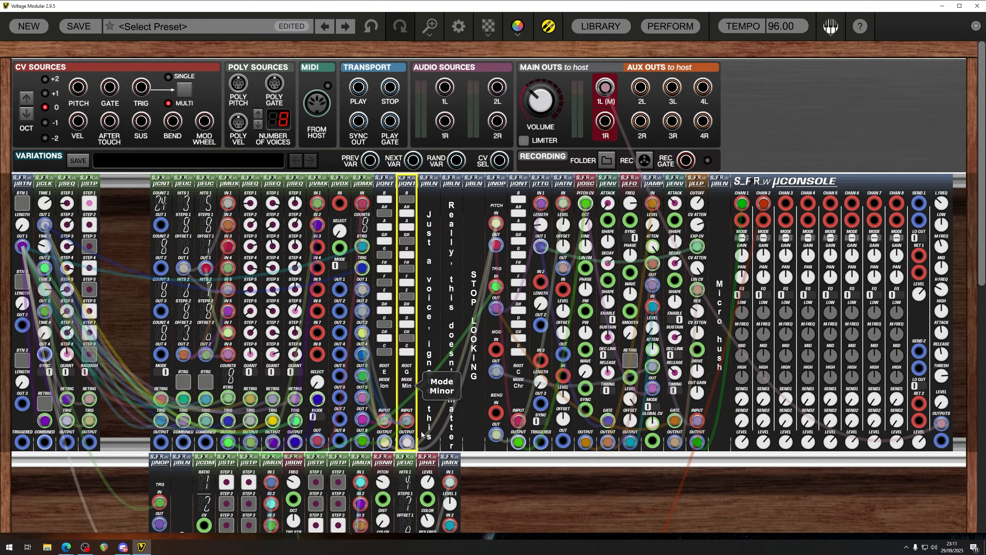
drag(384, 372, 385, 445)
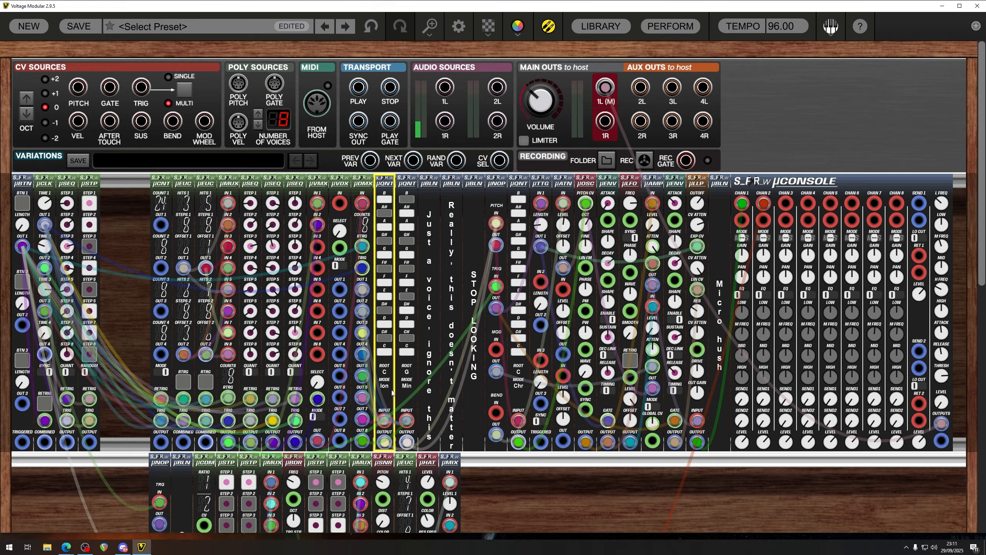
drag(392, 394, 391, 406)
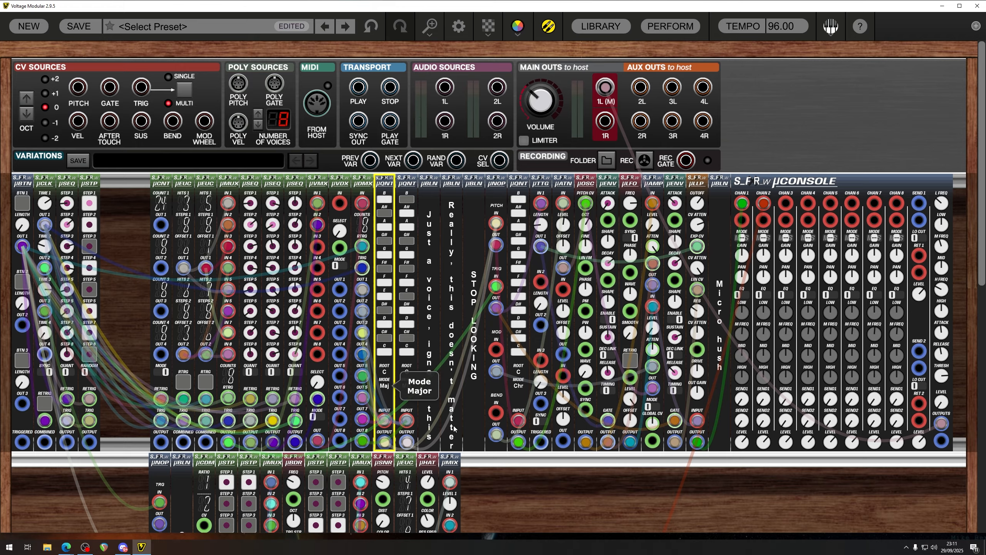
Step: Fade out the combined drum and voice mix with μCONSOLE's output level and deselect the mixer
click(912, 345)
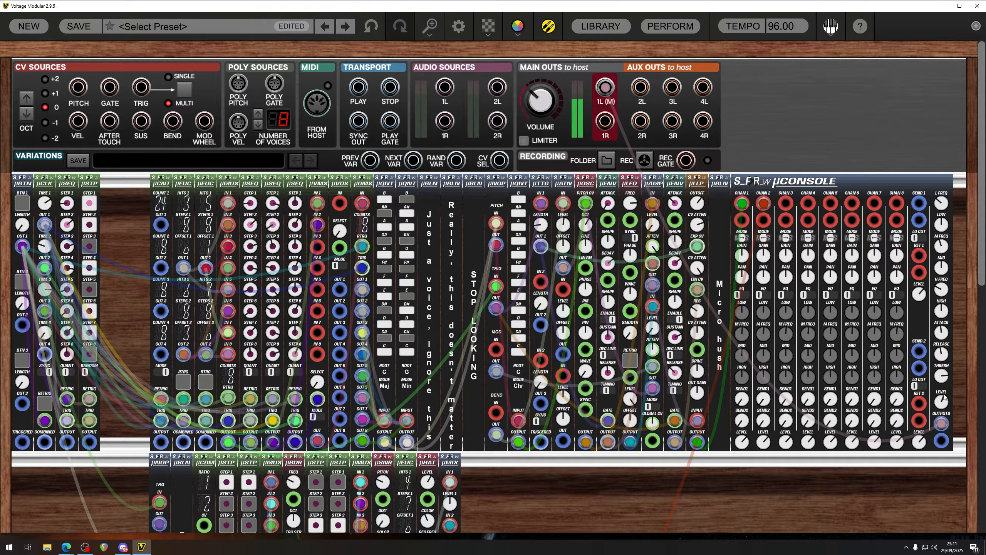
drag(946, 404, 946, 470)
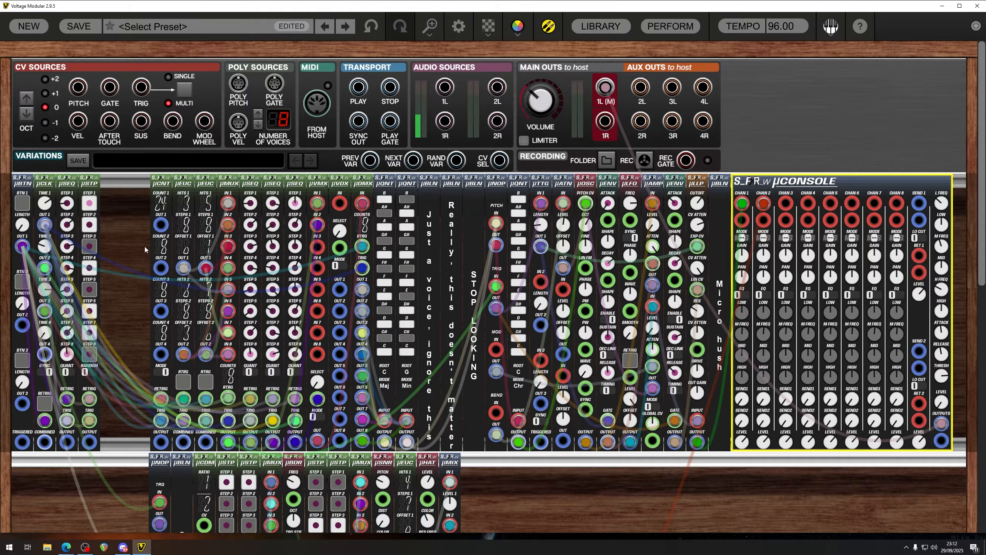
click(136, 239)
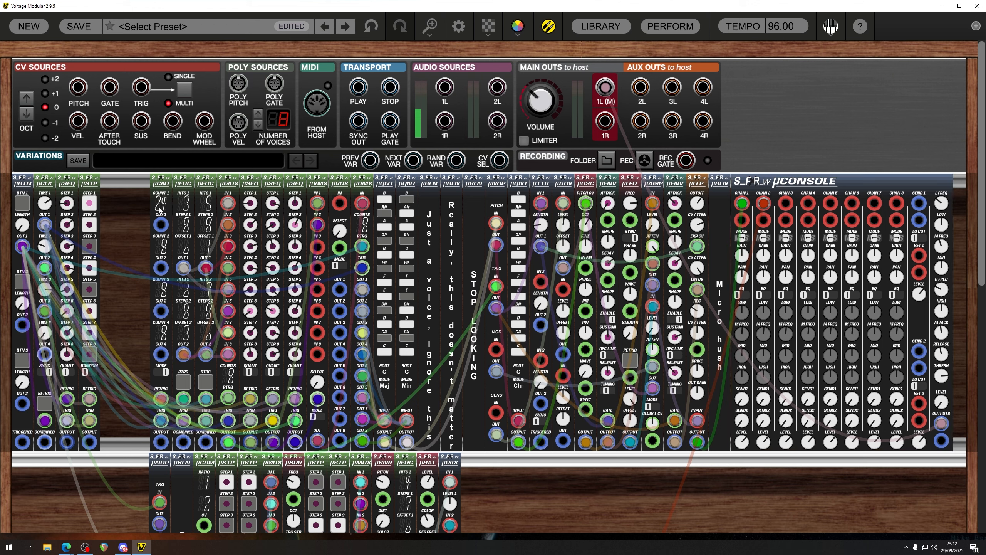